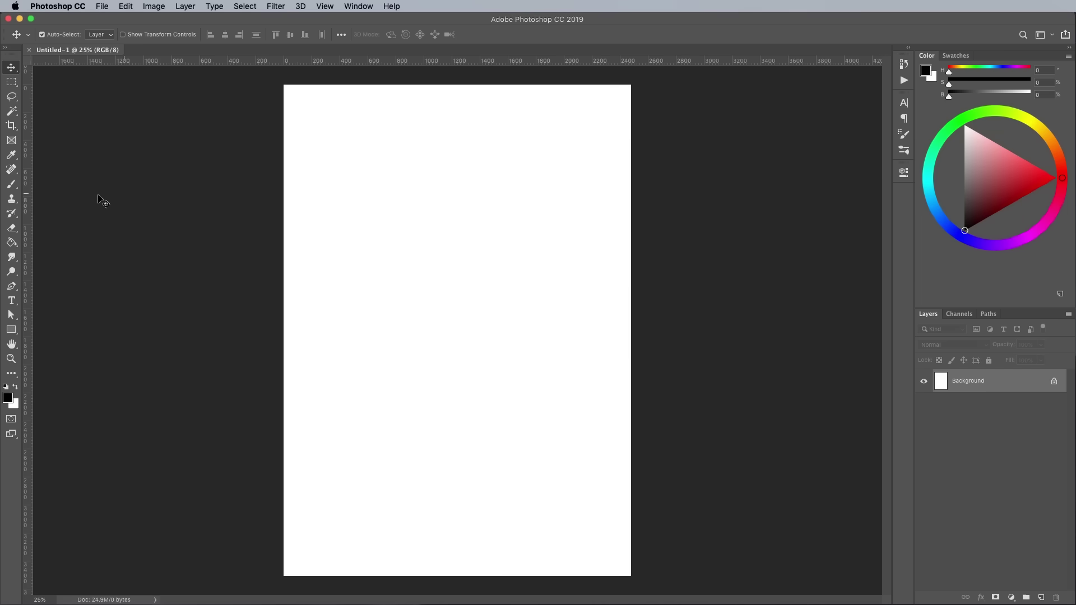
- Add the text "Everything's" as a new text layer in the upper part of the page
left_click(12, 302)
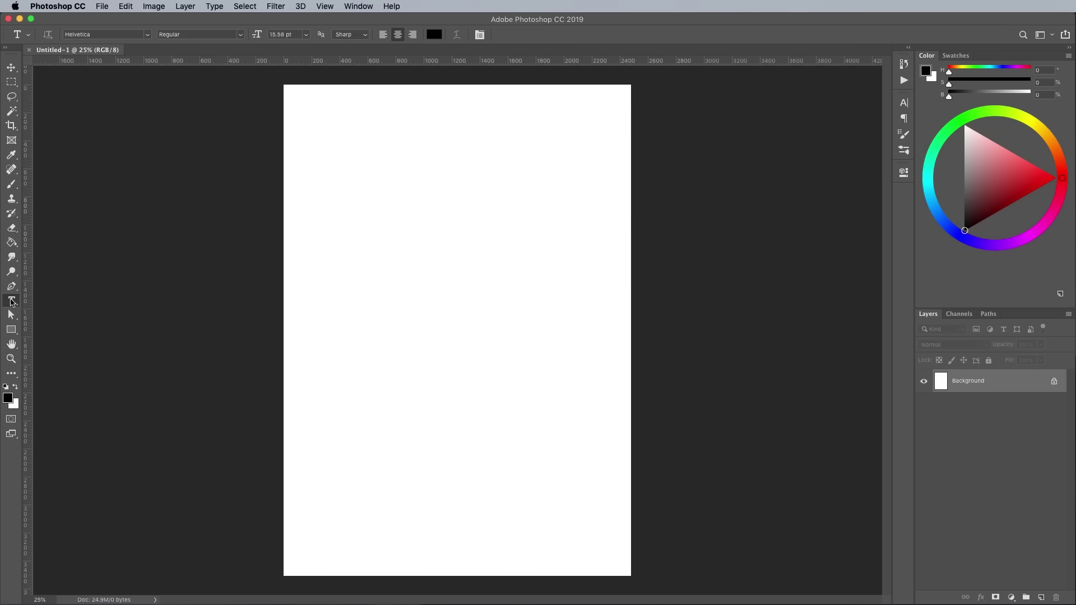
left_click(386, 207)
left_click(386, 207)
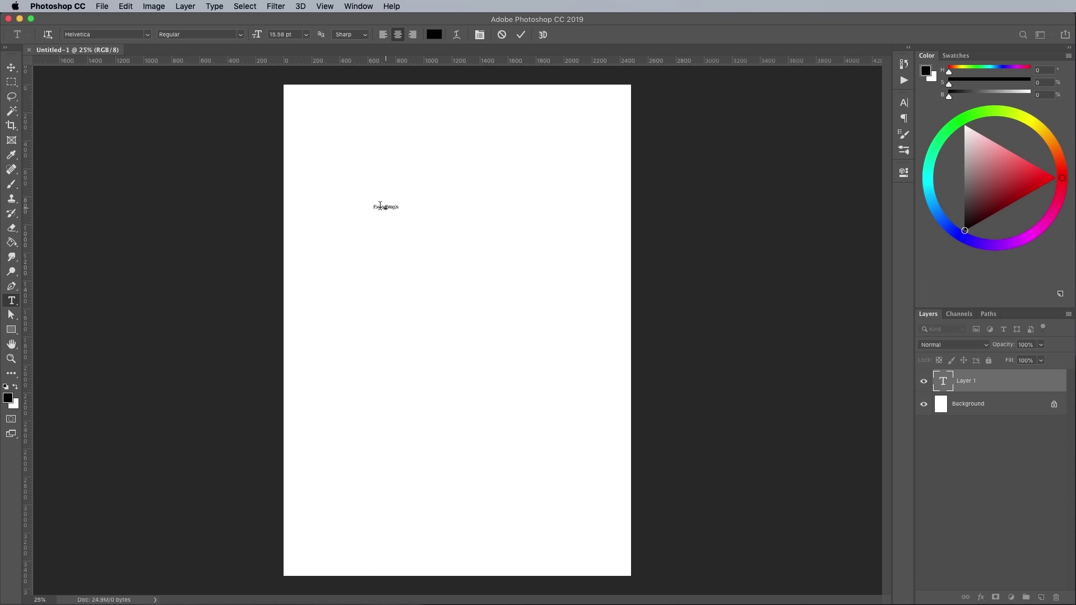
key("super+Return")
- Enlarge the "Everything's" text to about 187 pt and move it fully onto the page
key("v")
key("super+t")
left_click_drag(401, 211, 534, 260)
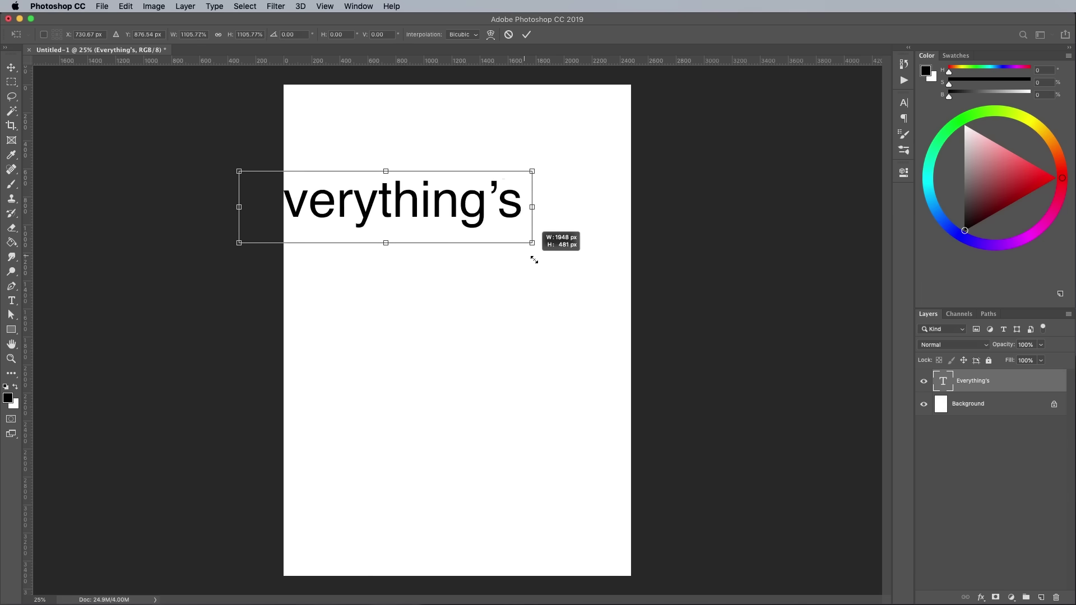
left_click_drag(470, 200, 524, 205)
key("Return")
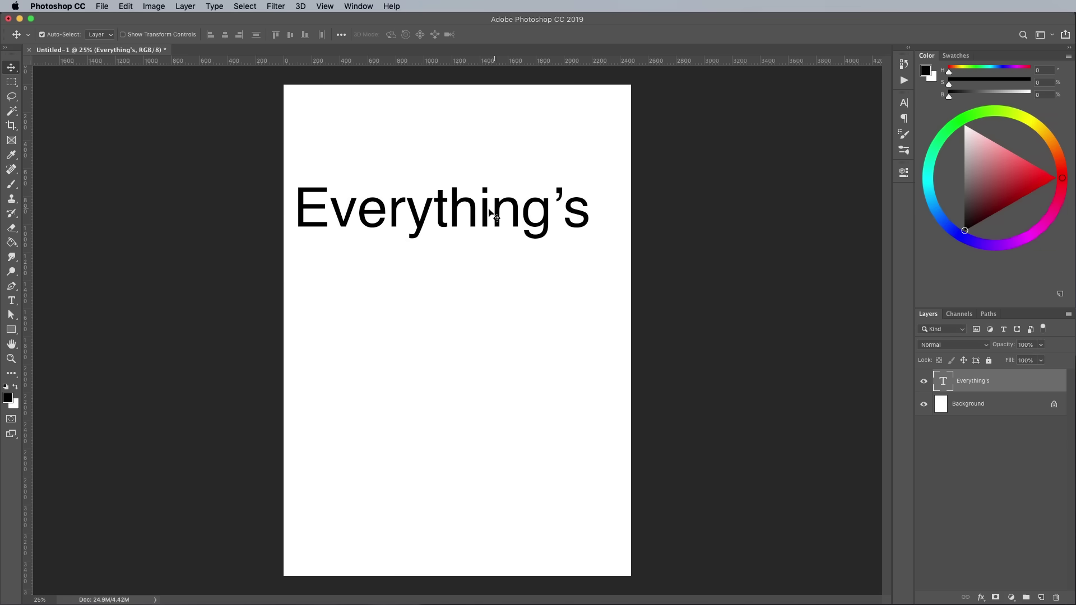
- Change the font of "Everything's" to WTR French Clarendon Ornamented Regular
double_click(489, 212)
left_click(109, 32)
type("wtr")
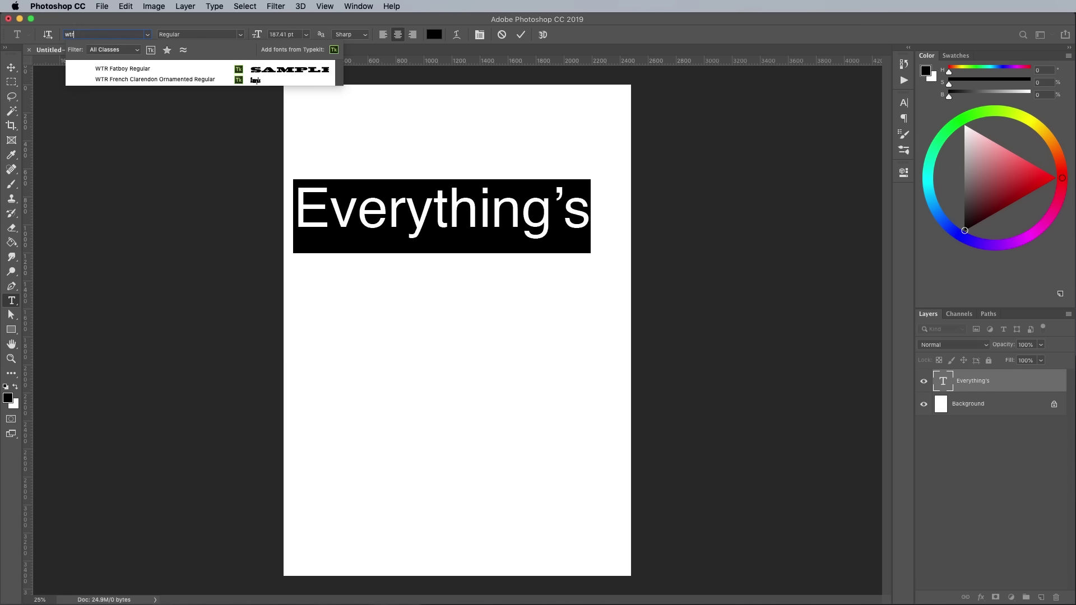
key("Down")
key("Return")
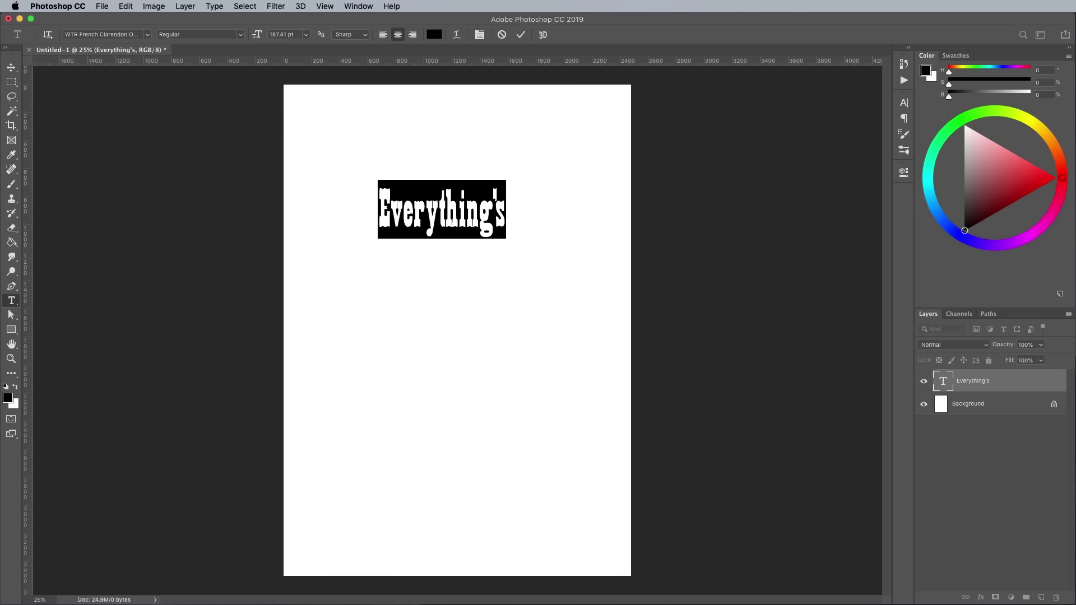
- Apply All Caps and Optical kerning to the "Everything's" text
key("super+t")
left_click(808, 175)
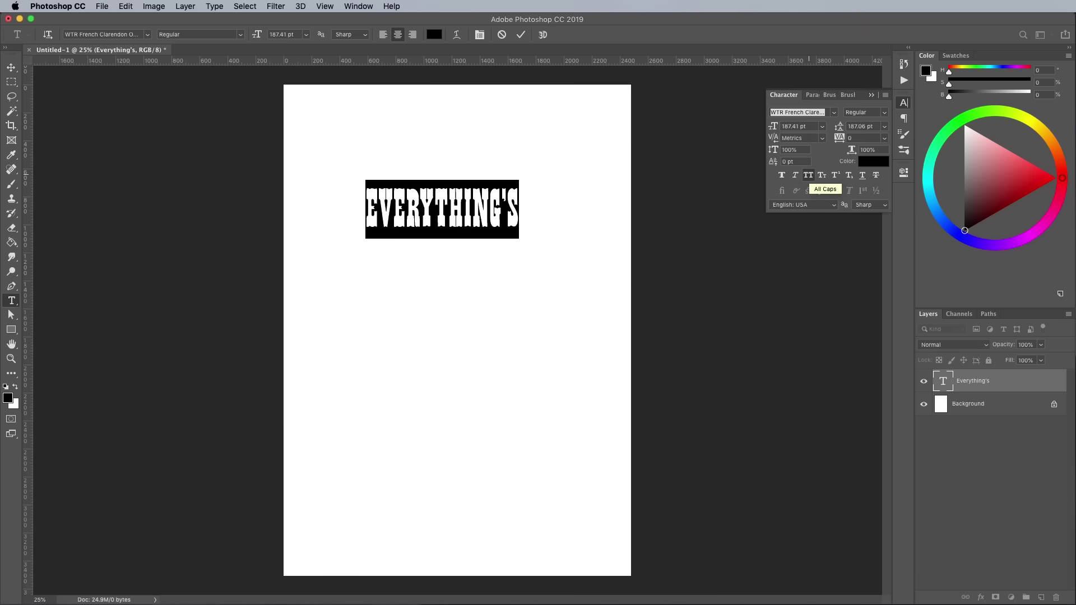
left_click(822, 138)
left_click(810, 157)
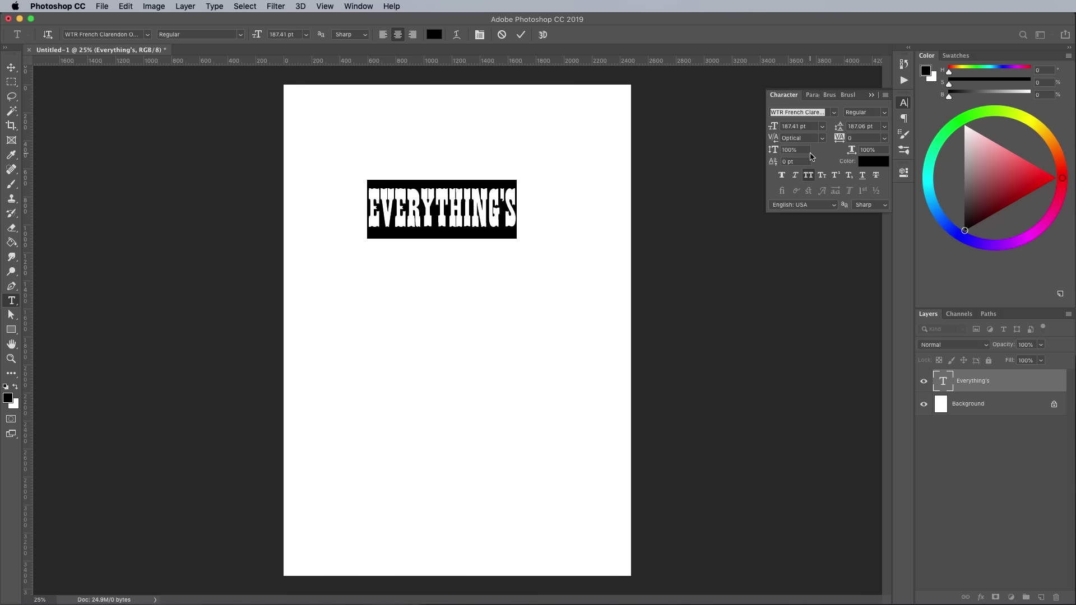
key("super+Return")
- Scale the EVERYTHING'S text proportionally to about 2061 px wide
key("super+t")
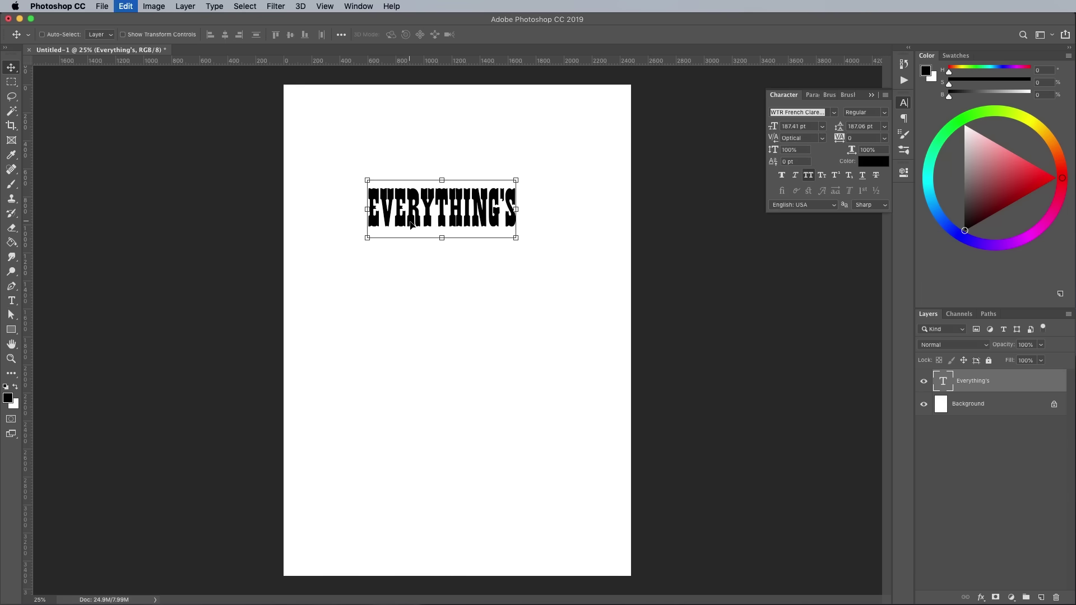
left_click_drag(367, 180, 310, 157)
left_click_drag(574, 158, 598, 150)
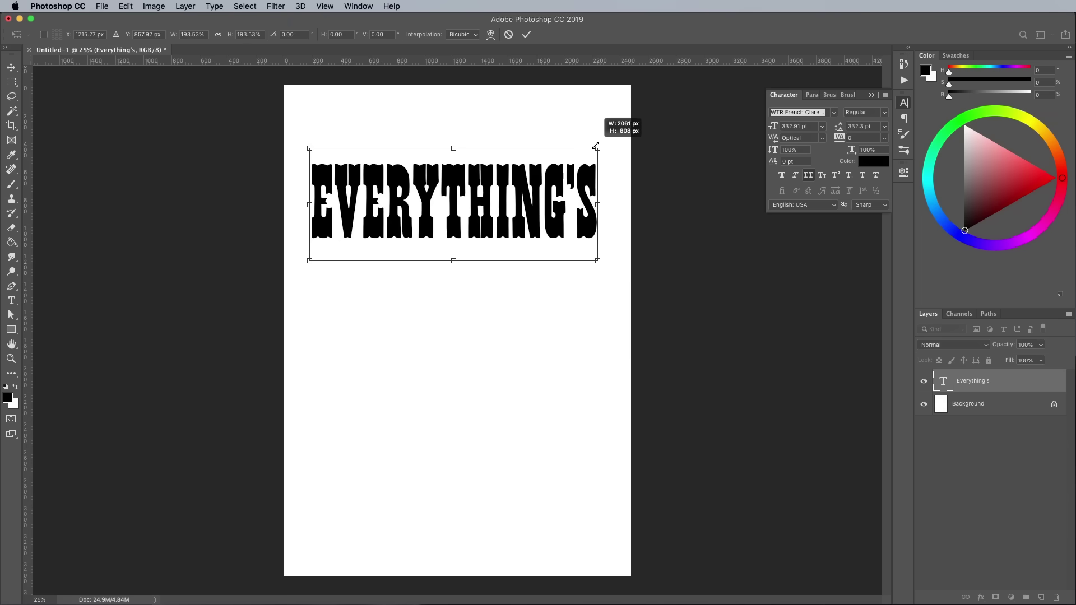
key("Return")
- Turn on snapping and resize EVERYTHING'S to about 363 pt, centred horizontally near the top of the page
left_click_drag(364, 234, 392, 201)
left_click(330, 5)
left_click(336, 244)
key("ctrl+t")
key("Return")
- Turn off snapping and place vertical guides along the left and right edges of EVERYTHING'S
key("ctrl+plus")
key("ctrl+plus")
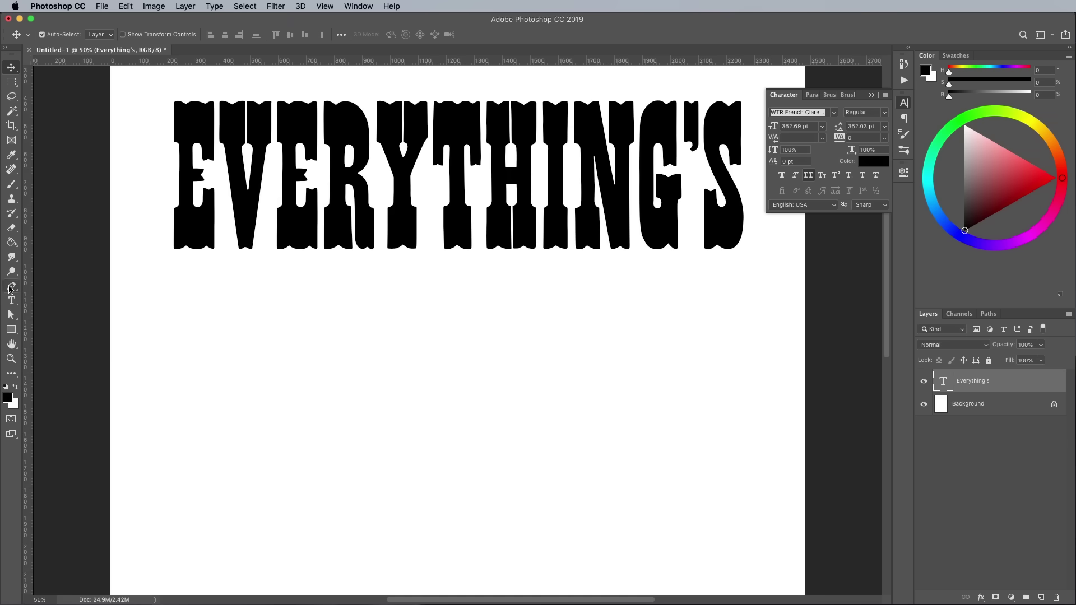
mouse_move(24, 287)
left_mouse_down()
mouse_move(173, 283)
mouse_move(18, 288)
left_mouse_up()
left_click(325, 6)
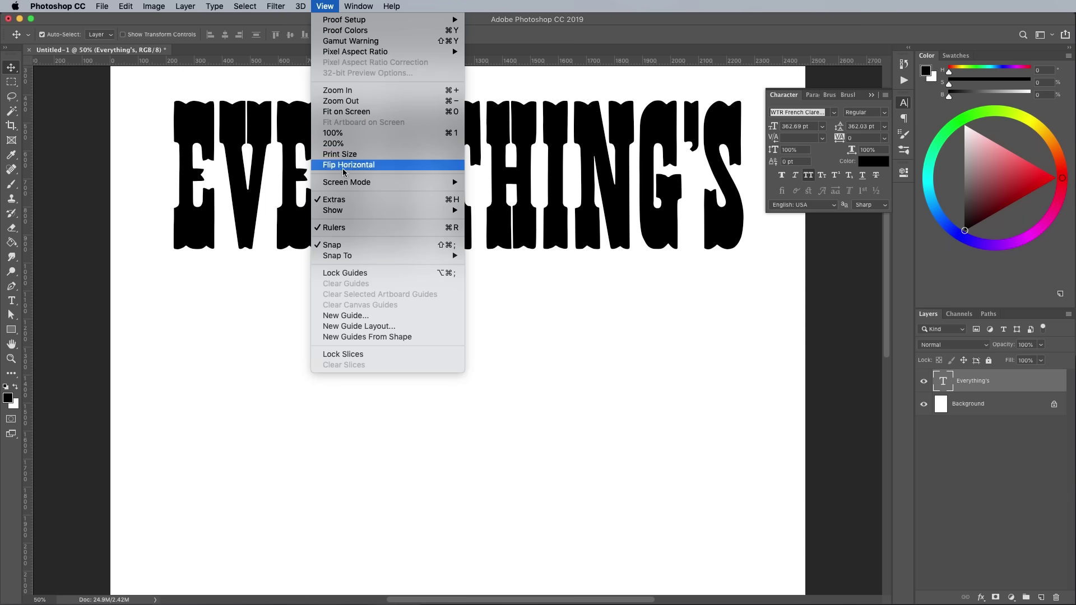
left_click(346, 245)
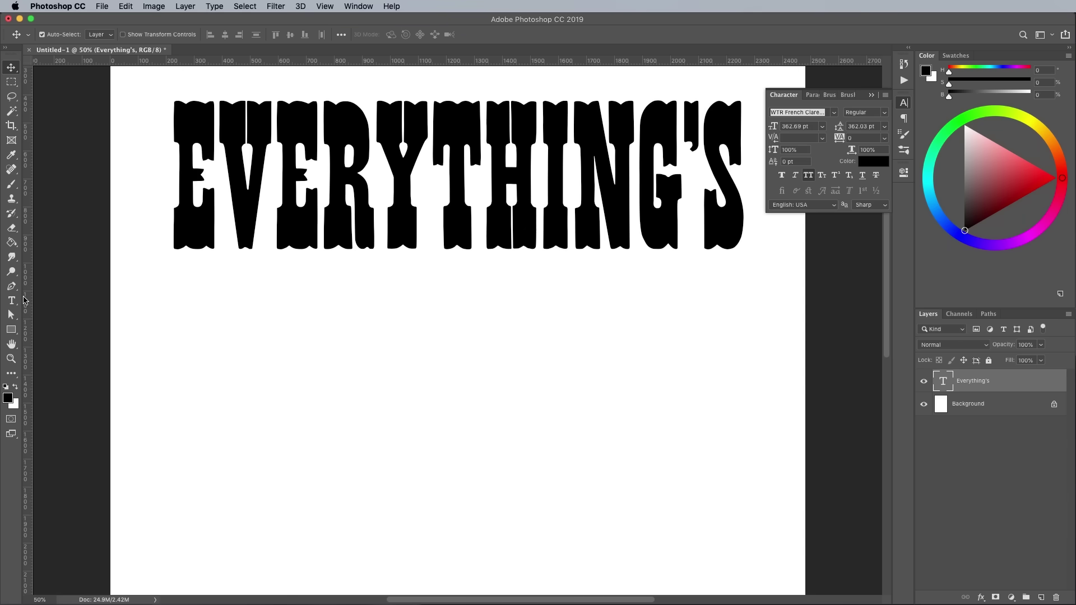
left_click_drag(28, 298, 173, 280)
left_click_drag(29, 291, 741, 296)
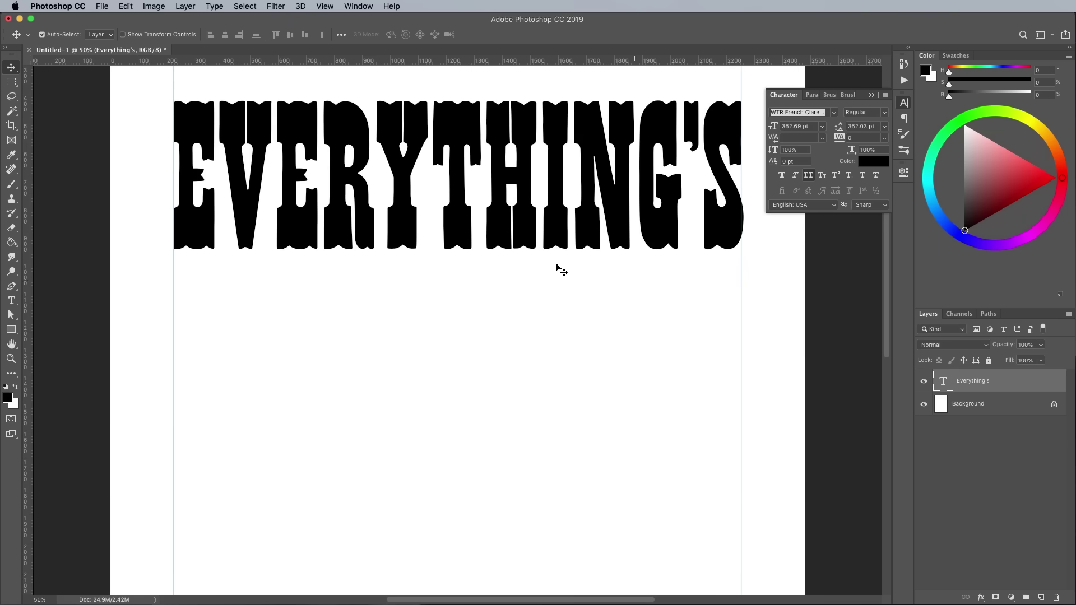
- Duplicate the EVERYTHING'S text straight below itself and replace the copy's wording with "BIGGER"
left_click_drag(454, 236, 451, 448, "alt")
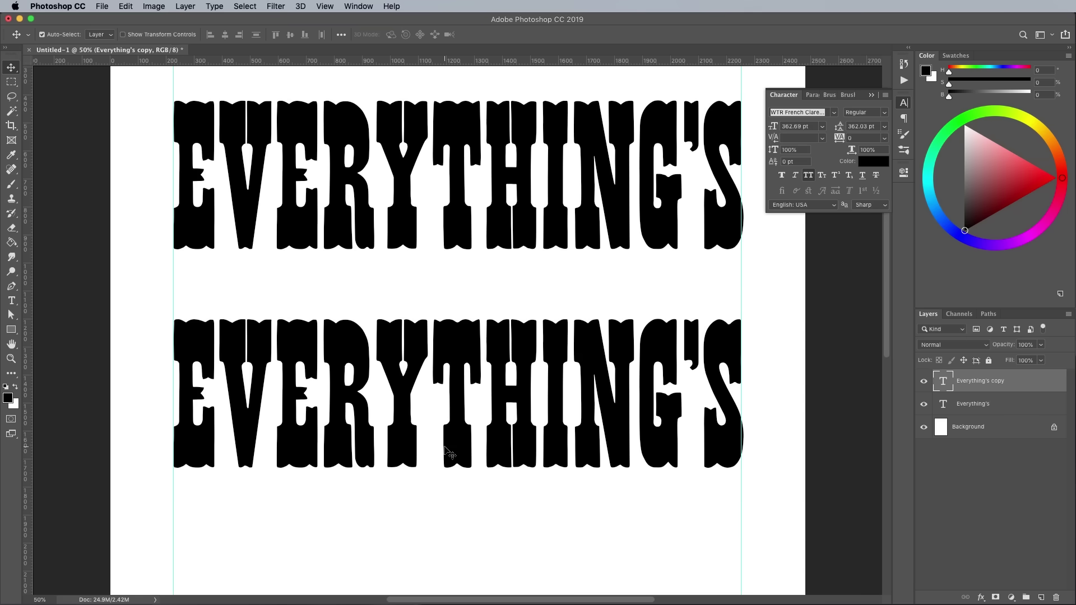
key("t")
left_click(440, 413)
key("ctrl+a")
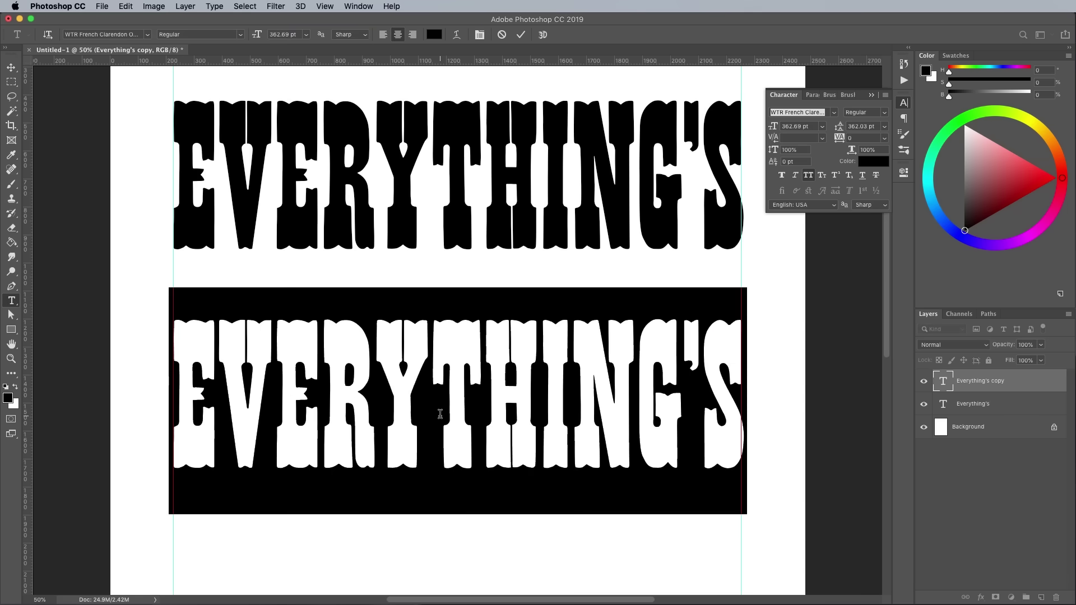
type("BIGGER")
- Change the font of the word BIGGER to Bee Four
key("ctrl+a")
left_click(82, 34)
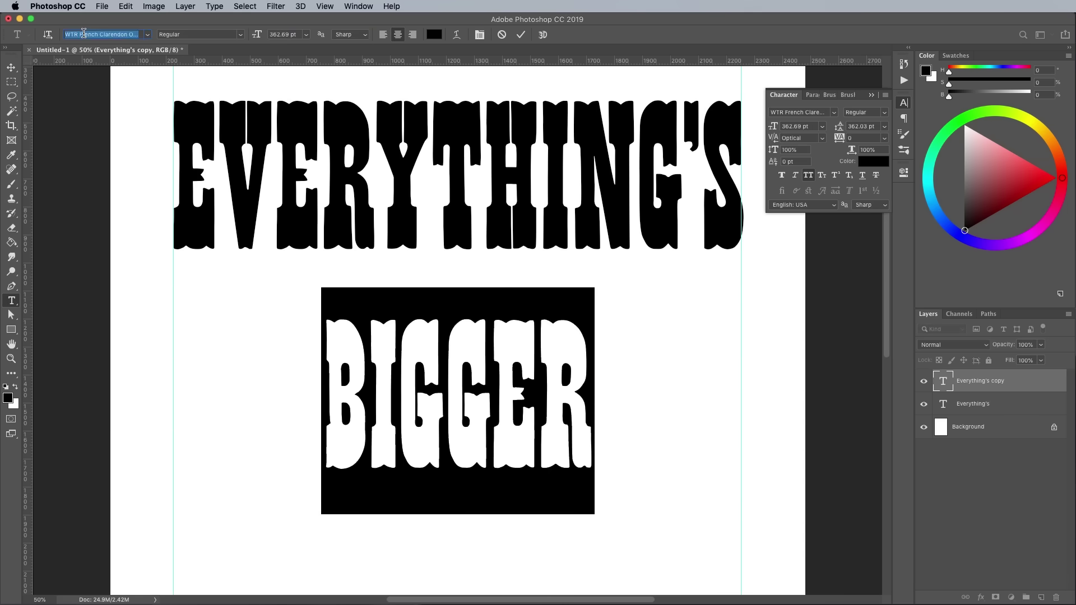
type("Bee Four")
key("Return")
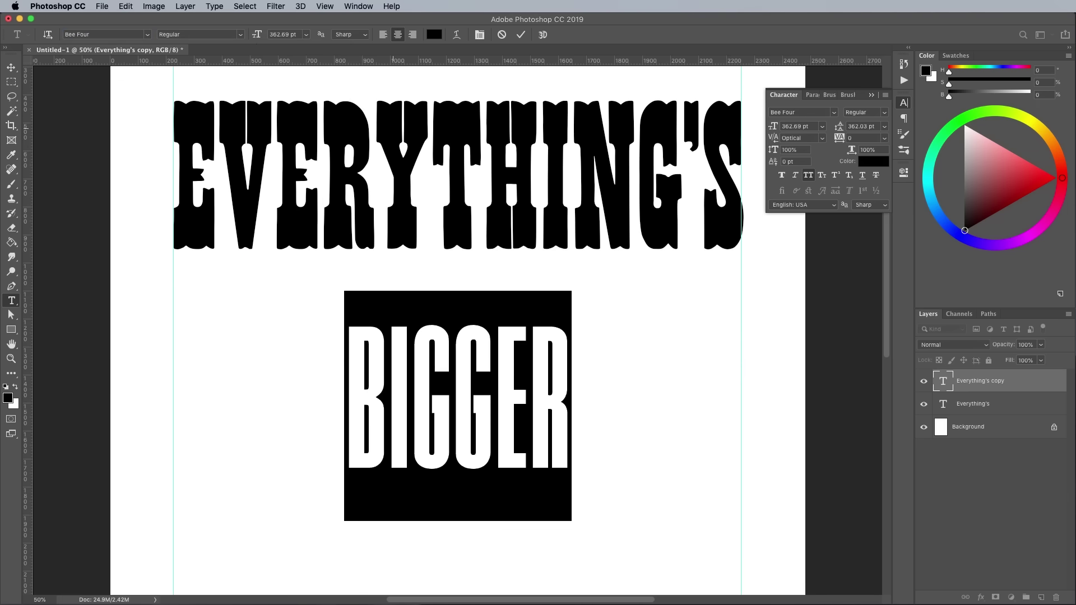
key("ctrl+Return")
- Scale BIGGER proportionally to about 260% so its letters span the width between the two guides
key("ctrl+t")
left_click_drag(344, 291, 142, 125, "alt")
scroll(625, 348, "down", 5)
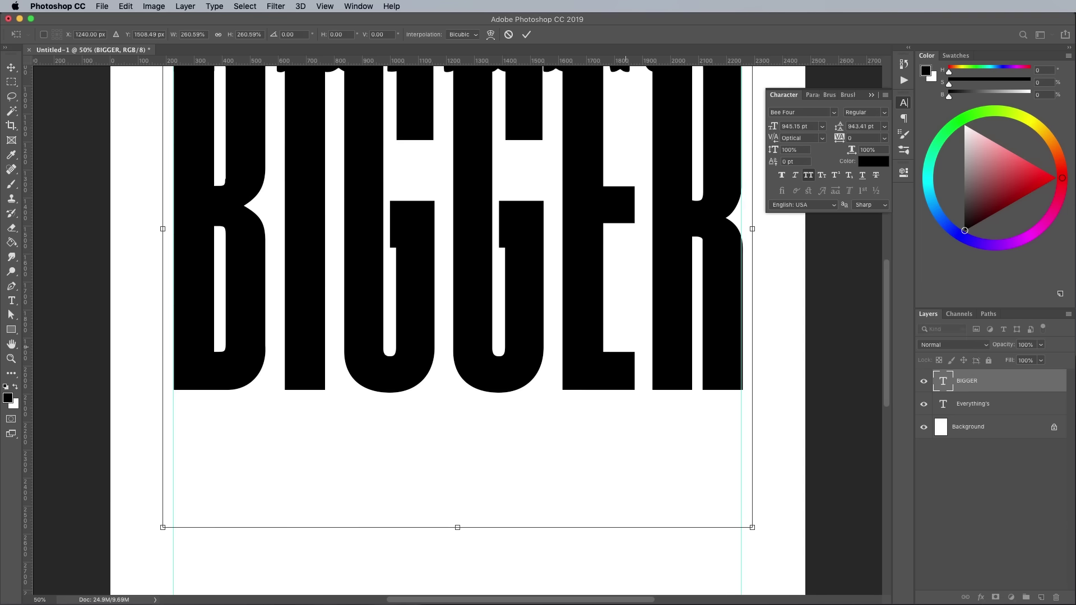
left_click_drag(752, 527, 752, 526)
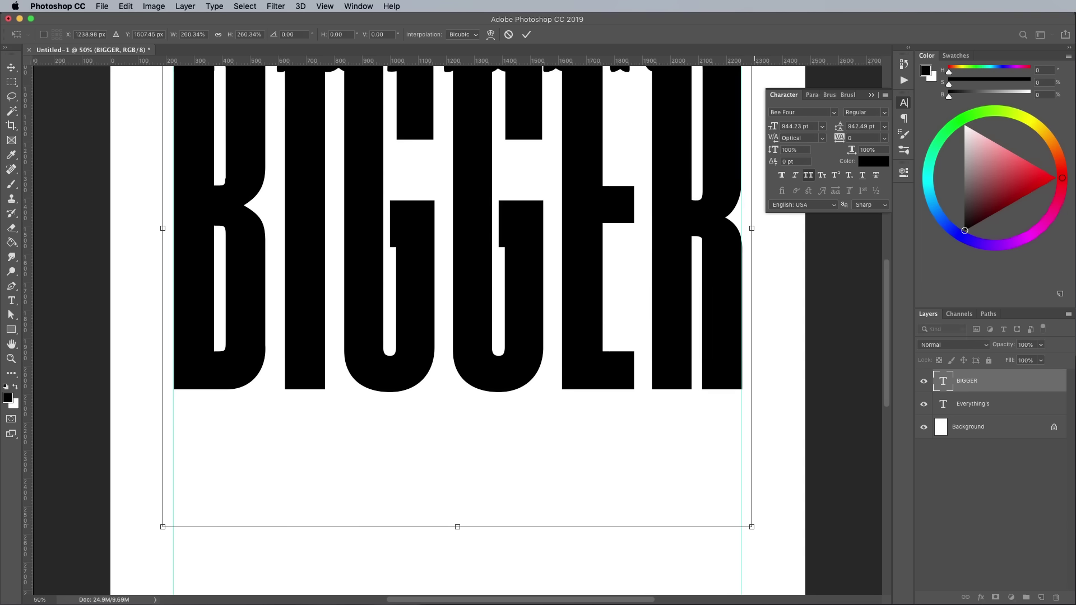
scroll(751, 526, "up", 5)
scroll(389, 331, "up", 1)
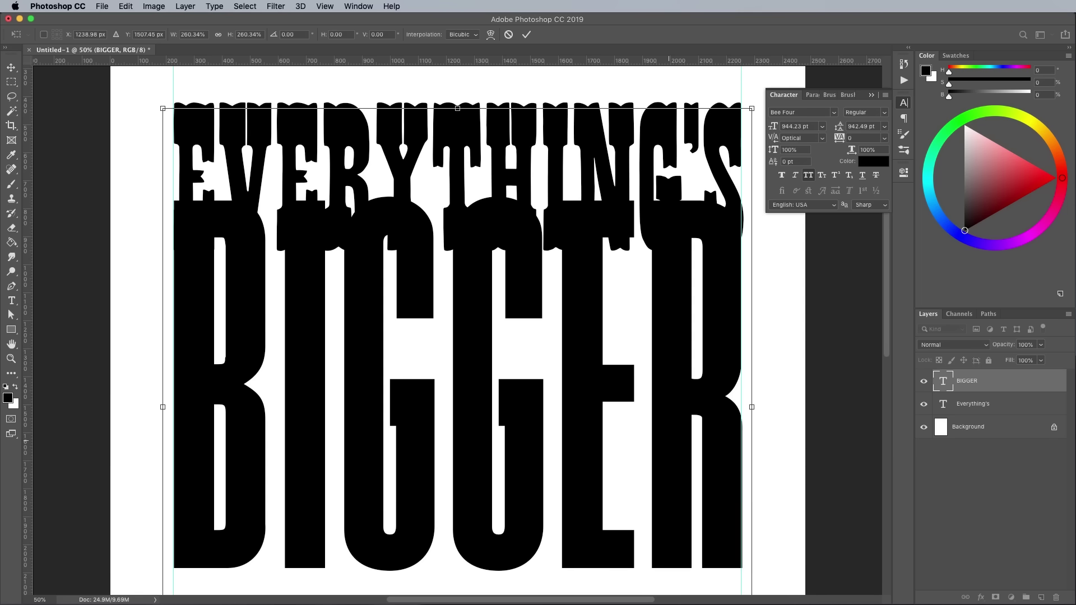
- Move BIGGER down below EVERYTHING'S, leaving a narrow gap between the two words
left_click_drag(582, 345, 583, 378)
key("Return")
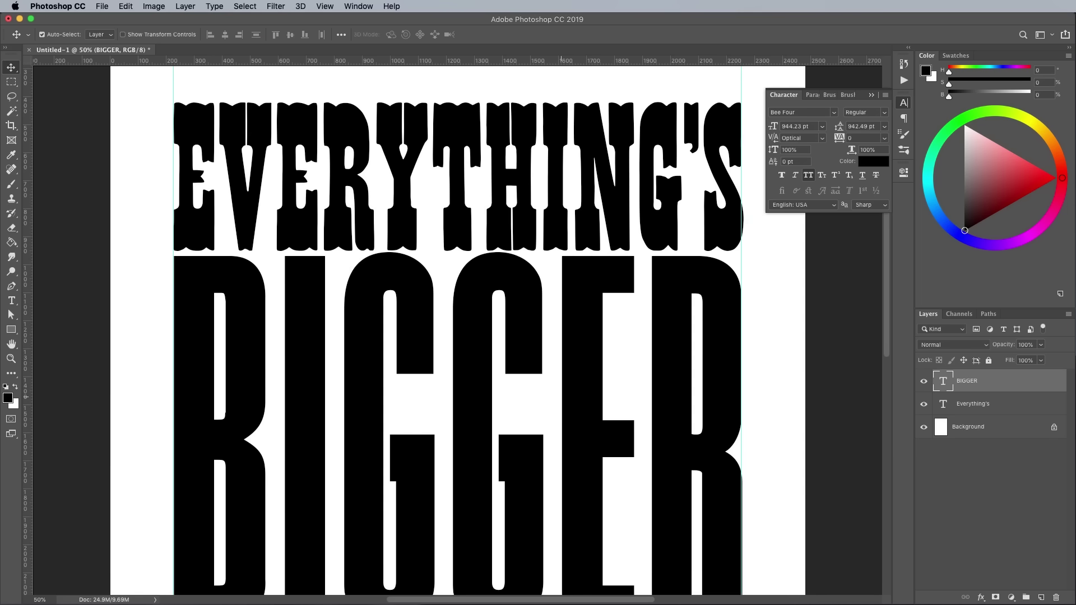
key("shift+Down")
key("shift+Down")
key("shift+Down")
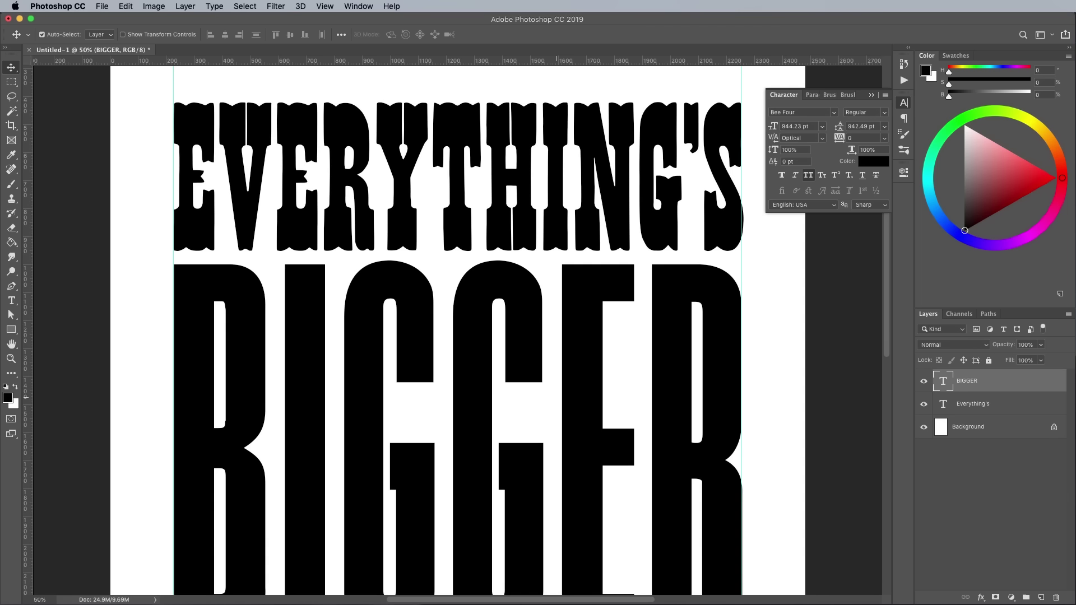
- Duplicate EVERYTHING'S below BIGGER and replace the copy's wording with "TEXAS"
key("super+minus")
scroll(458, 331, "down", 3)
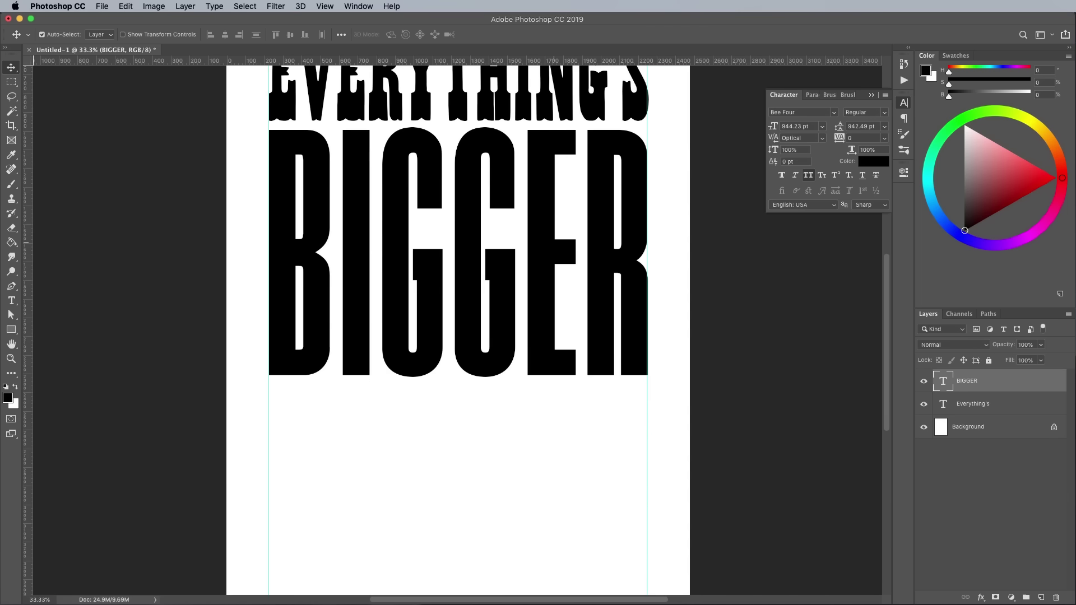
left_click_drag(493, 90, 499, 437)
double_click(943, 404)
type("TEXAS")
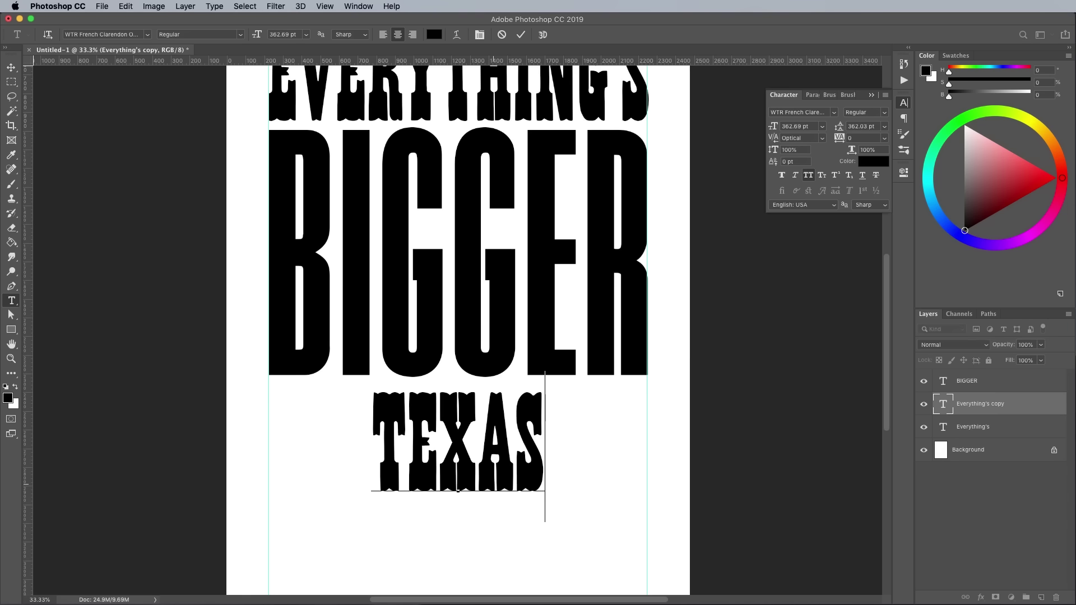
- Change the font of the word TEXAS to Casey Bold
key("super+a")
left_click(106, 34)
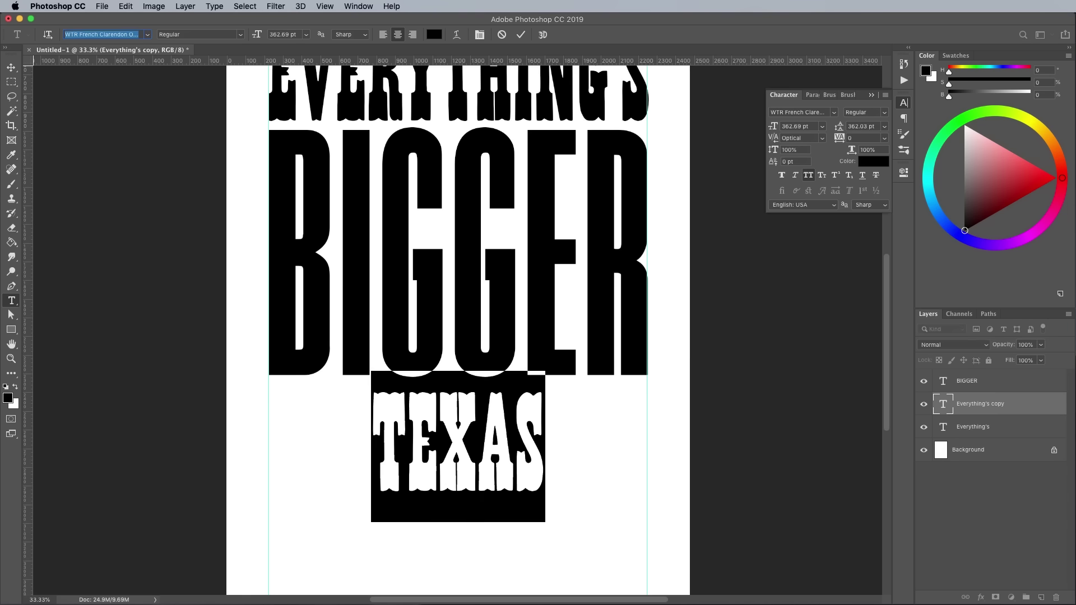
type("casey")
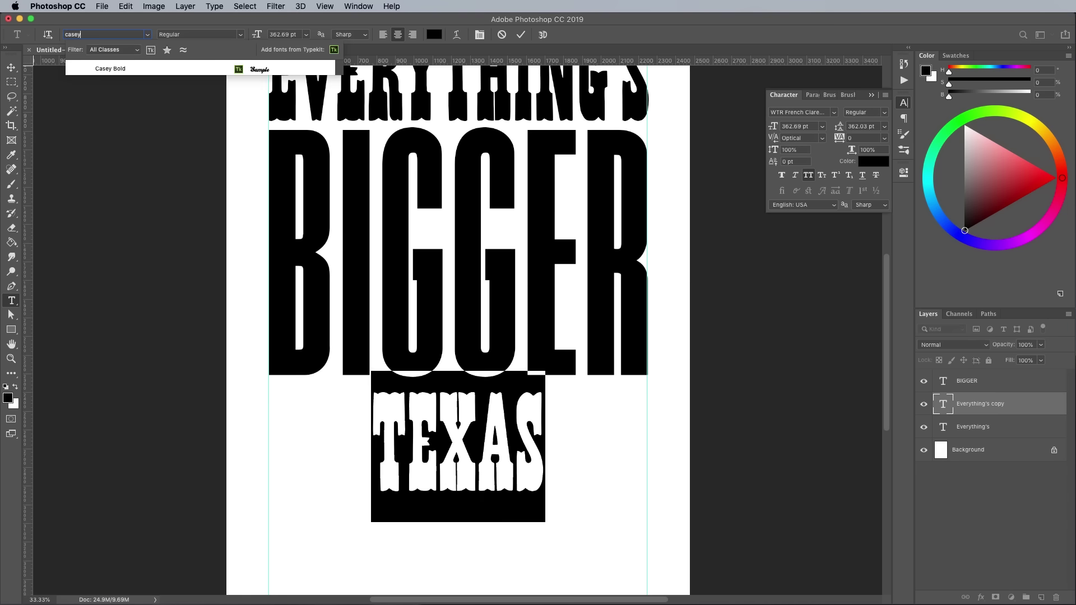
key("Return")
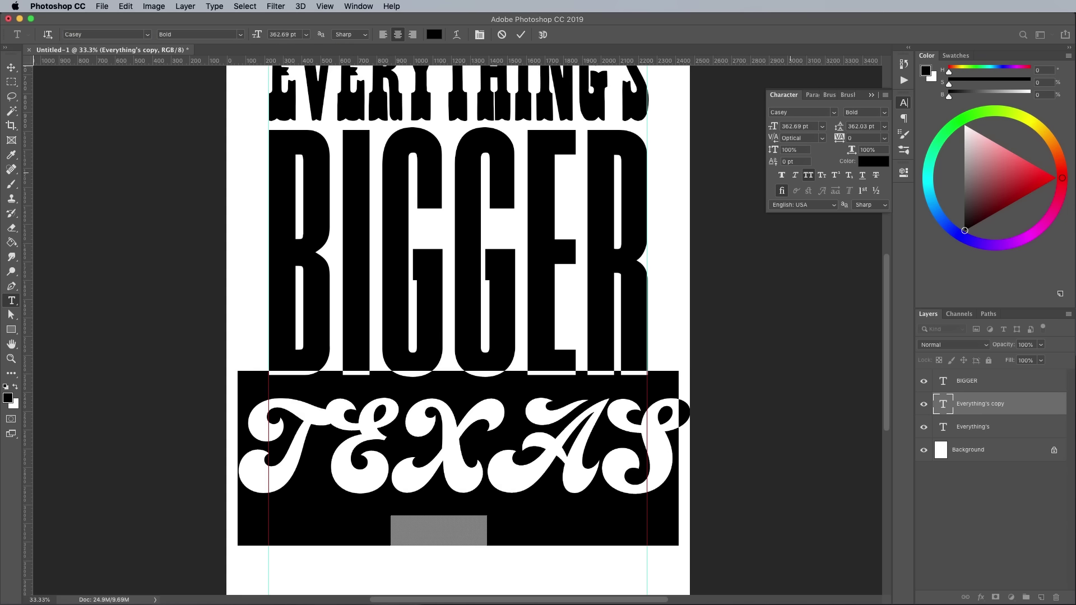
- Turn off All Caps and set Metrics kerning for the Texas text
key("super+shift+k")
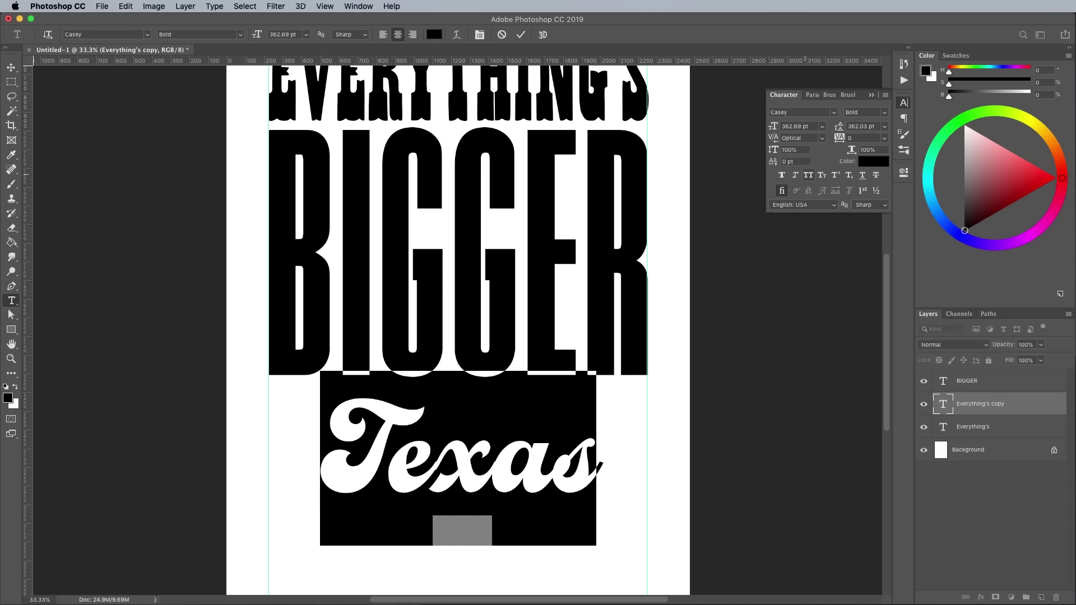
left_click(822, 138)
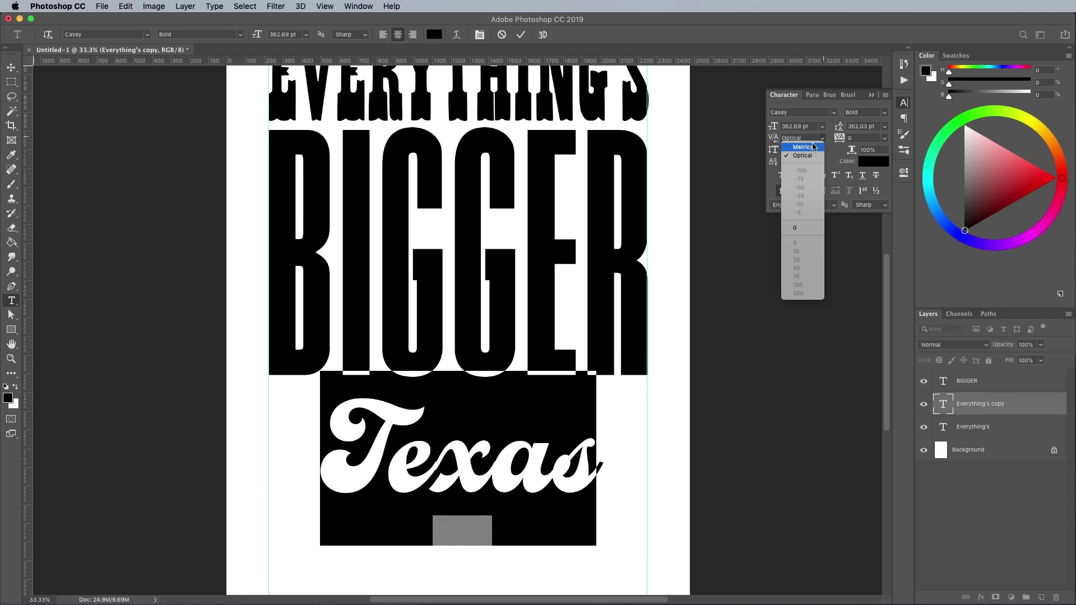
left_click(813, 147)
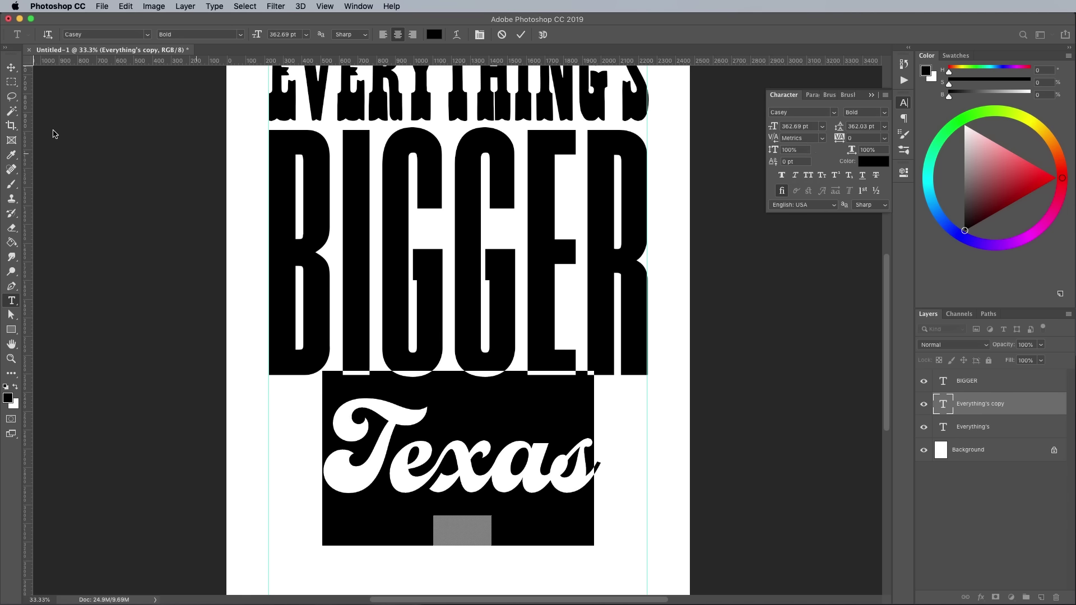
left_click(10, 70)
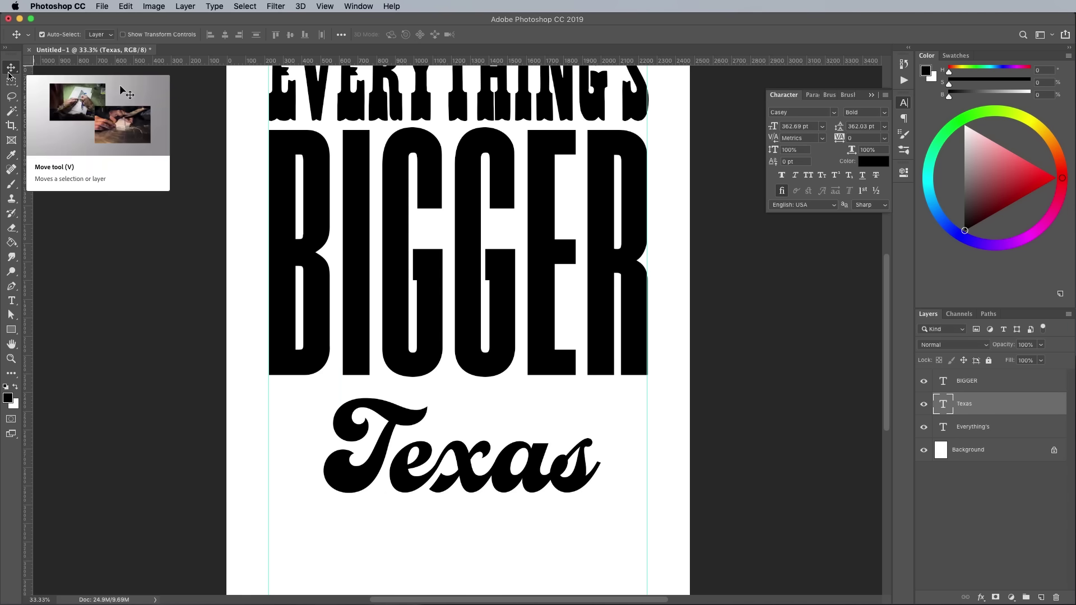
- Move the word Texas up so its T overlaps BIGGER and its lowercase letters sit just beneath, with the s near the outer guide
key("super+t")
key("super+equal")
key("super+equal")
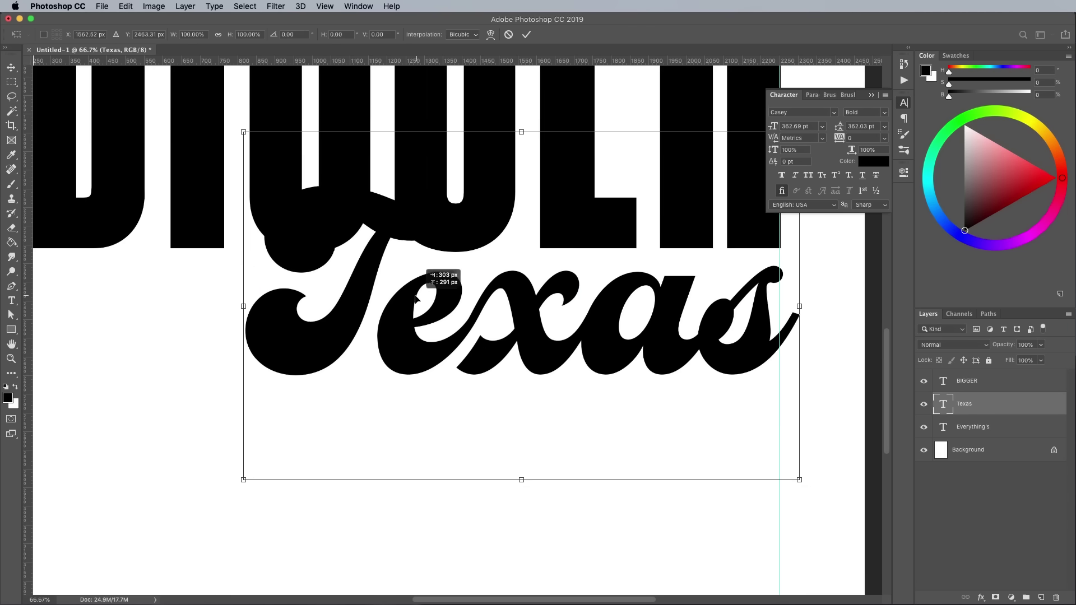
left_click_drag(416, 299, 414, 271)
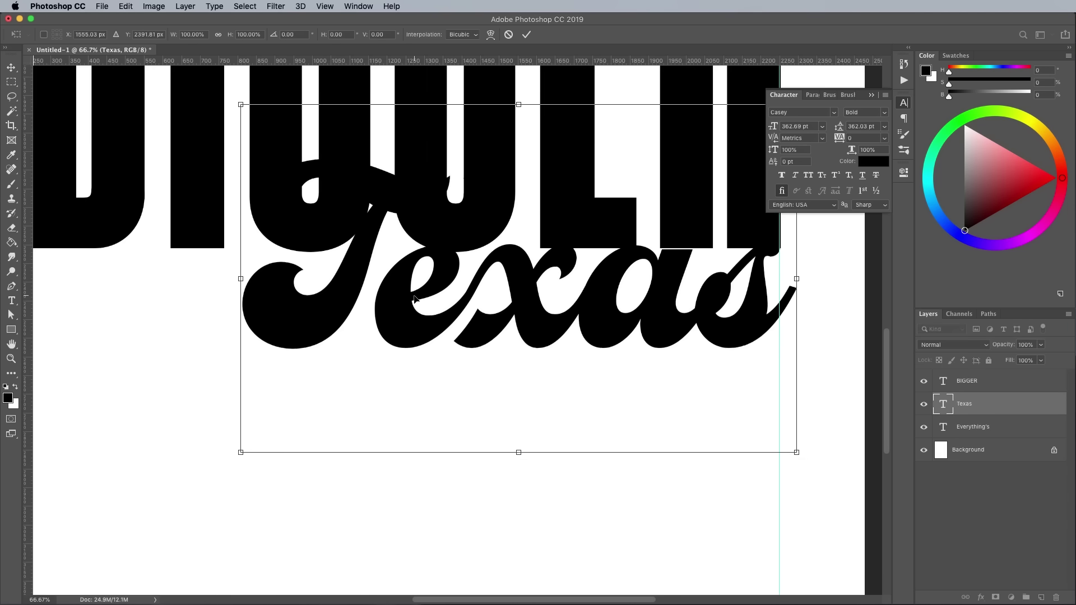
key("shift+Down")
key("shift+Down")
key("shift+Down")
key("shift+Down")
key("shift+Down")
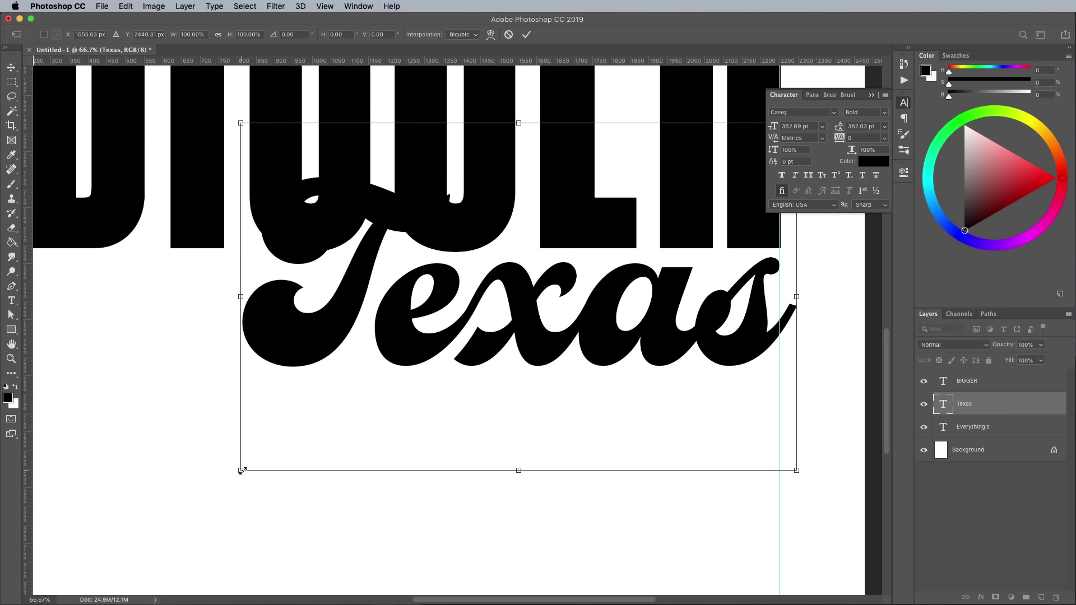
- Enlarge the word Texas proportionally to about 122%, extending it toward the B, and nudge it upward
left_click_drag(242, 471, 107, 510)
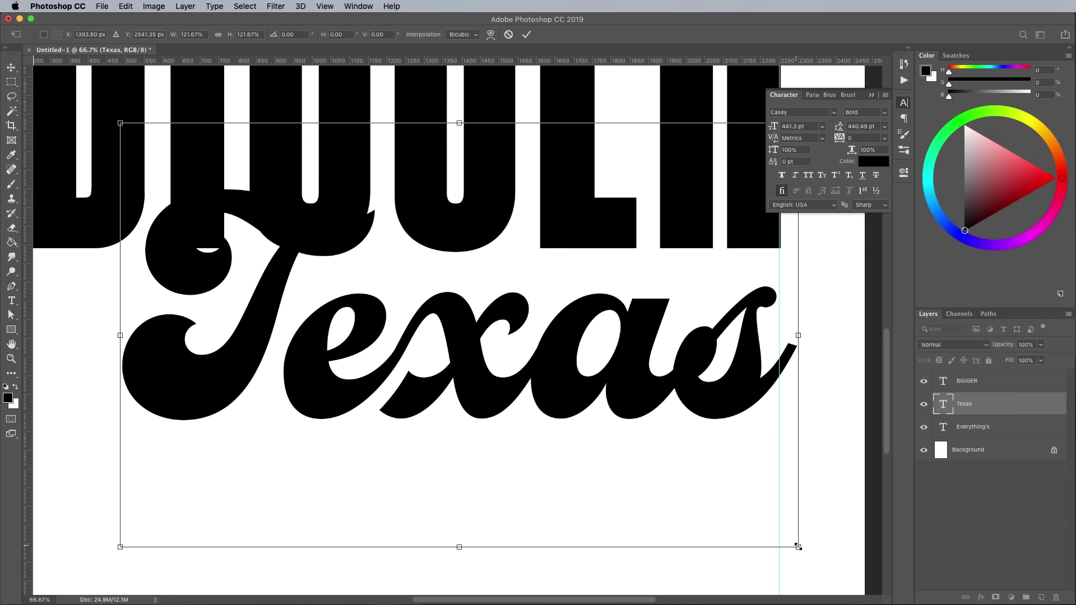
left_click_drag(798, 546, 799, 548)
key("shift+Up")
key("shift+Up")
key("shift+Up")
key("shift+Up")
key("shift+Up")
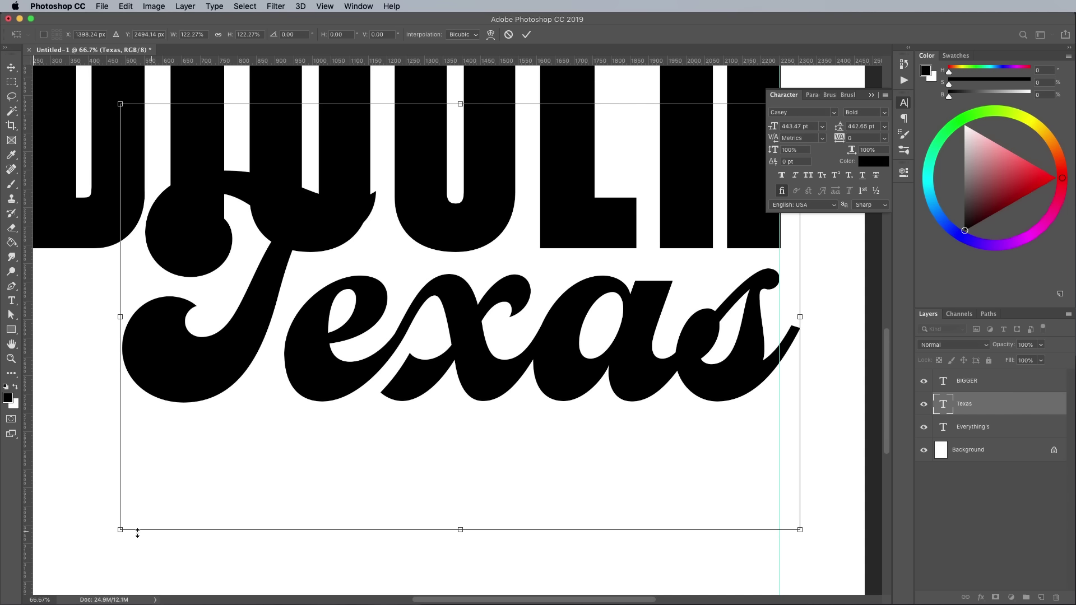
- Refine the scale of Texas to about 121%, nudge its lowercase letters close under BIGGER, and apply the transform
left_click_drag(121, 530, 127, 525)
key("shift+Up")
key("shift+Up")
key("shift+Up")
key("shift+Up")
key("shift+Up")
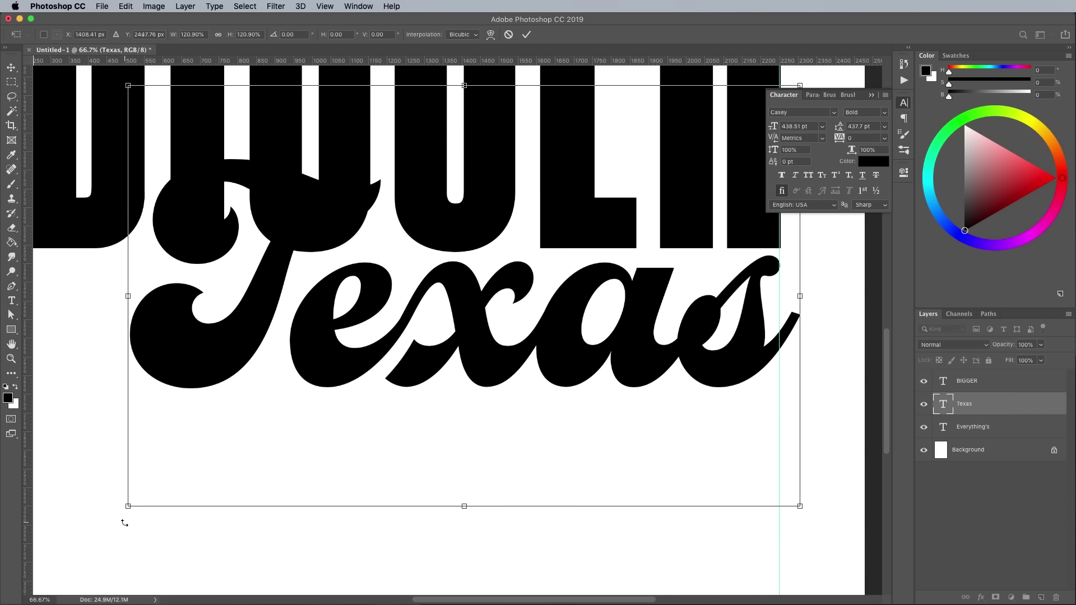
key("shift+Down")
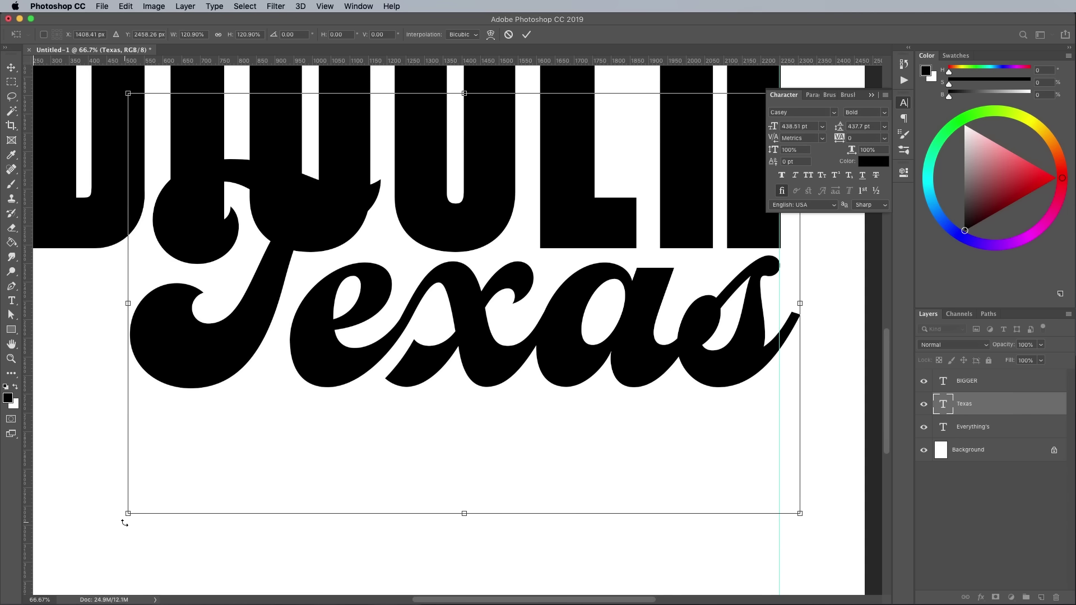
key("Return")
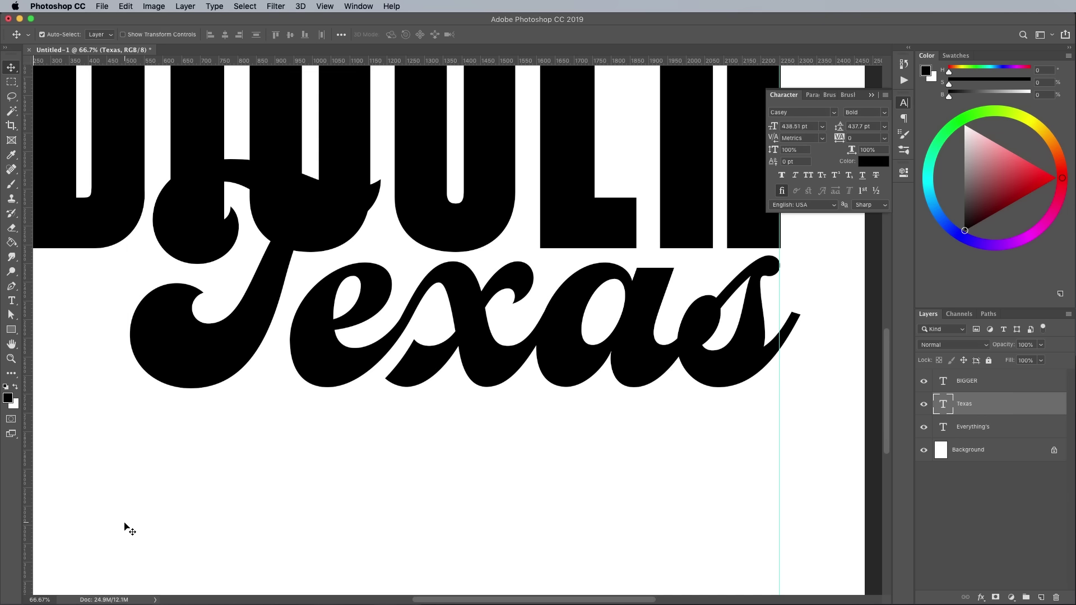
key("super+minus")
key("super+minus")
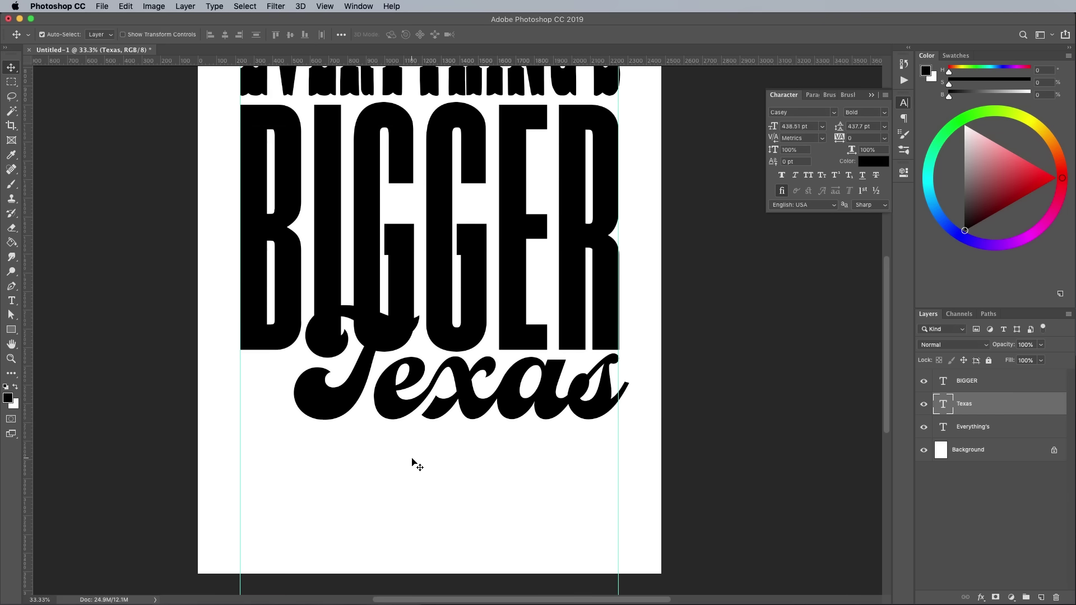
- Rasterize the BIGGER text layer
left_click(1003, 387)
right_click(994, 380)
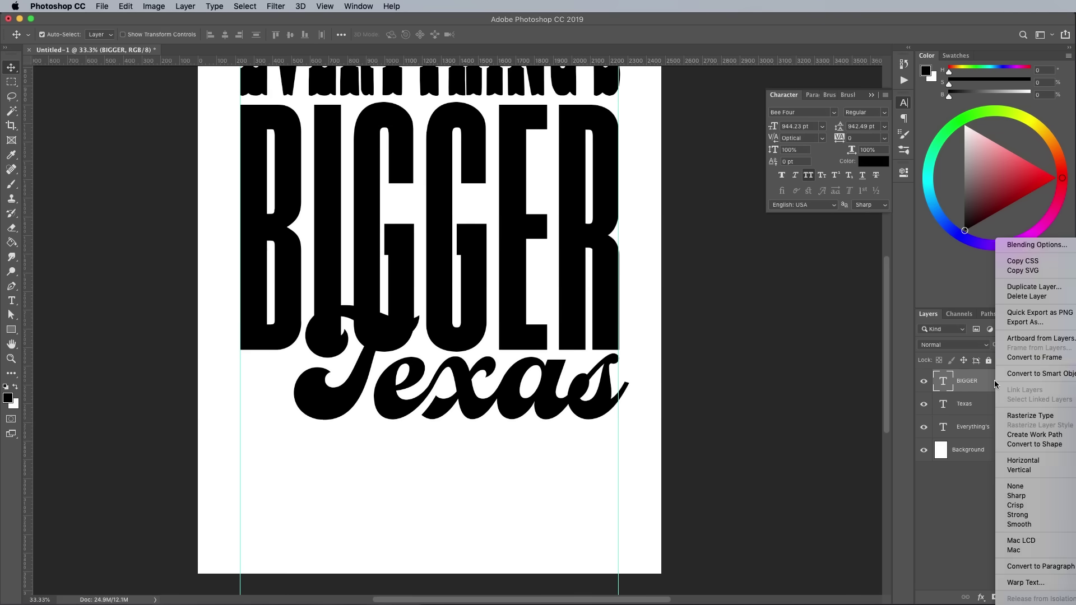
left_click(1019, 416)
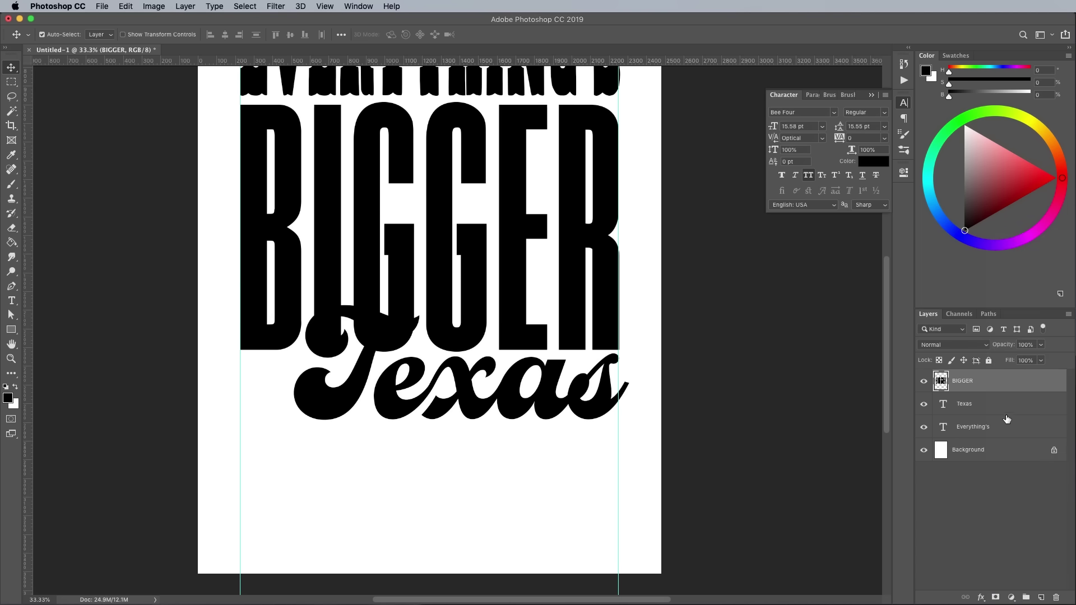
- Select the I and first G of BIGGER and shorten them from below to about 80% height, clearing the T of Texas
left_click(12, 83)
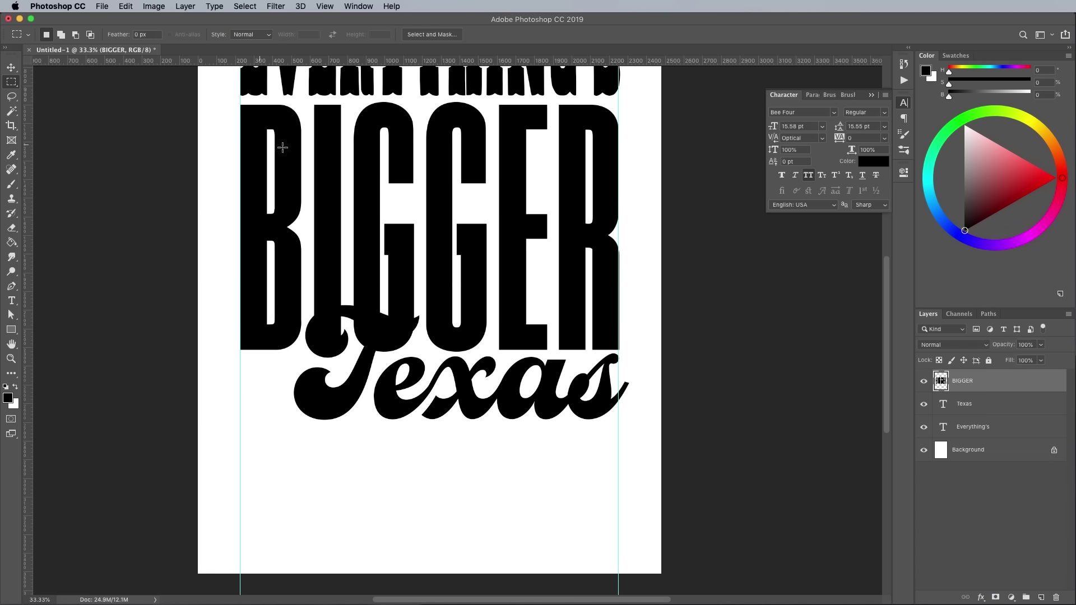
left_click_drag(308, 96, 422, 361)
key("super+t")
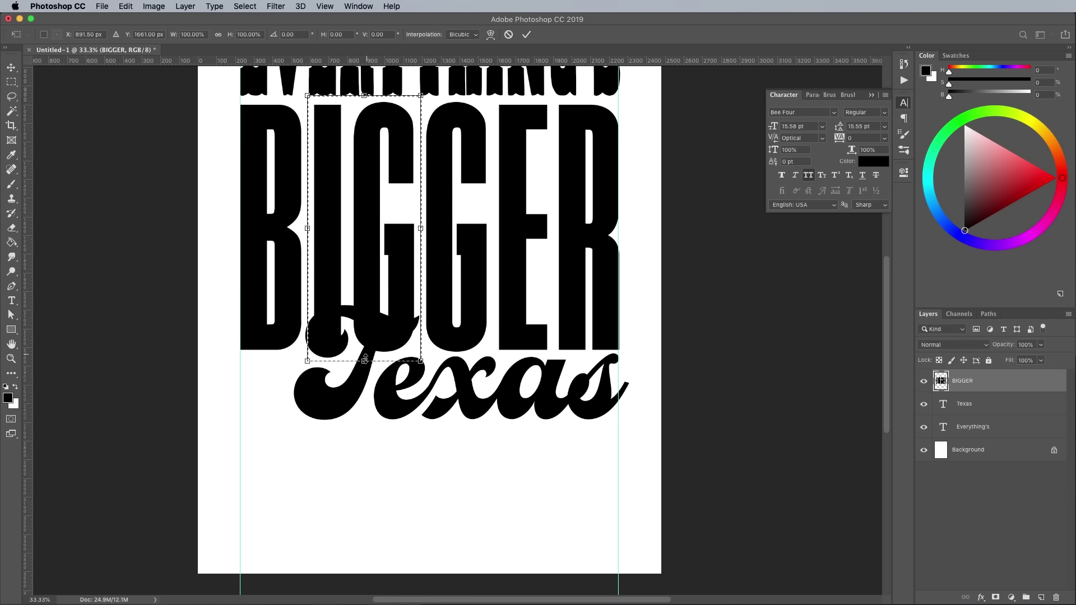
left_click_drag(365, 361, 366, 308)
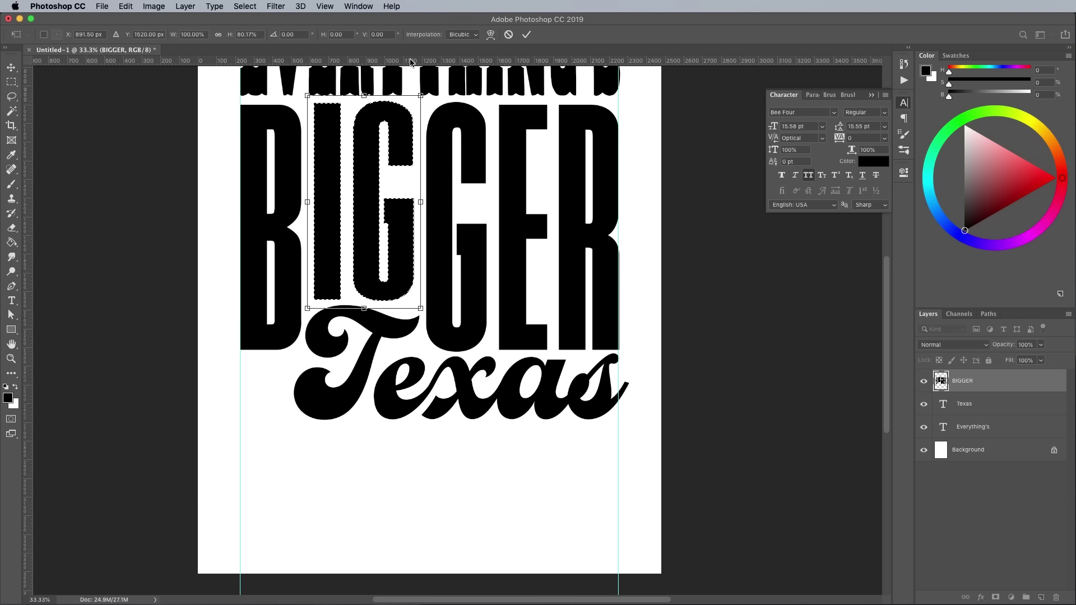
- Place a horizontal guide along the top of BIGGER, align the shortened I and G to it, apply the transform and deselect
left_click_drag(417, 62, 457, 105)
left_click_drag(364, 95, 396, 173)
key("super+plus")
key("Return")
key("m")
key("super+d")
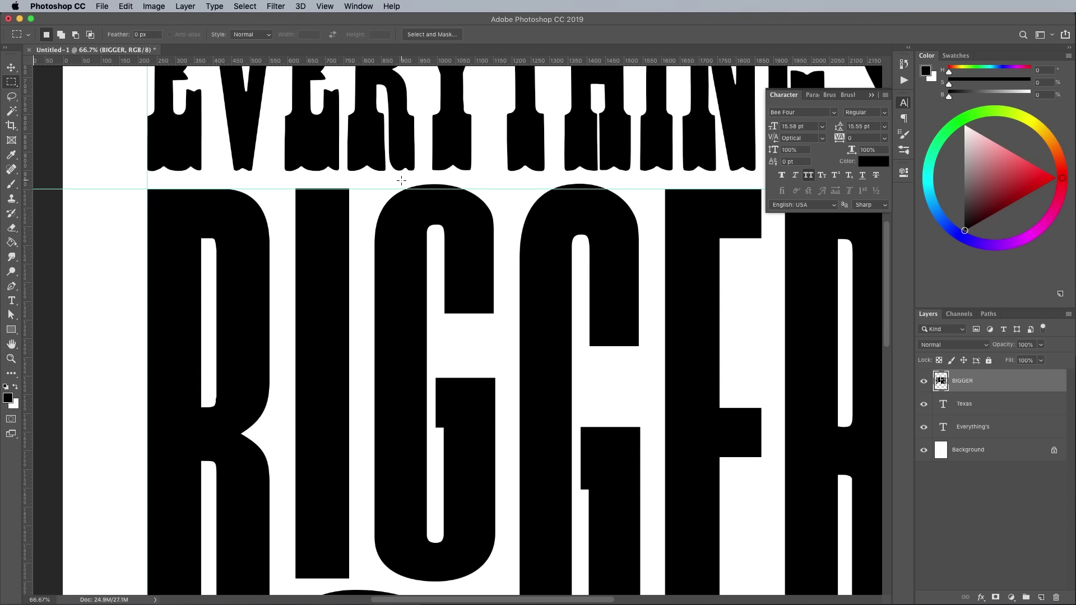
scroll(402, 180, "down", 5)
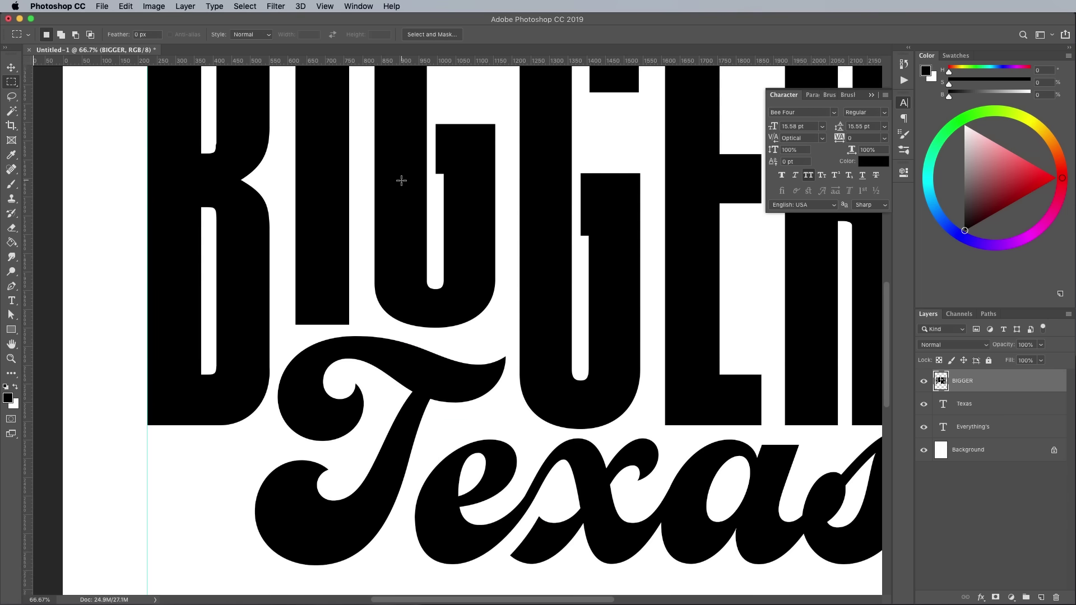
- Move the word IN beneath the B against the vertical guide and place a horizontal guide along the baseline of Texas
key("super+minus")
key("super+minus")
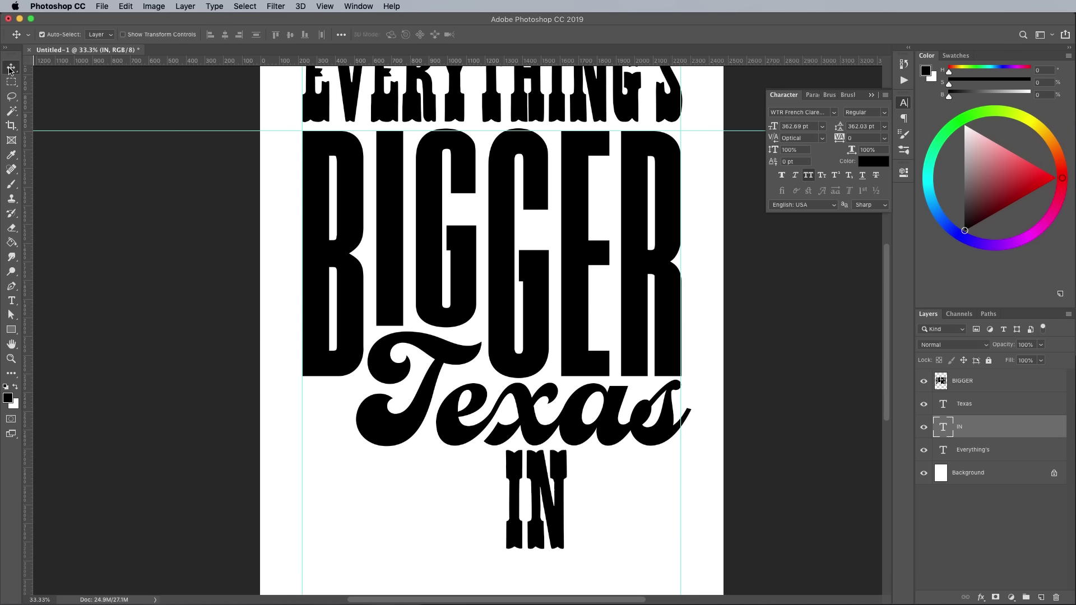
key("super+t")
left_click_drag(535, 499, 333, 435)
key("super+plus")
key("super+plus")
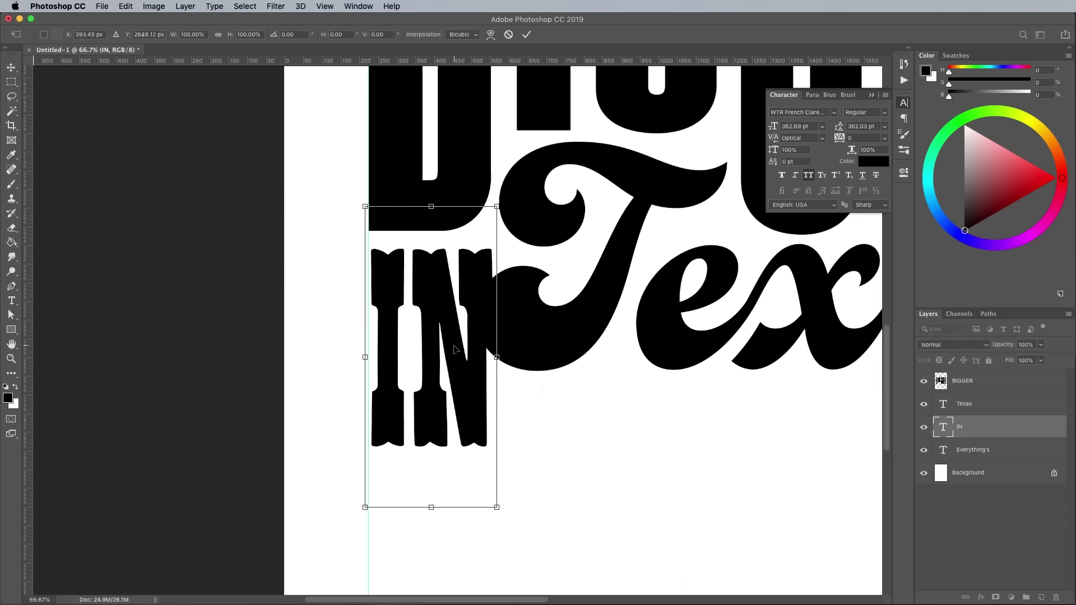
left_click_drag(537, 62, 712, 370)
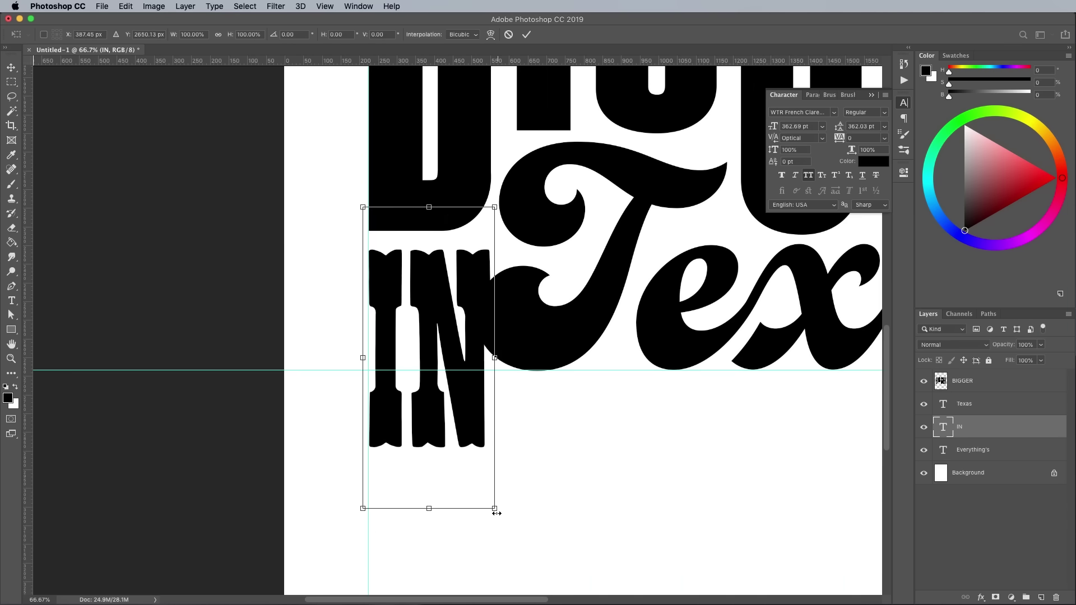
- Scale the word IN down to about 229 pt, fit it between the B, the baseline guide and the T, and apply
left_click_drag(494, 508, 454, 413)
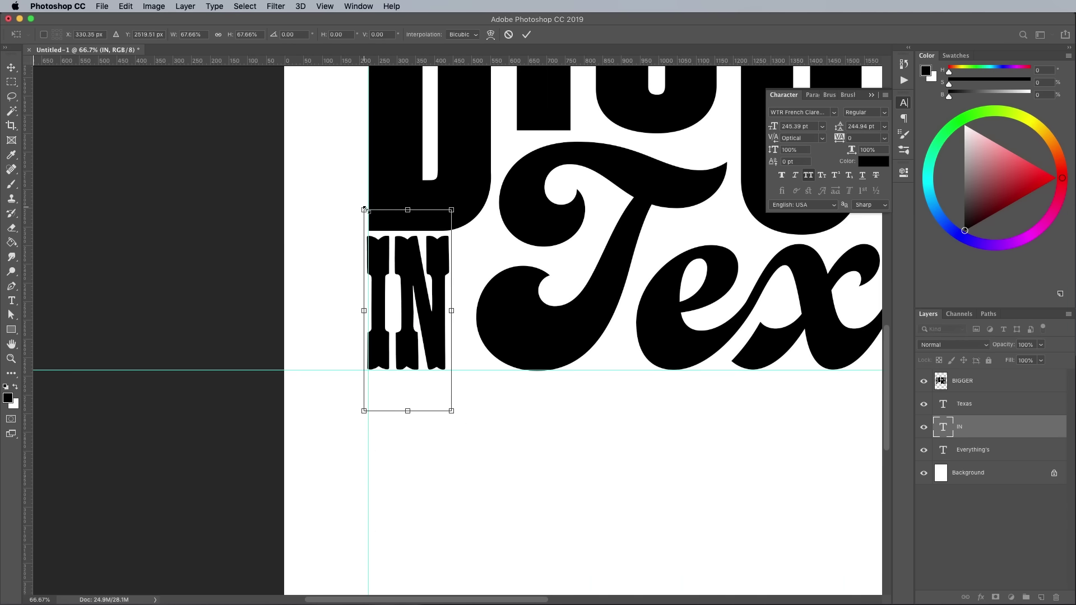
left_click_drag(362, 207, 367, 216)
left_click_drag(451, 216, 449, 218)
left_click_drag(449, 393, 464, 303)
key("Return")
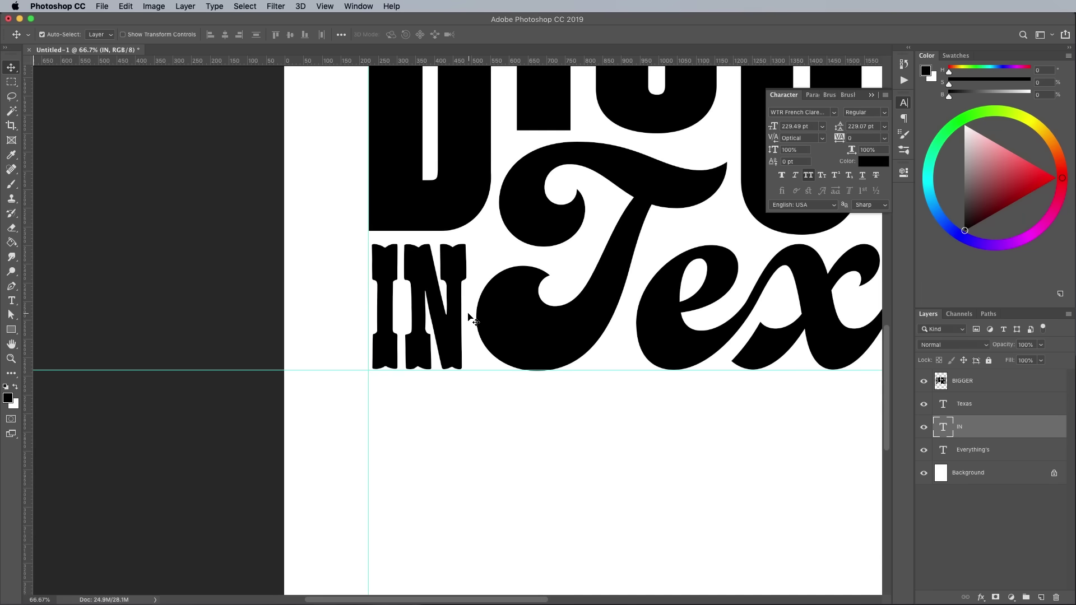
key("super+minus")
- Select the BIGGER layer, hide the guides and collapse the character settings
scroll(472, 320, "up", 3)
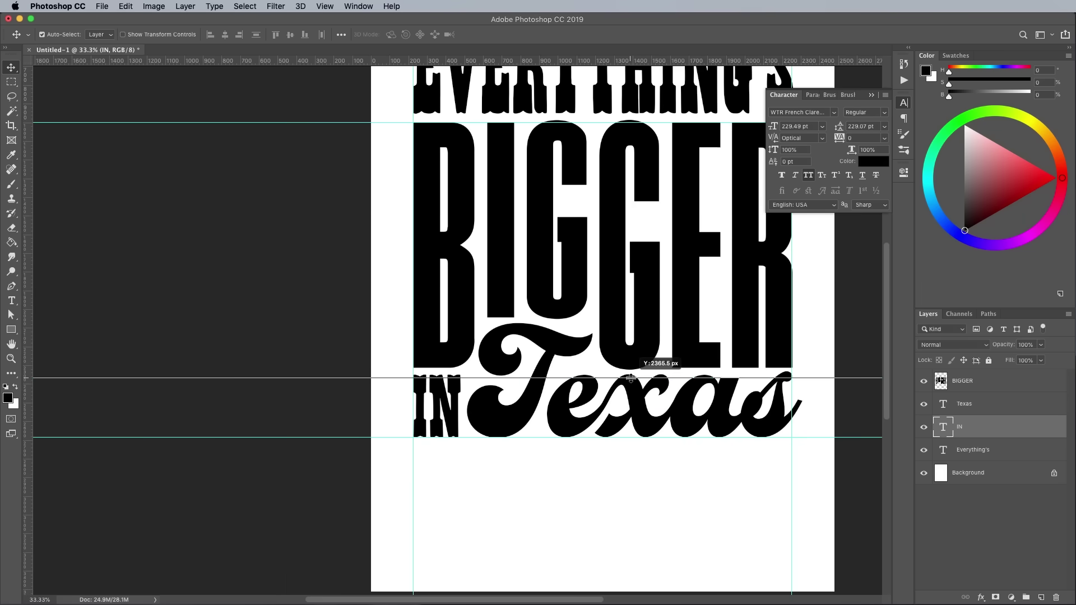
scroll(510, 365, "up", 4)
scroll(510, 366, "right", 2)
left_click(510, 366)
key("super+semicolon")
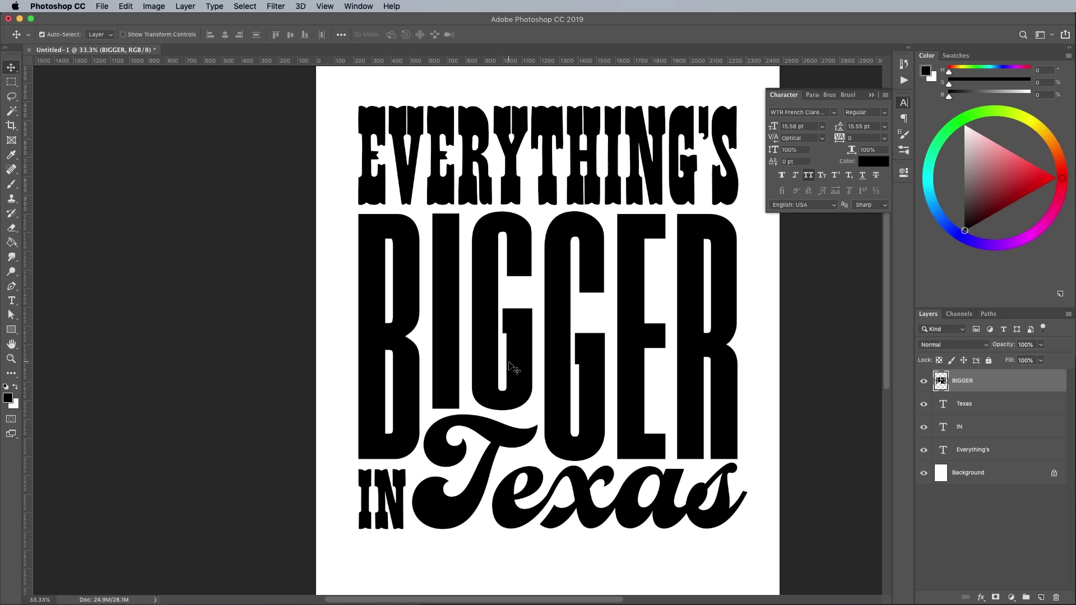
left_click(904, 105)
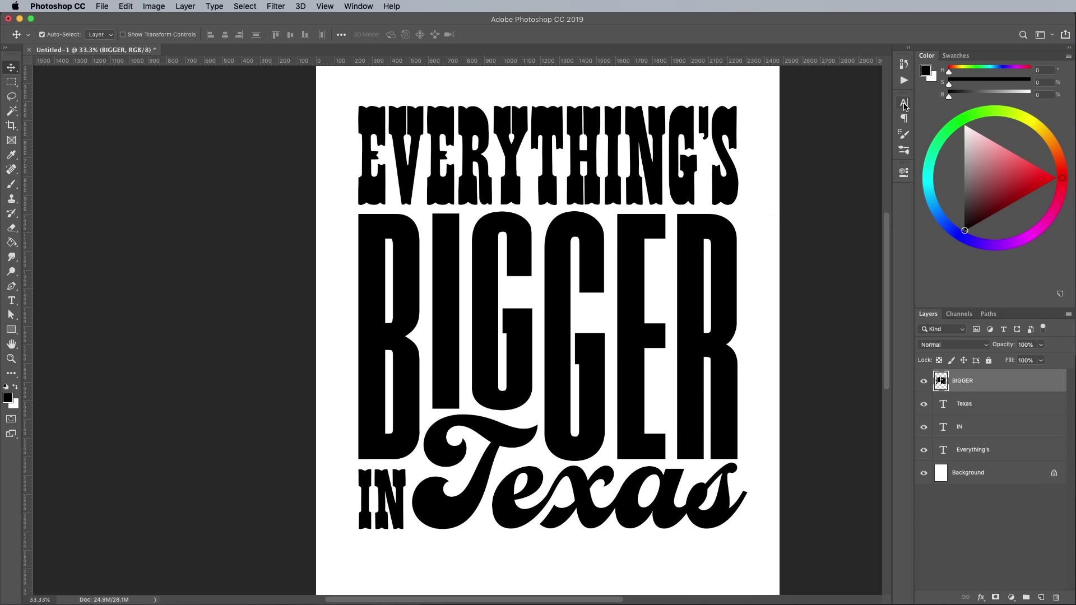
- Open the paper texture shutterstock_553870348.jpg from the desktop, select the whole image and copy it
mouse_move(2, 603)
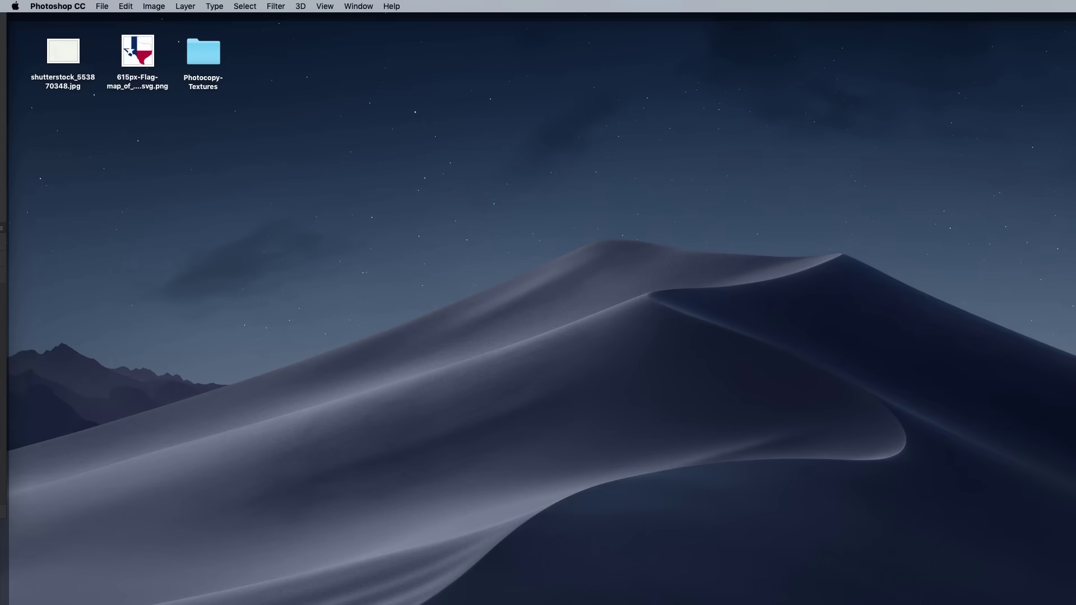
double_click(63, 56)
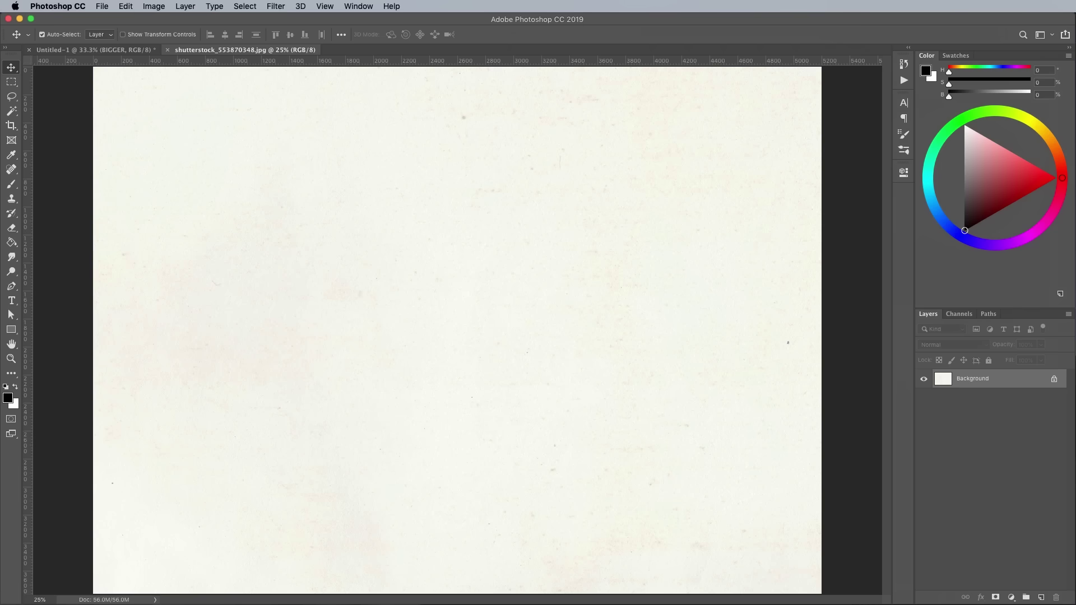
left_click(245, 6)
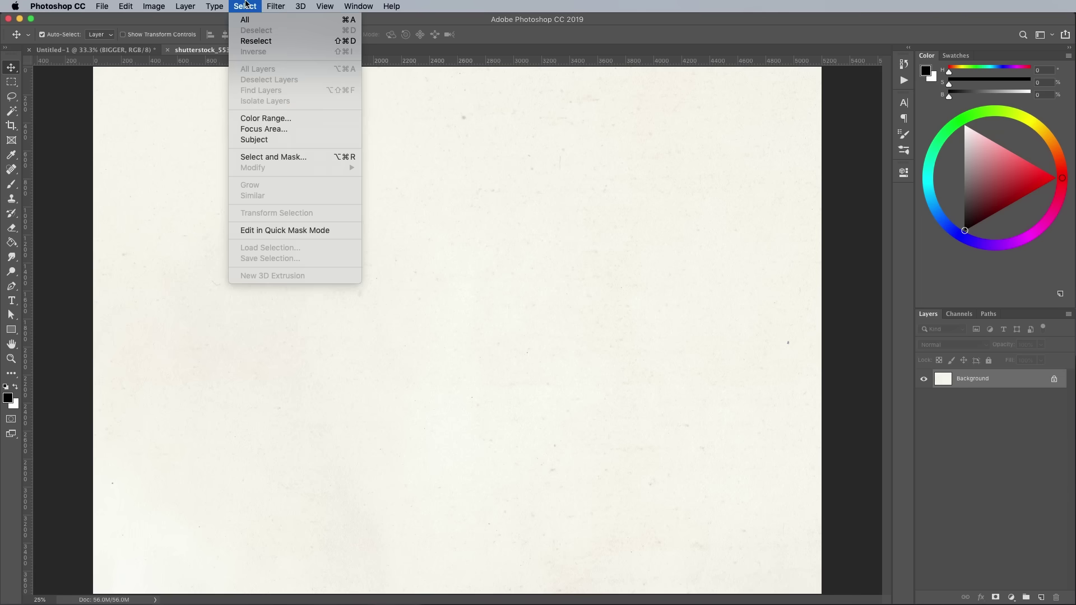
left_click(246, 19)
left_click(127, 6)
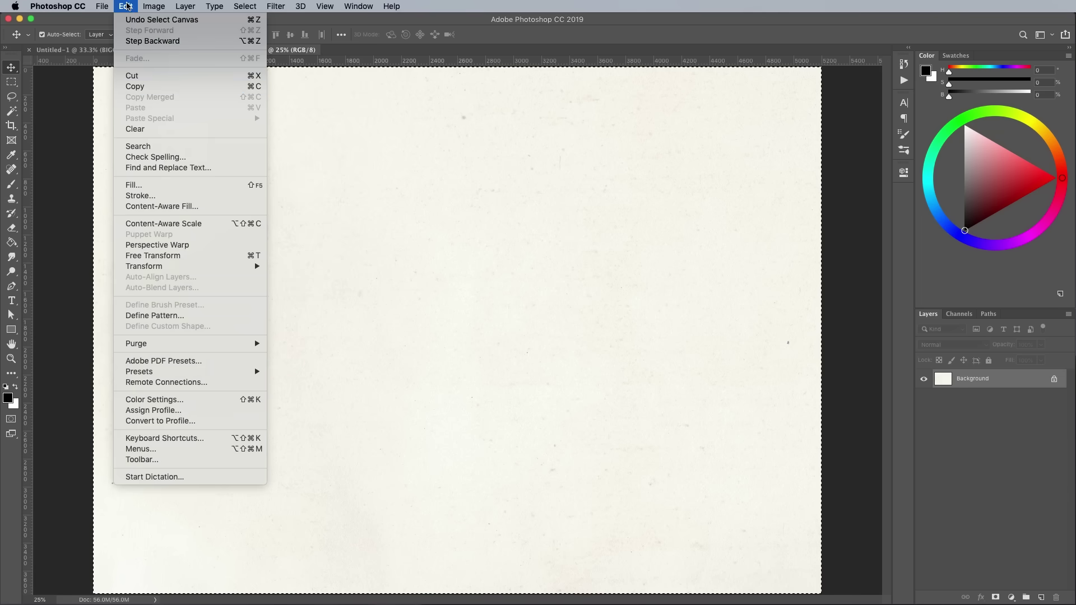
left_click(138, 88)
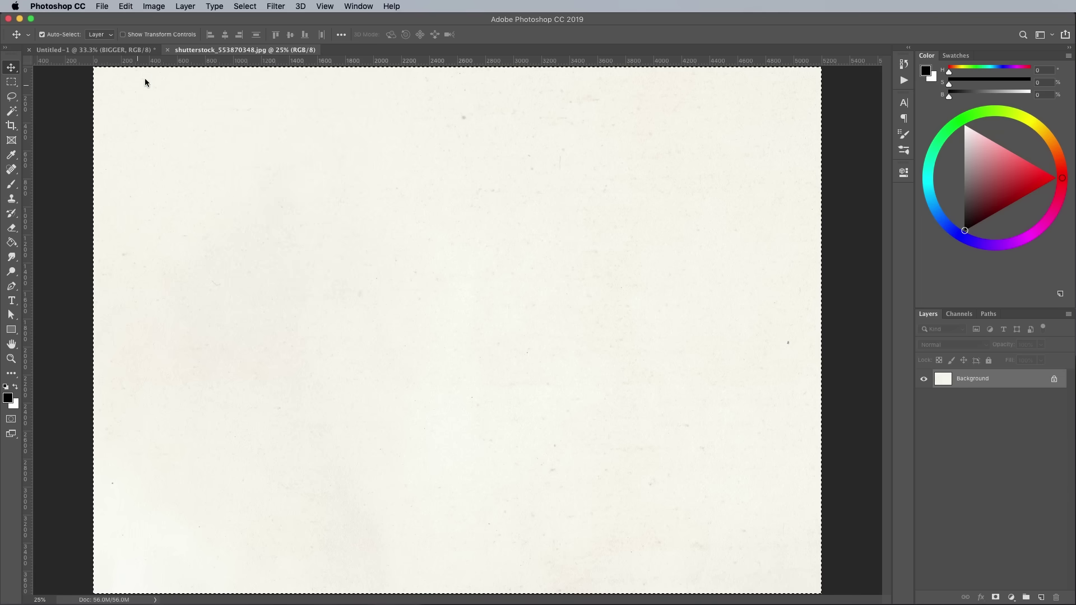
- Close the texture file and paste the copied paper directly above the poster's Background layer
left_click(171, 54)
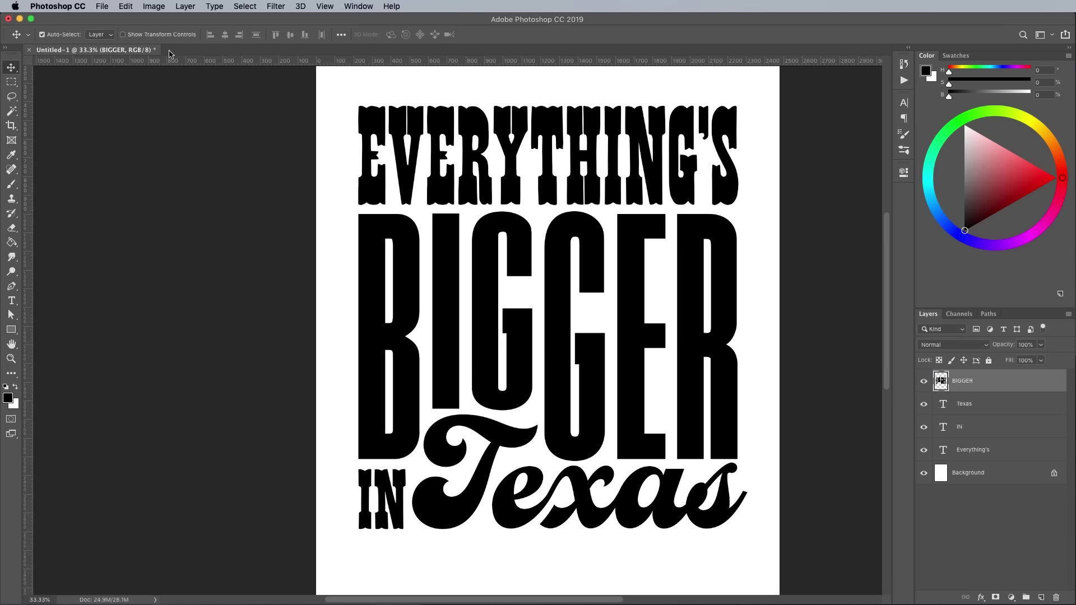
left_click(1010, 474)
left_click(125, 6)
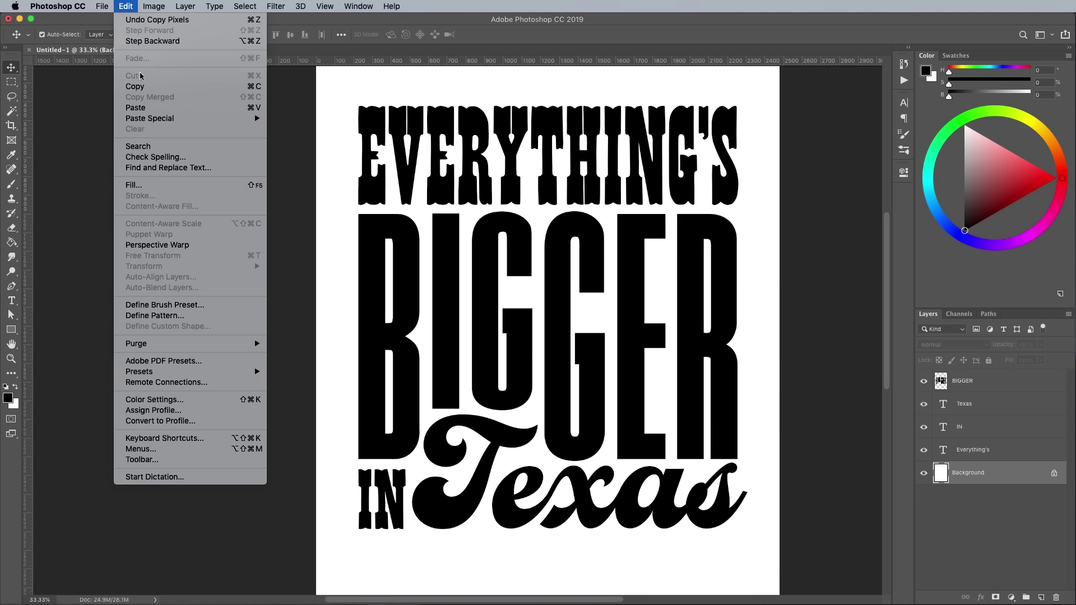
left_click(150, 108)
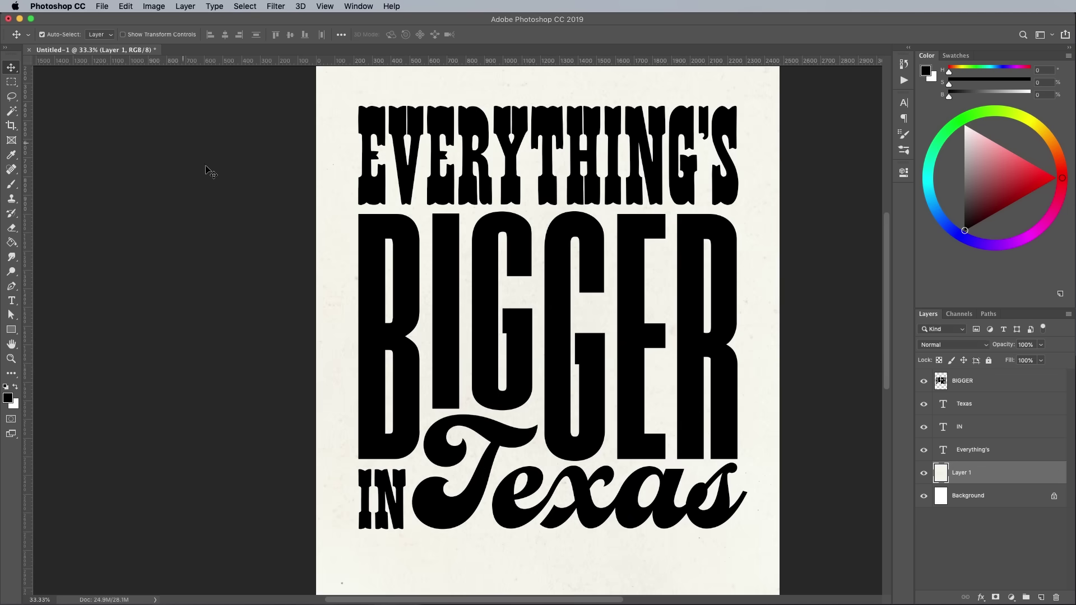
- Rotate the pasted paper texture 90° and scale it down to just cover the whole poster, then apply the transform
key("super+minus")
key("super+minus")
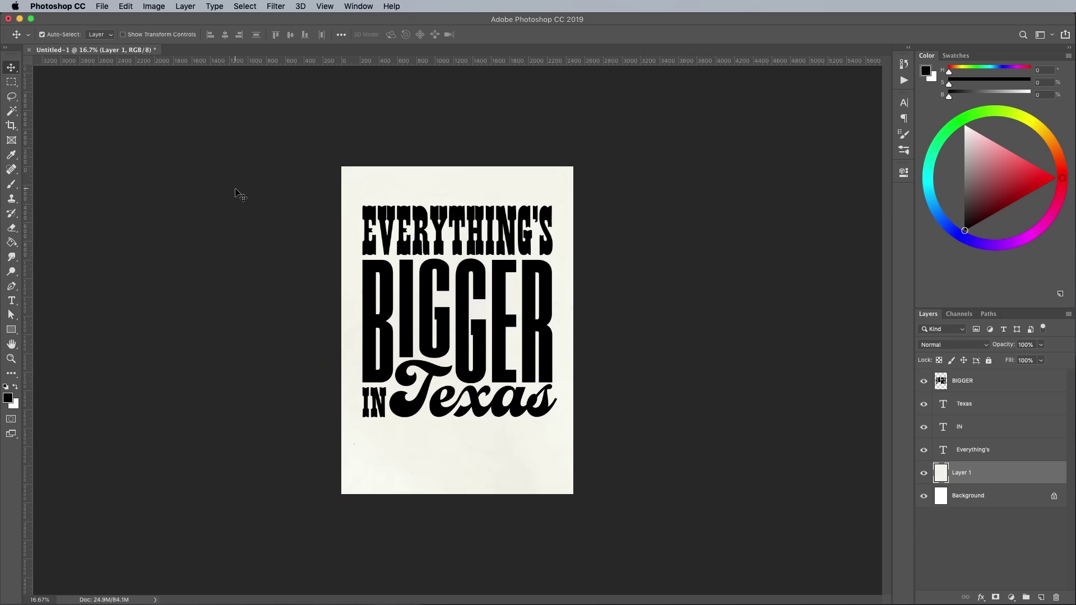
key("super+t")
left_click_drag(777, 212, 657, 448)
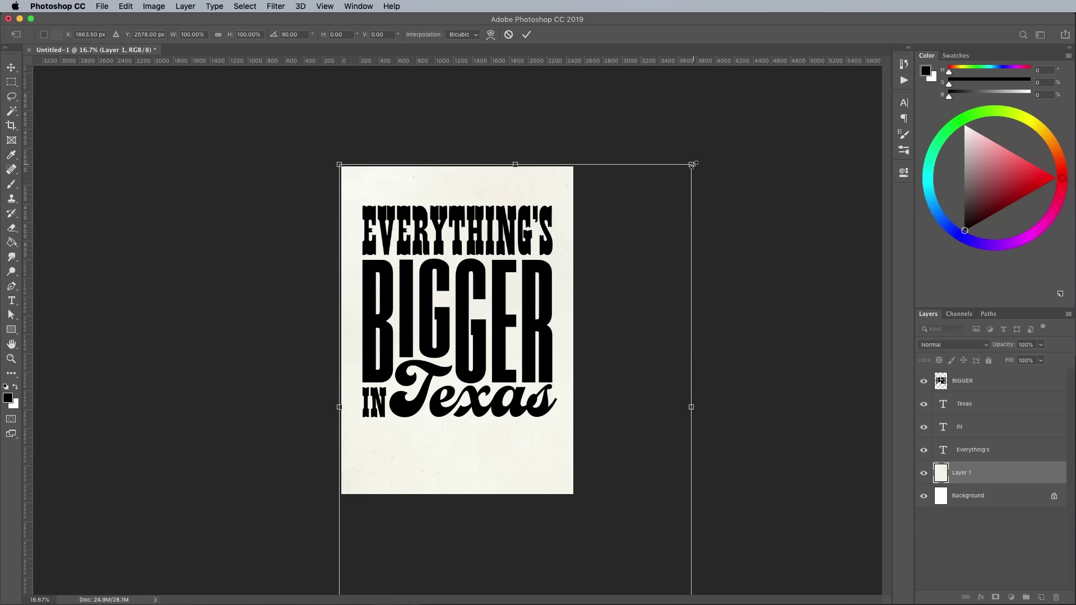
left_click_drag(693, 164, 575, 166)
mouse_move(457, 165)
left_mouse_down()
mouse_move(449, 115)
mouse_move(447, 168)
left_mouse_up()
left_click_drag(456, 584, 456, 497)
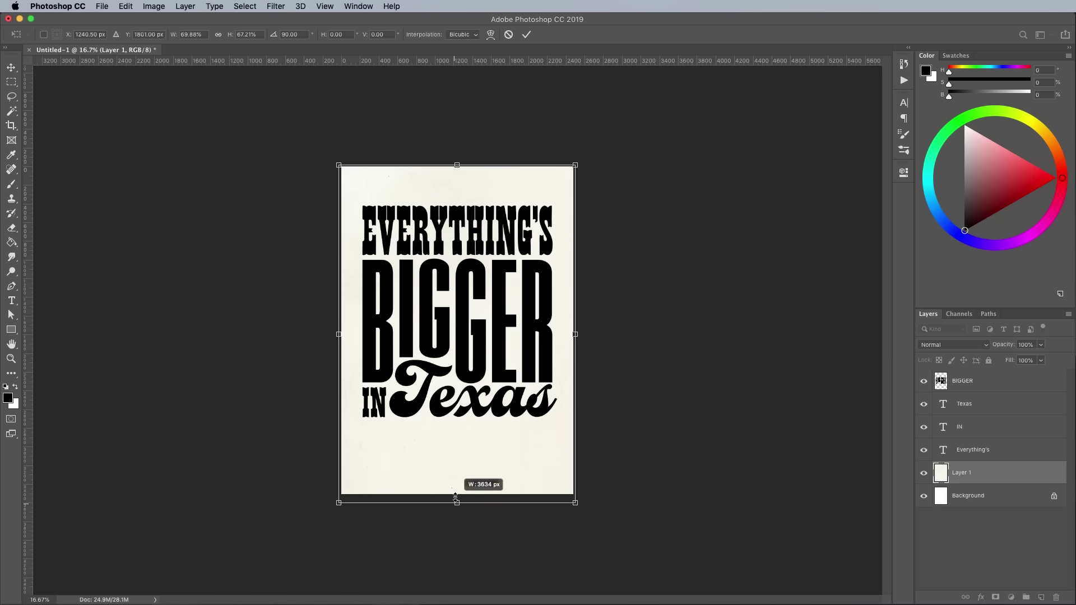
key("Return")
key("super+equal")
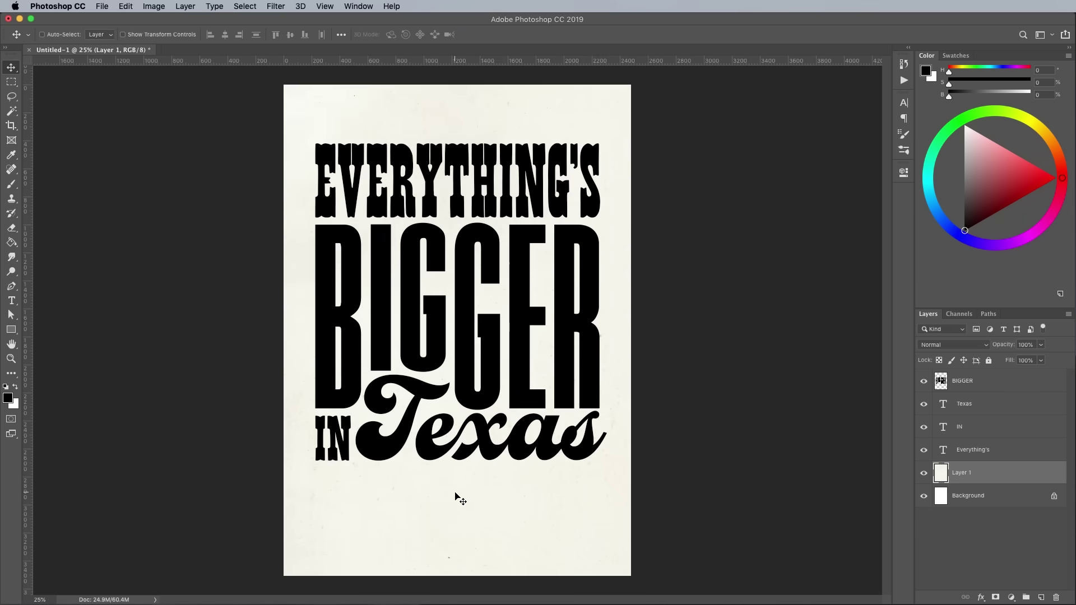
- Merge the Everything's, IN, Texas and BIGGER layers into a single lettering layer
left_click(1005, 451)
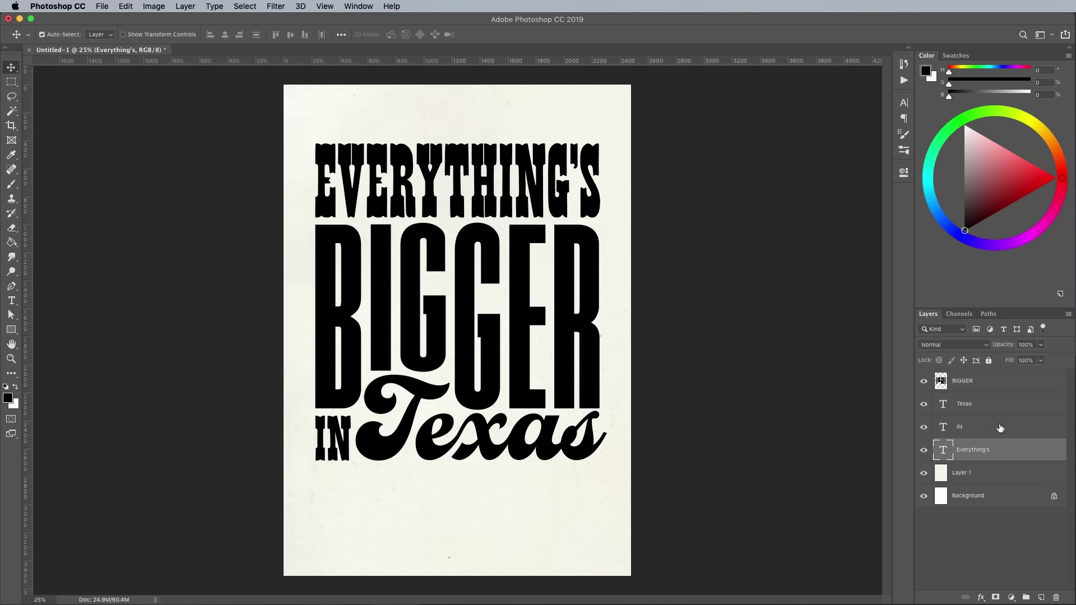
left_click(997, 385, "shift")
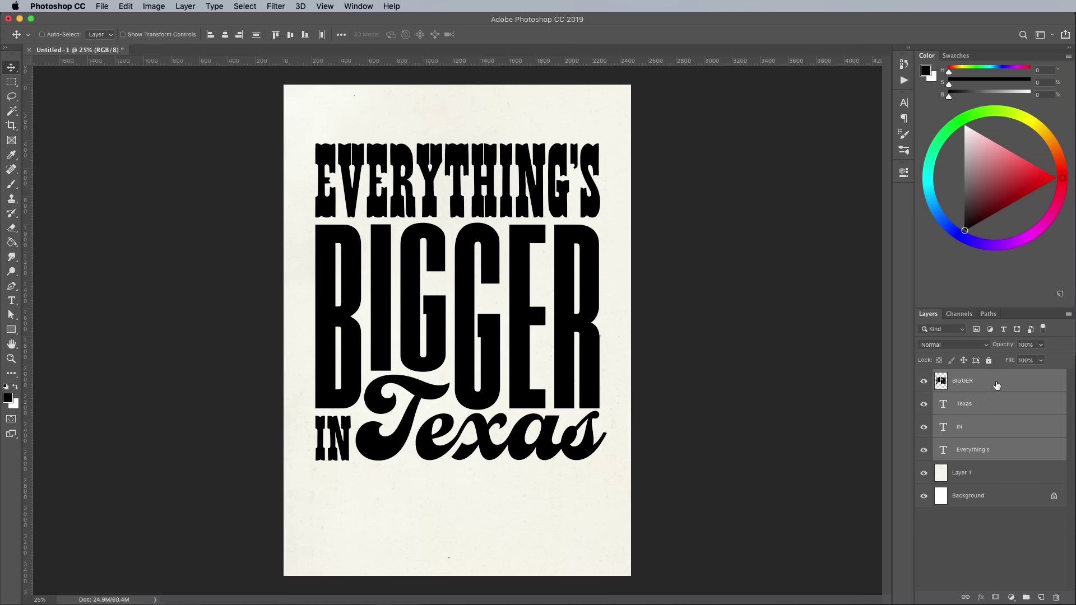
key("super+e")
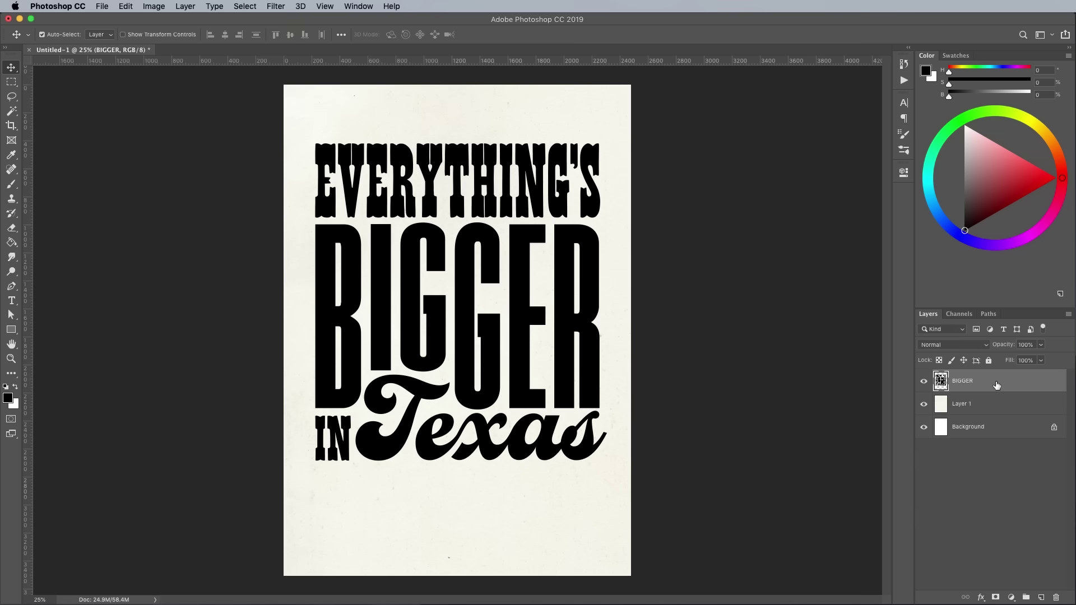
- Move the merged lettering down 190 px to Y 1742 px using Free Transform and apply it
key("super+t")
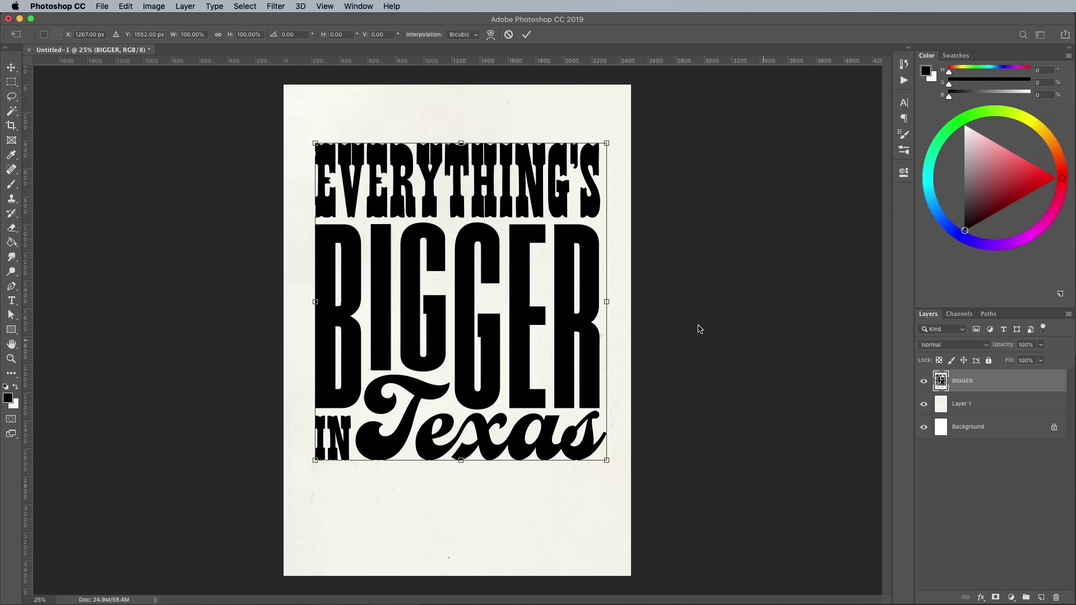
key("shift+Down")
key("shift+Down")
key("shift+Down")
key("shift+Down")
key("shift+Down")
key("shift+Down")
key("shift+Down")
key("shift+Down")
key("shift+Down")
key("shift+Down")
key("shift+Down")
key("shift+Down")
key("shift+Down")
key("shift+Down")
key("shift+Down")
key("shift+Down")
key("shift+Down")
key("shift+Down")
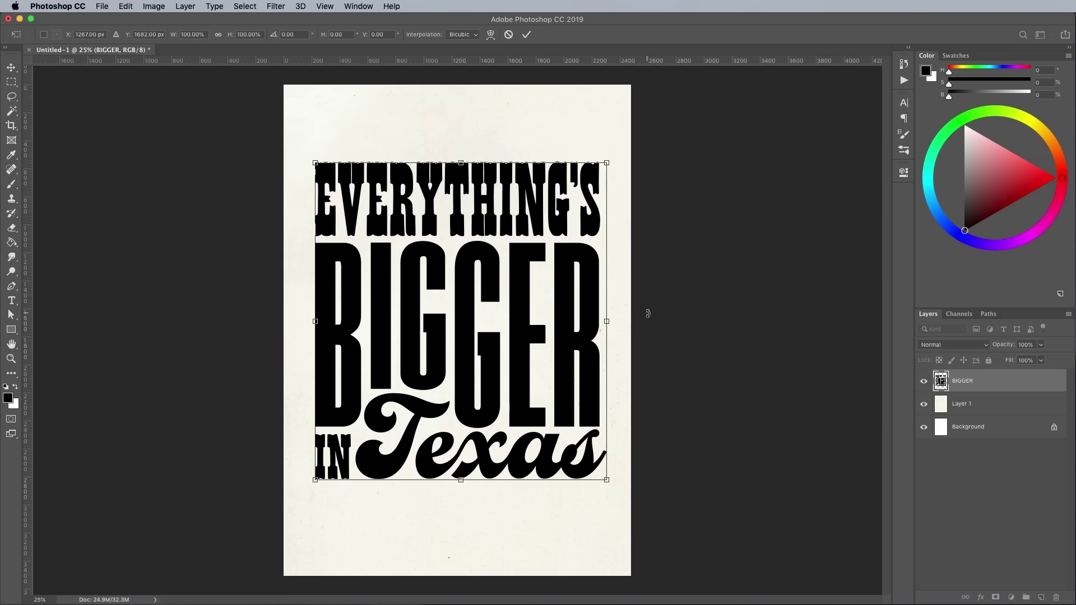
key("shift+Down")
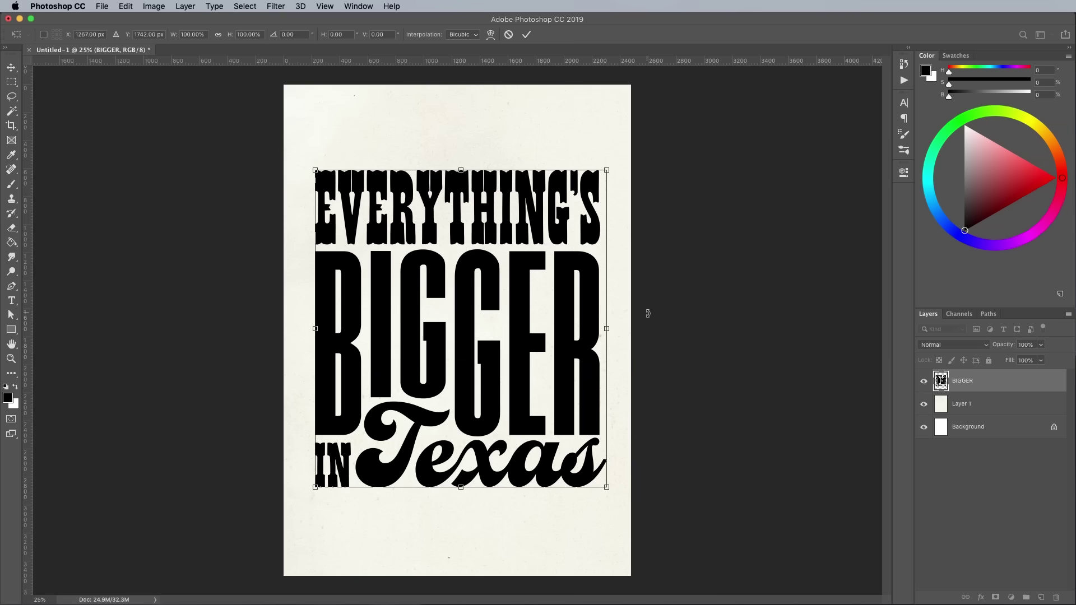
key("Return")
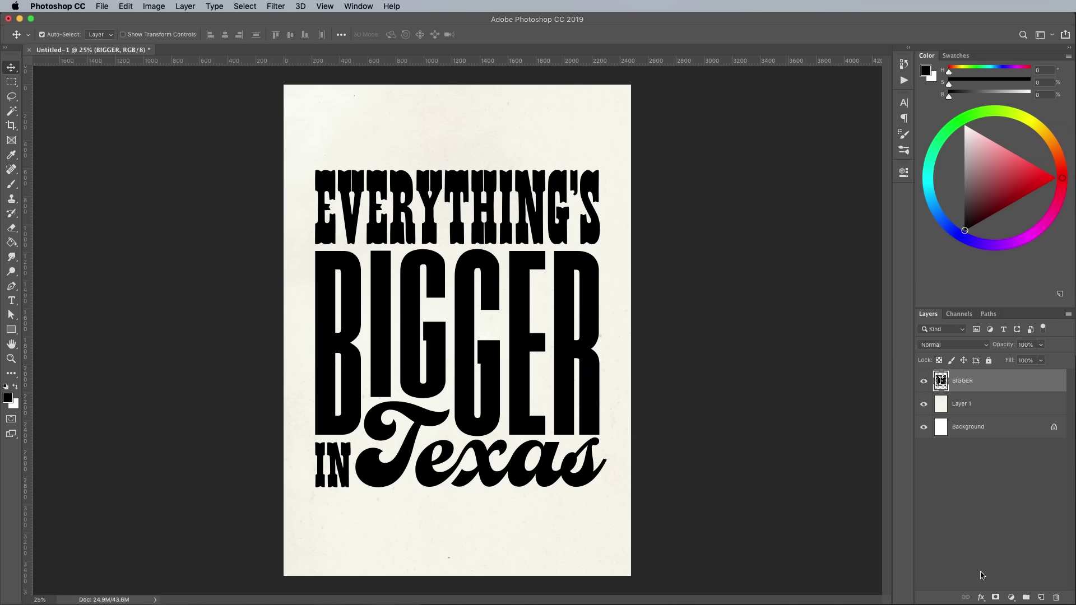
- Add a solid color fill layer above the lettering with CMYK values 100, 20, 0, 0
left_click(1011, 597)
left_click(1026, 330)
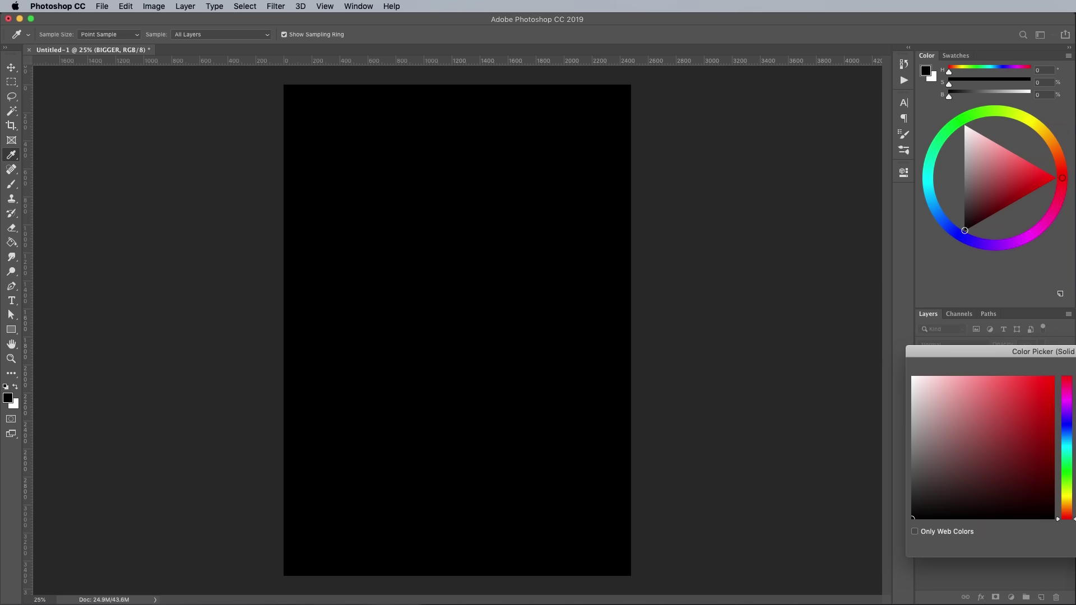
left_click_drag(986, 346, 652, 259)
left_click(847, 415)
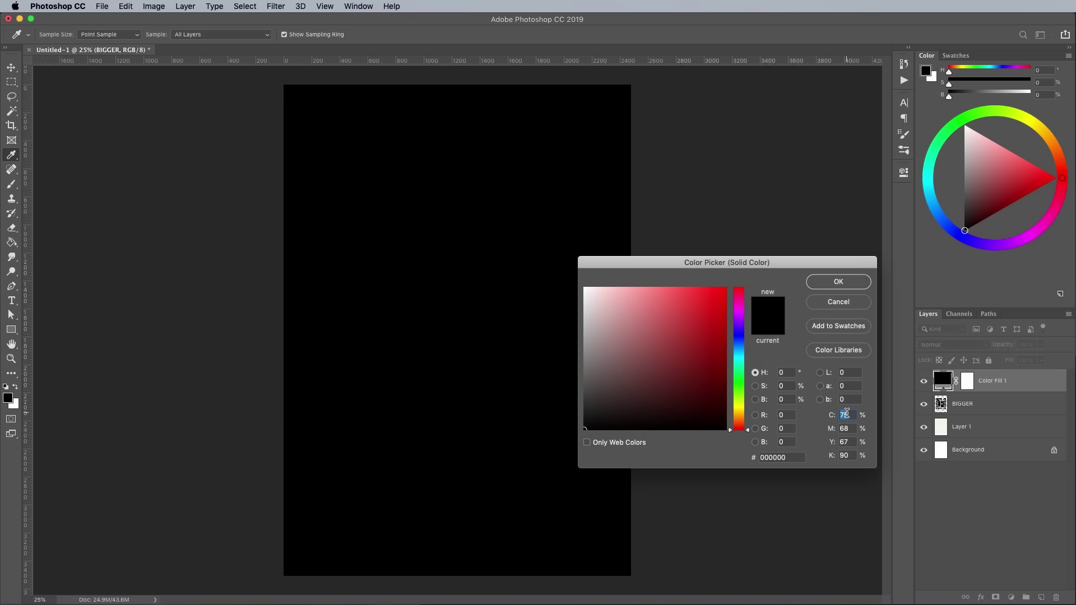
type("100")
key("Tab")
type("20")
key("Tab")
type("0")
key("Tab")
type("0")
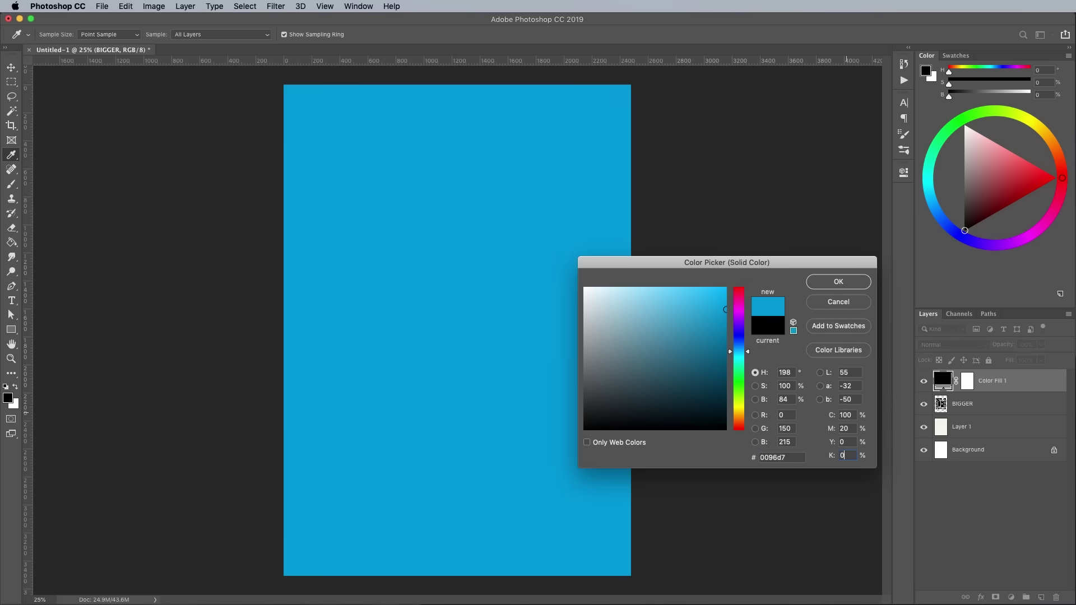
key("Return")
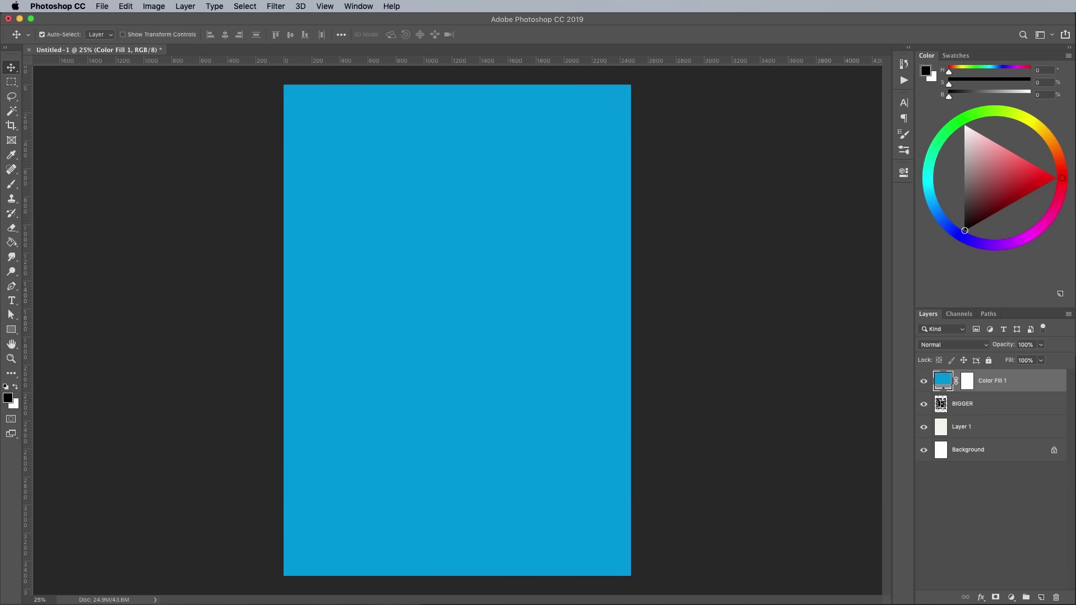
- Clip the blue fill to the lettering and merge the two layers into one
key("super+alt+g")
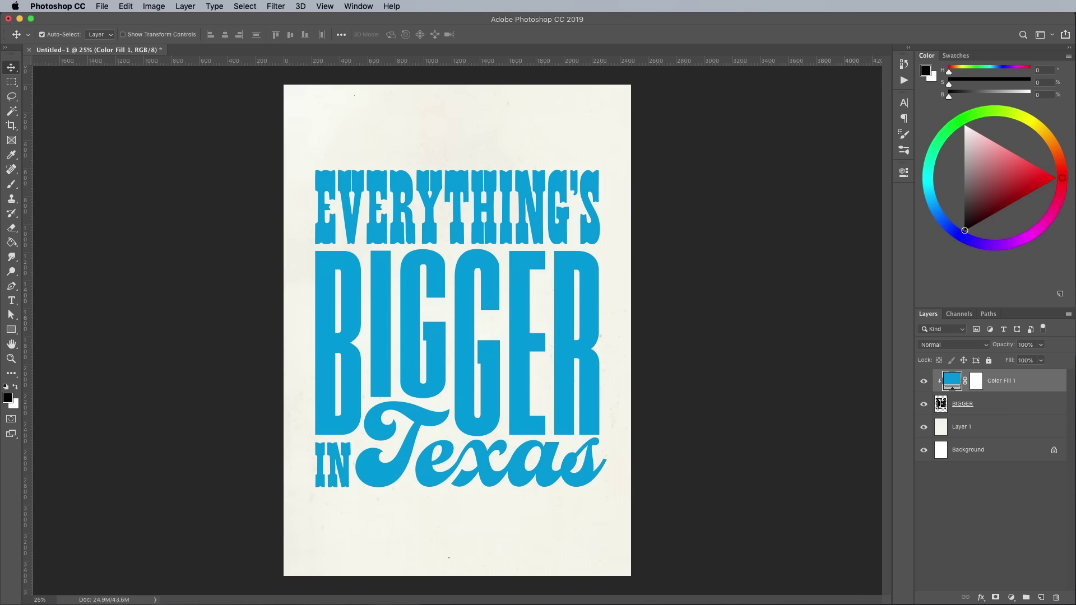
left_click(987, 403, "shift")
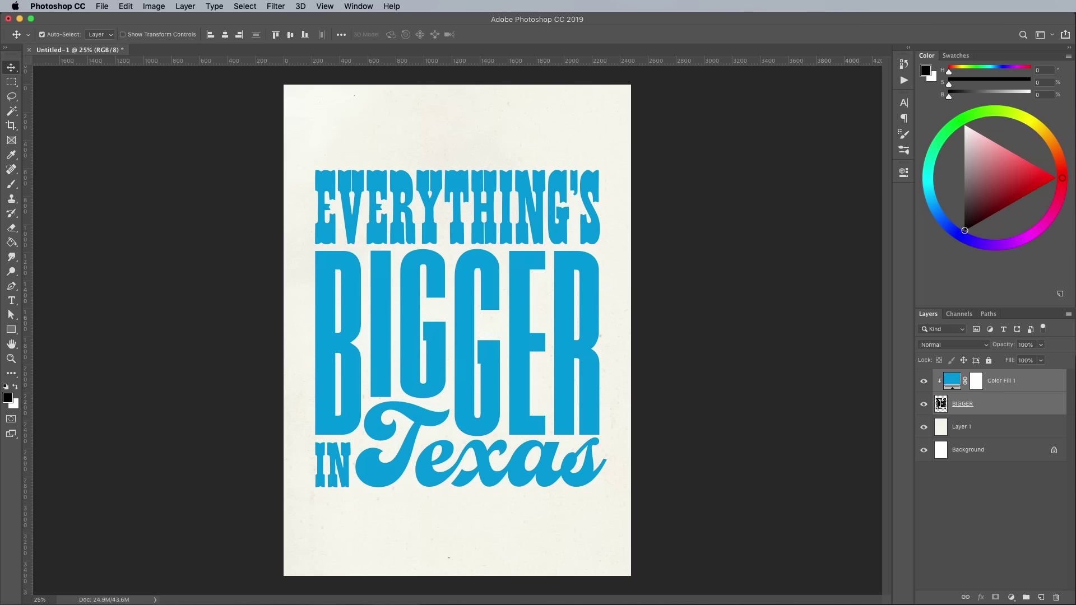
key("super")
key("super+e")
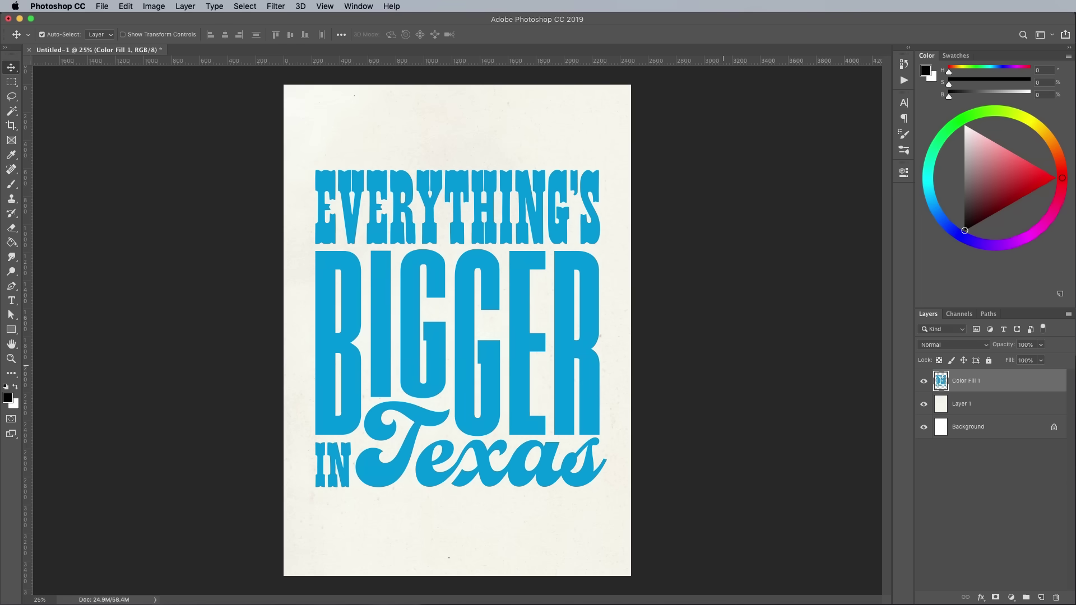
- Round the corners of the blue lettering with a Median filter at a radius of 5 pixels
key("super+equal")
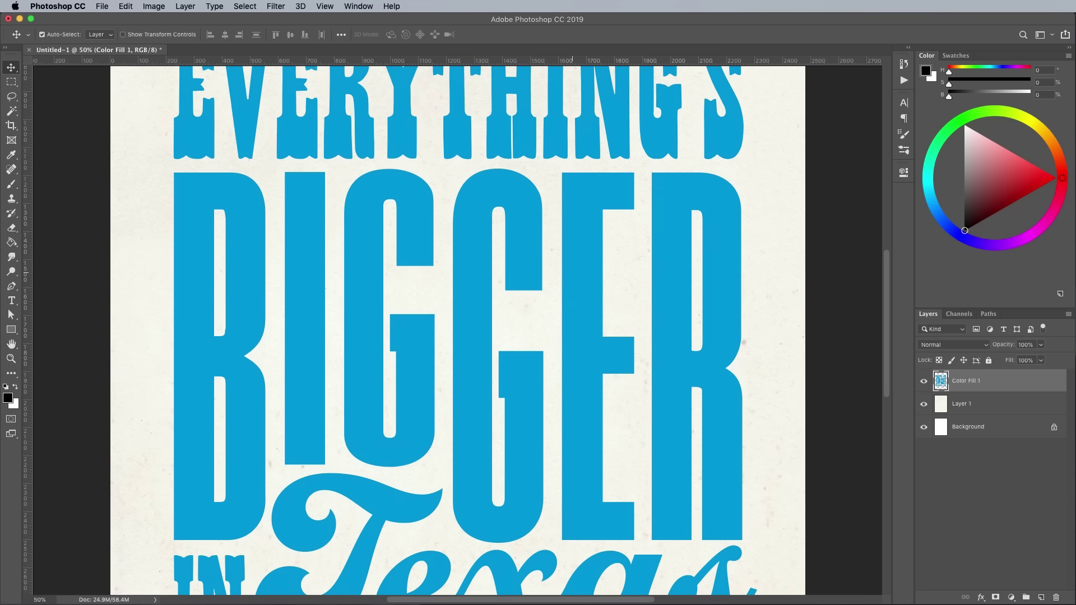
left_click(274, 5)
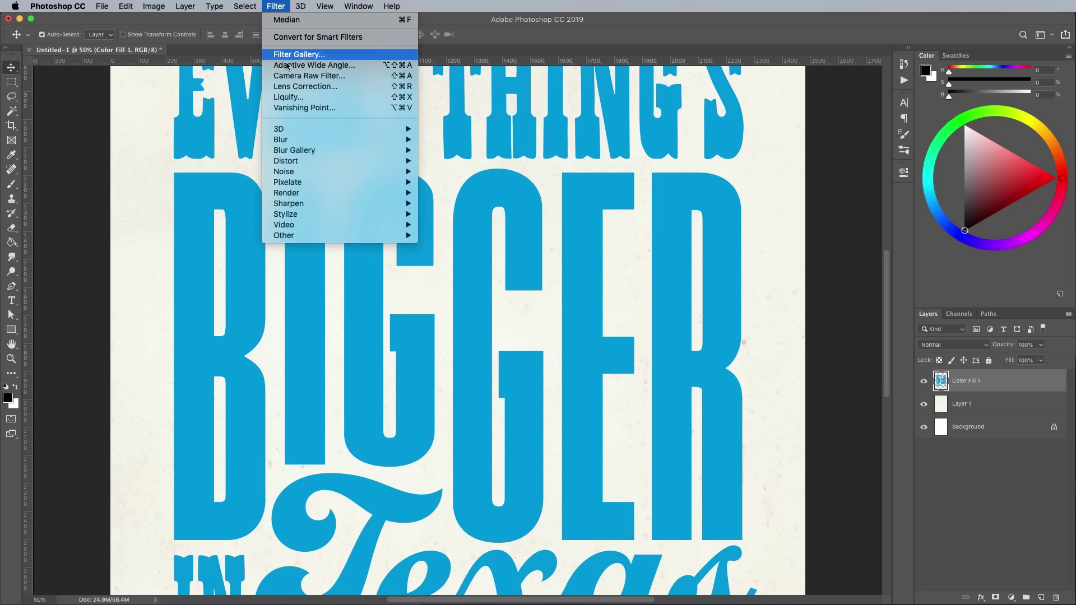
mouse_move(333, 171)
left_click(446, 203)
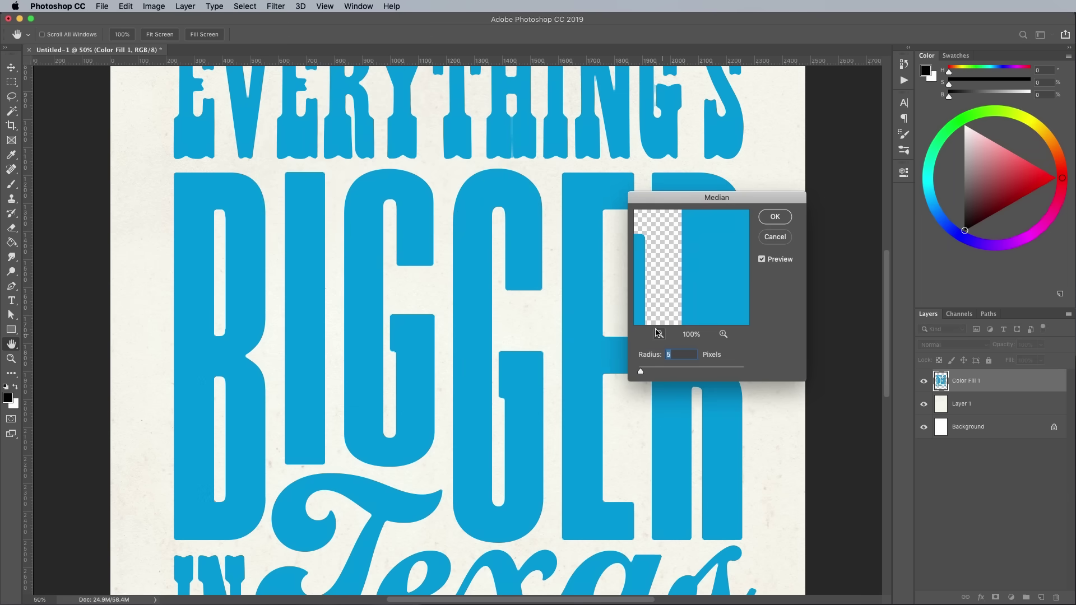
scroll(520, 244, "up", 3)
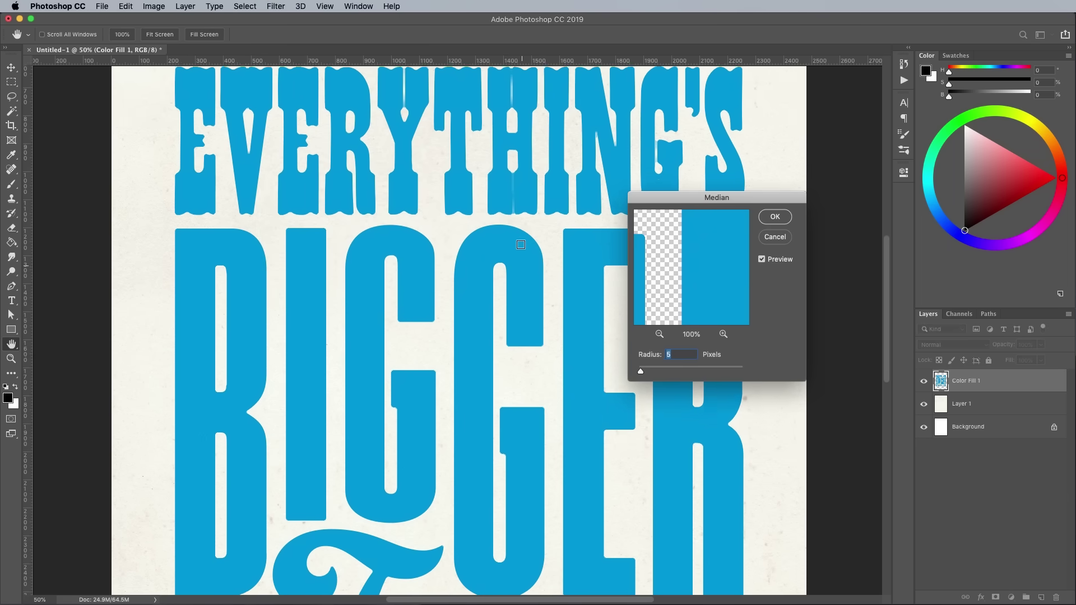
scroll(521, 245, "down", 12)
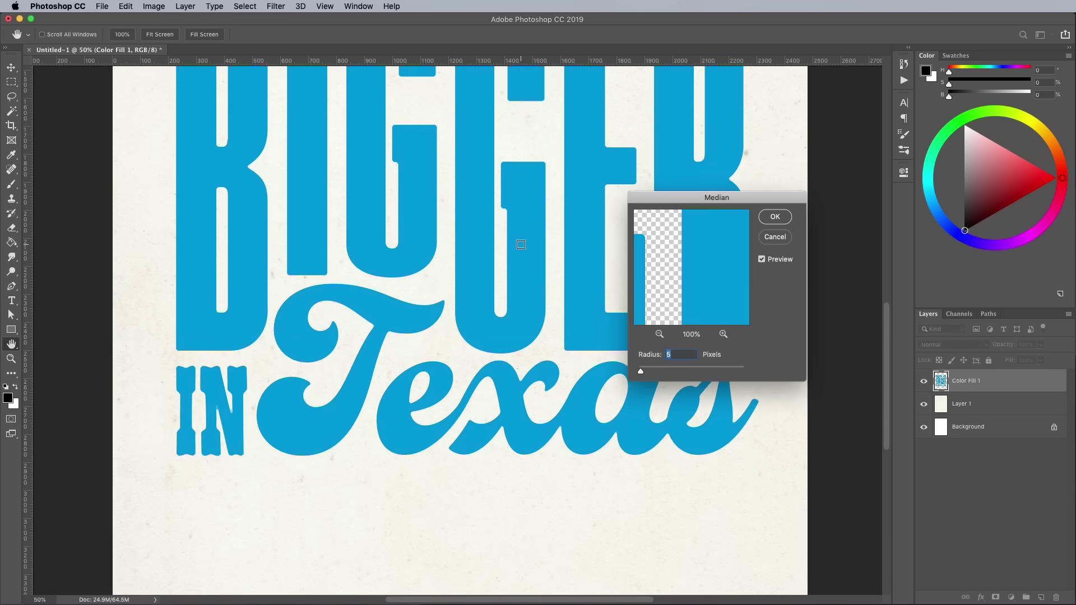
left_click(773, 217)
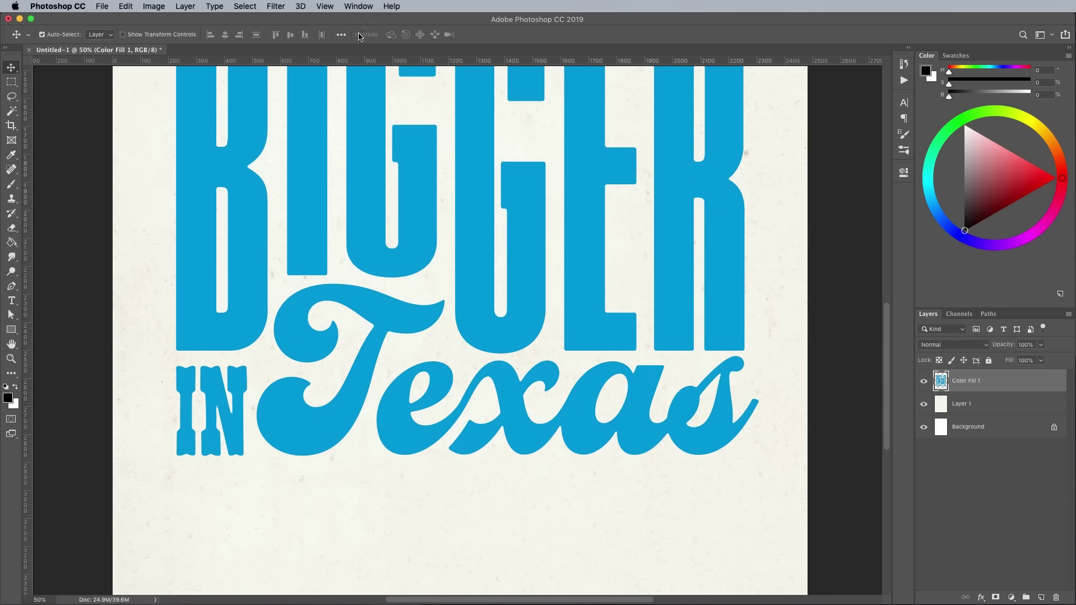
- Roughen the lettering's edges with a Ripple distortion of 9% amount and Large size
left_click(275, 6)
mouse_move(322, 155)
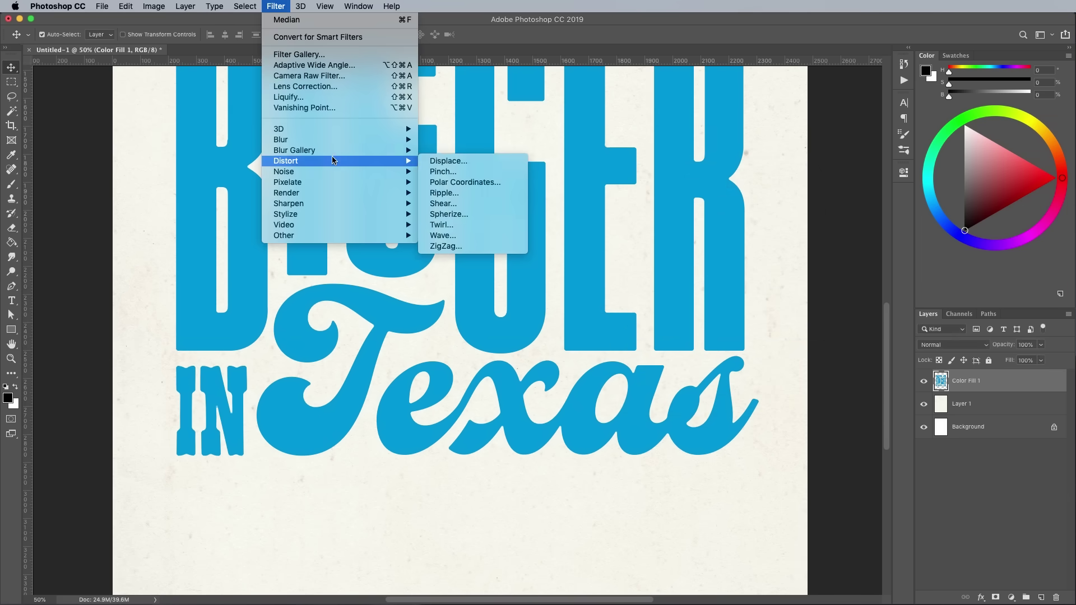
left_click(445, 192)
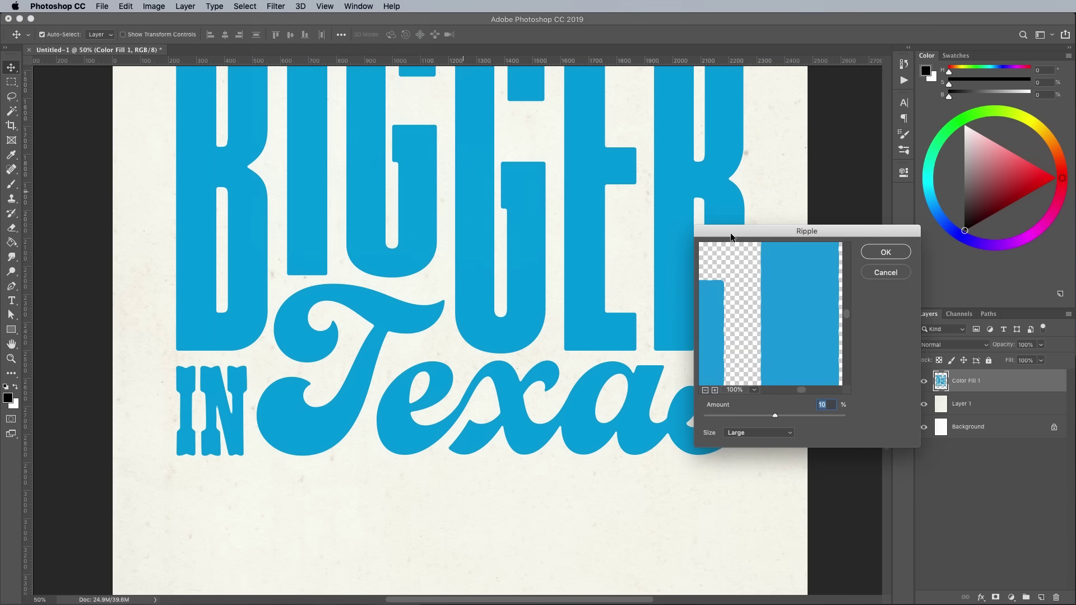
left_click_drag(731, 233, 619, 165)
left_click(657, 365)
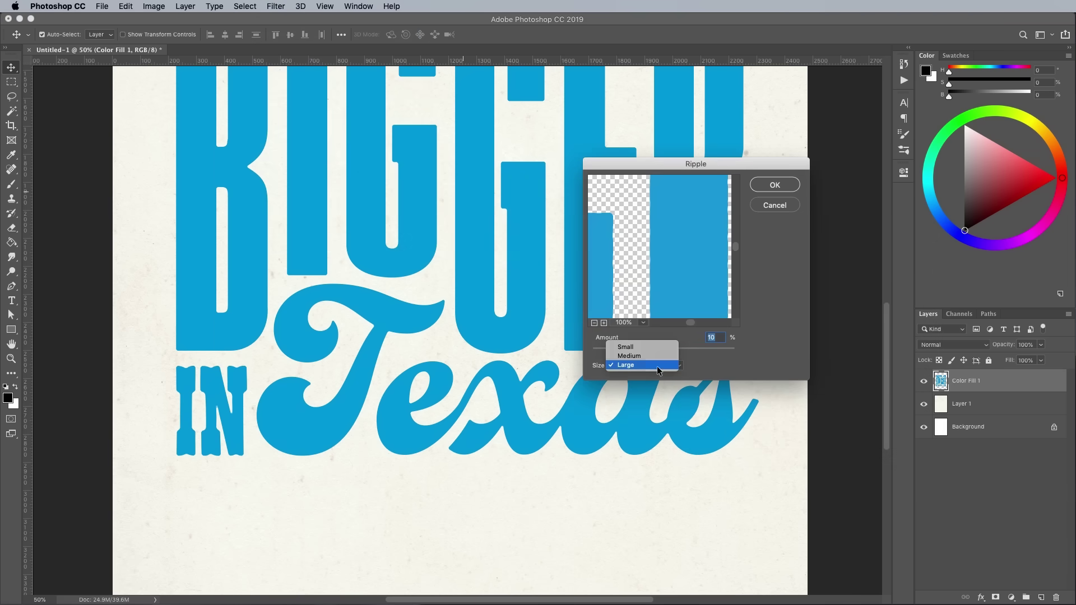
left_click(657, 365)
left_click_drag(662, 347, 664, 345)
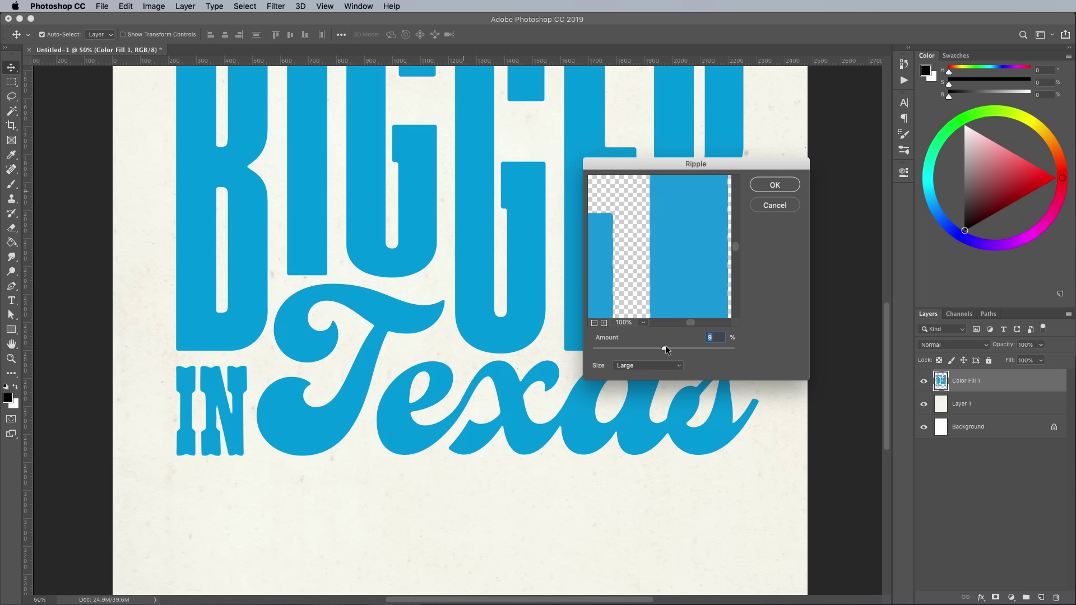
key("Return")
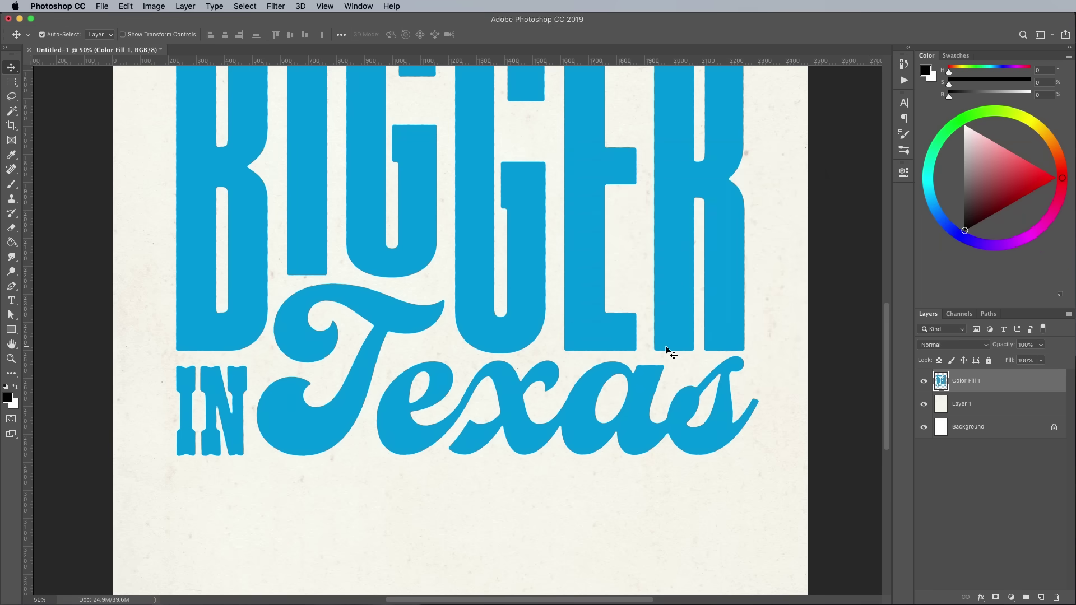
- Check the lettering's rippled edges up close and set its layer's blend mode to Multiply
key("super+equal")
key("super+equal")
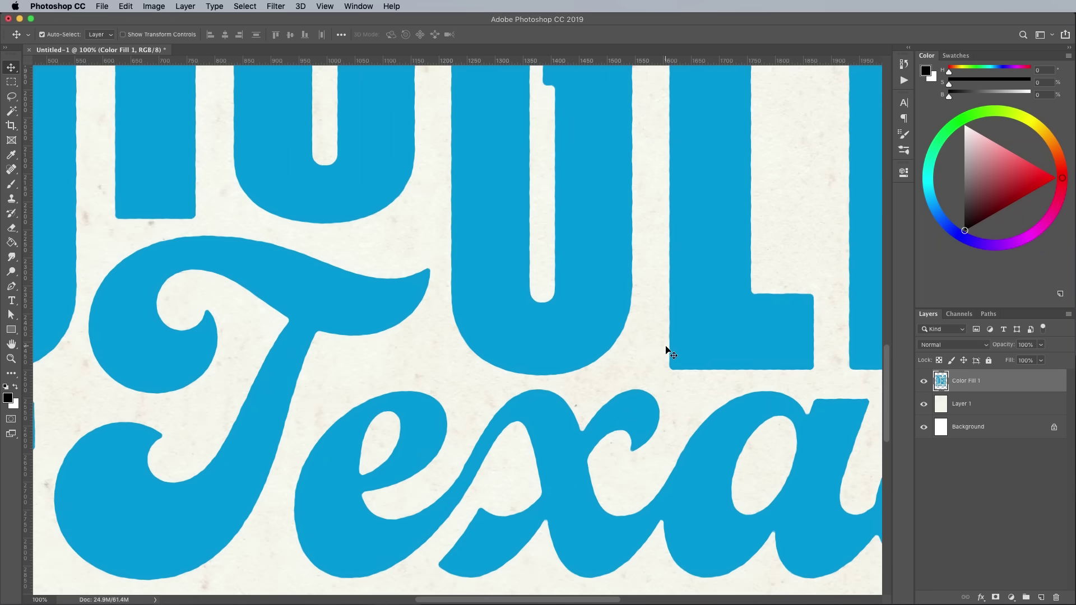
scroll(546, 310, "left", 5)
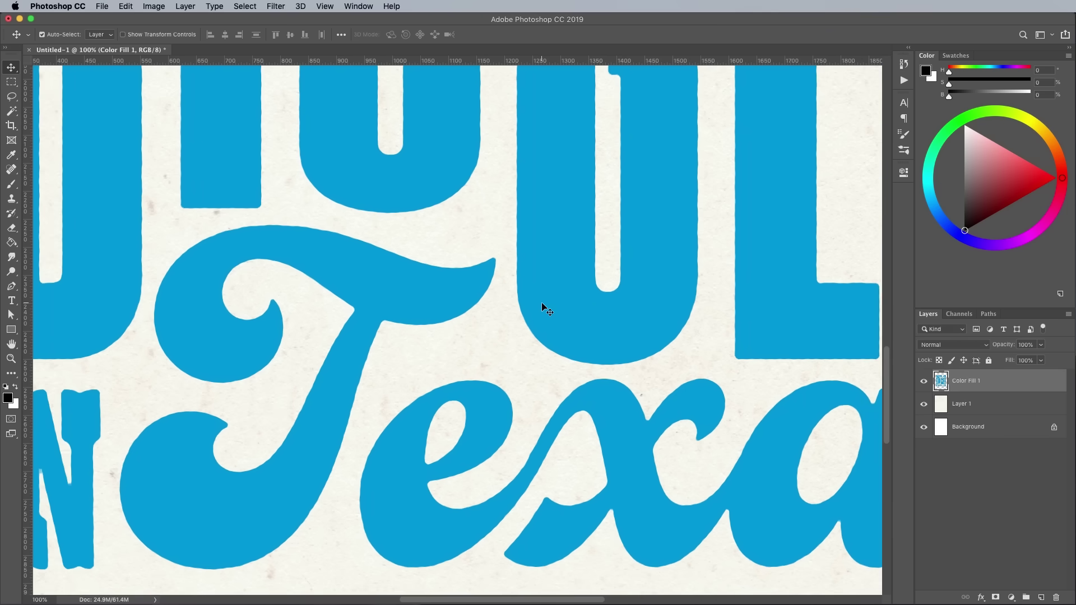
key("super+minus")
key("super+minus")
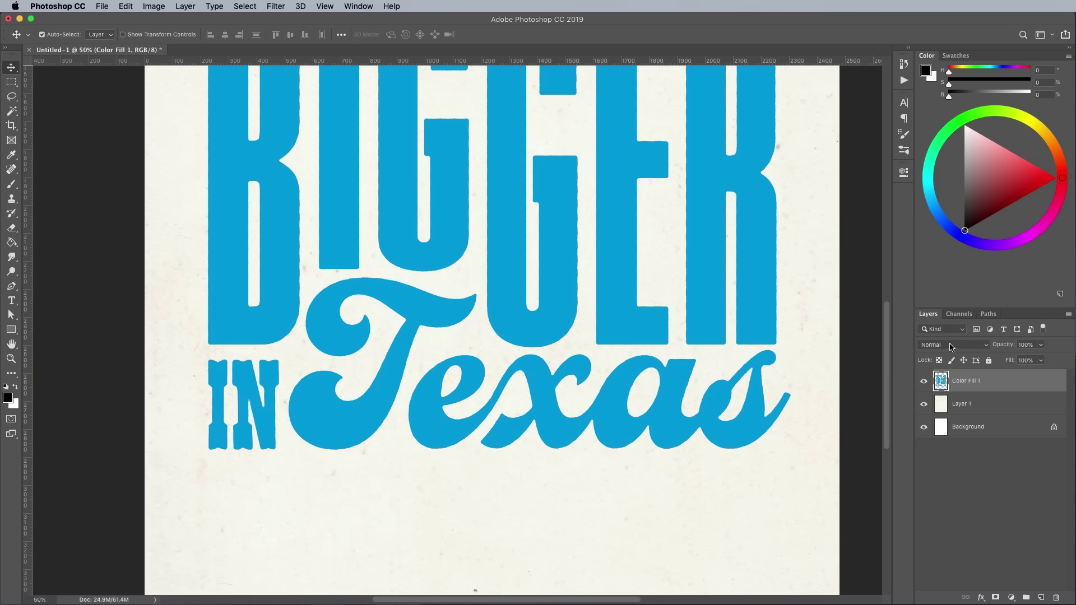
left_click(950, 346)
key("Escape")
key("shift+alt+m")
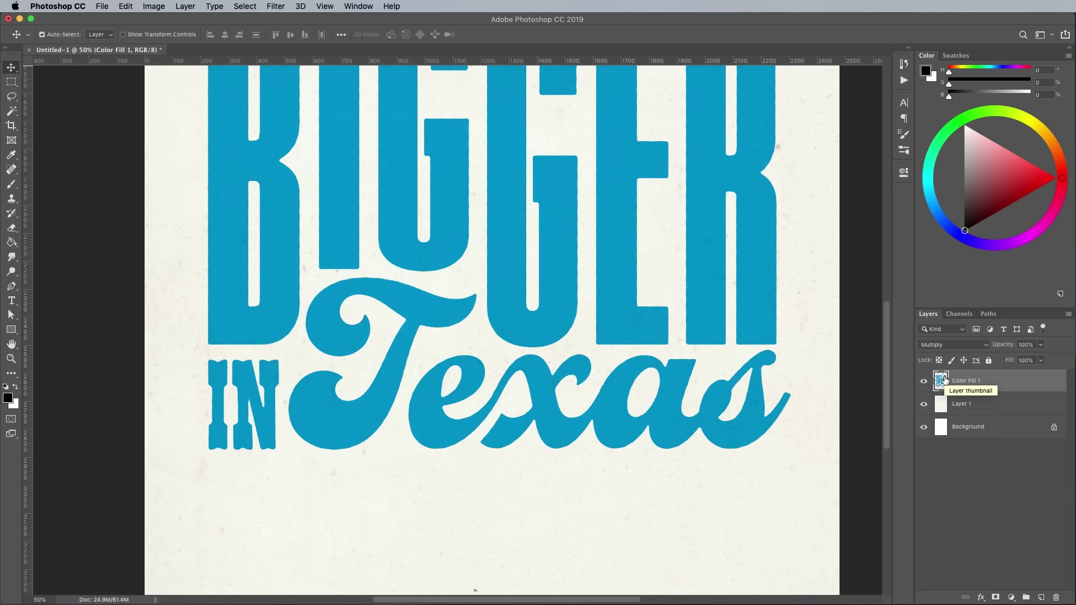
- Add a black inner glow to the blue lettering in Soft Light mode, with 25% opacity and a size of 50 px
double_click(1018, 385)
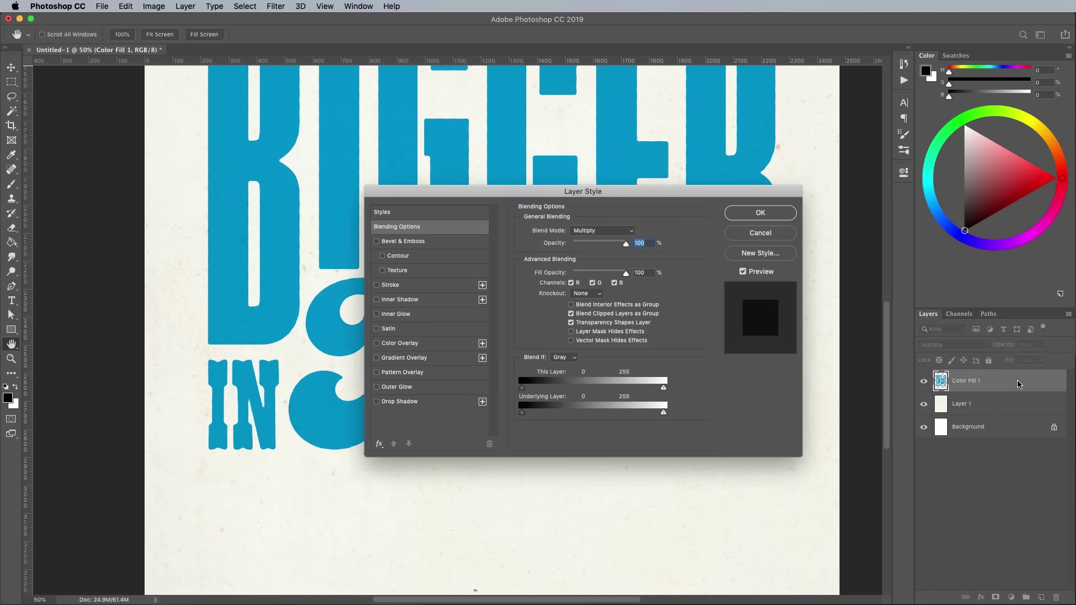
left_click(406, 315)
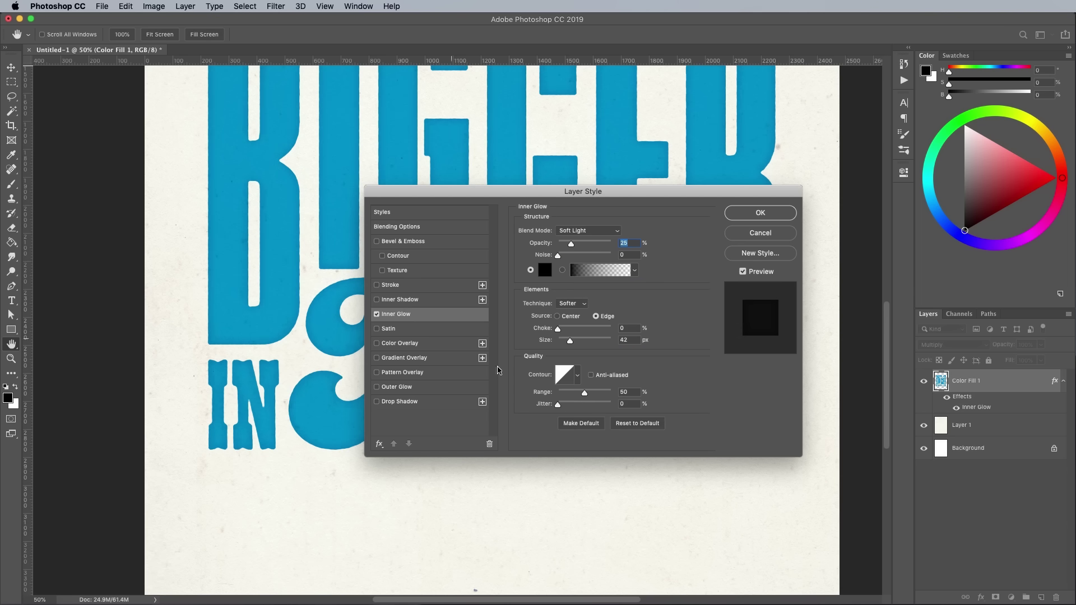
left_click(637, 425)
double_click(624, 341)
type("50")
left_click(744, 213)
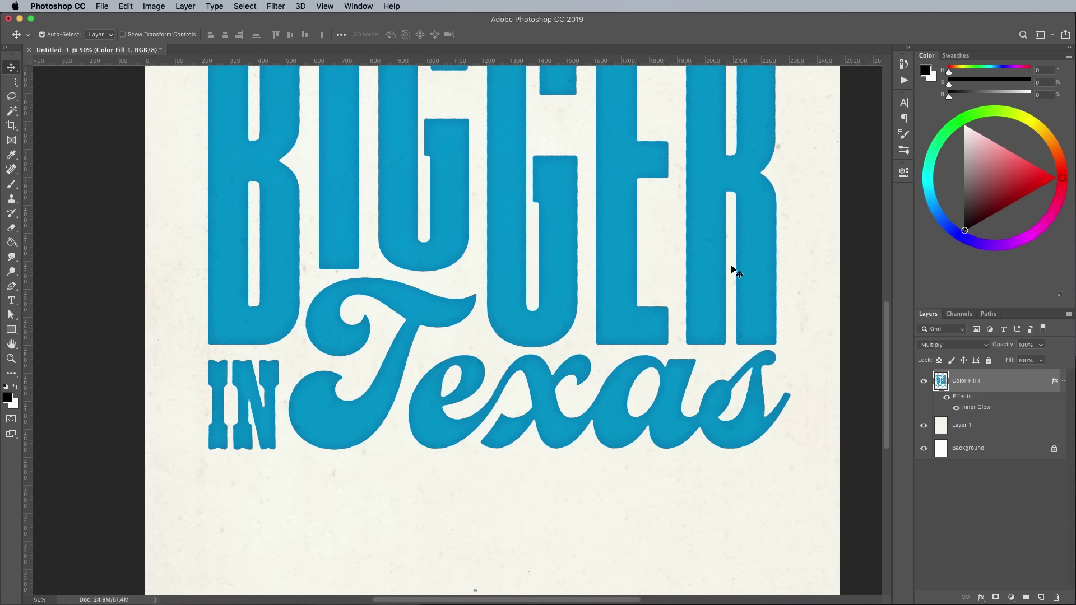
scroll(732, 268, "up", 8)
scroll(731, 269, "up", 4)
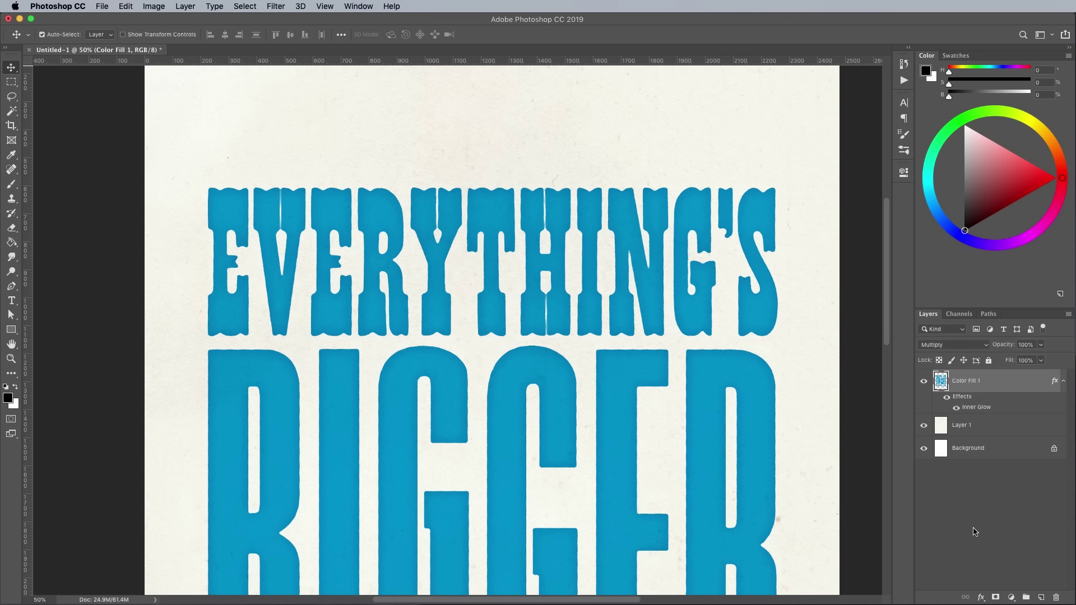
- Add a mask to the lettering layer and copy the entire Photocopy Texture 1.jpg image from the Photocopy-Textures folder
left_click(995, 597)
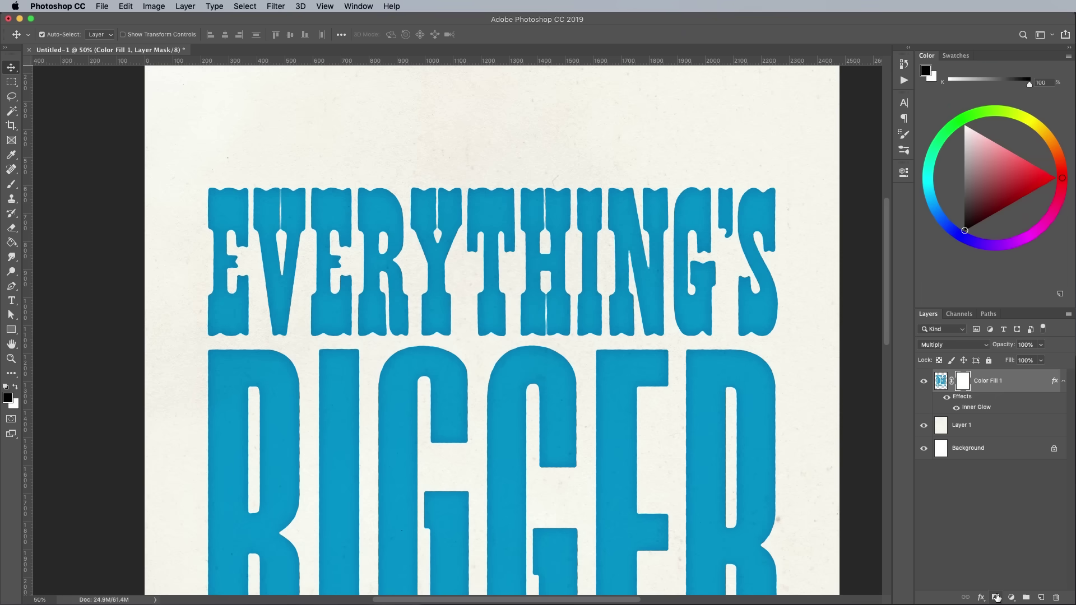
key("F11")
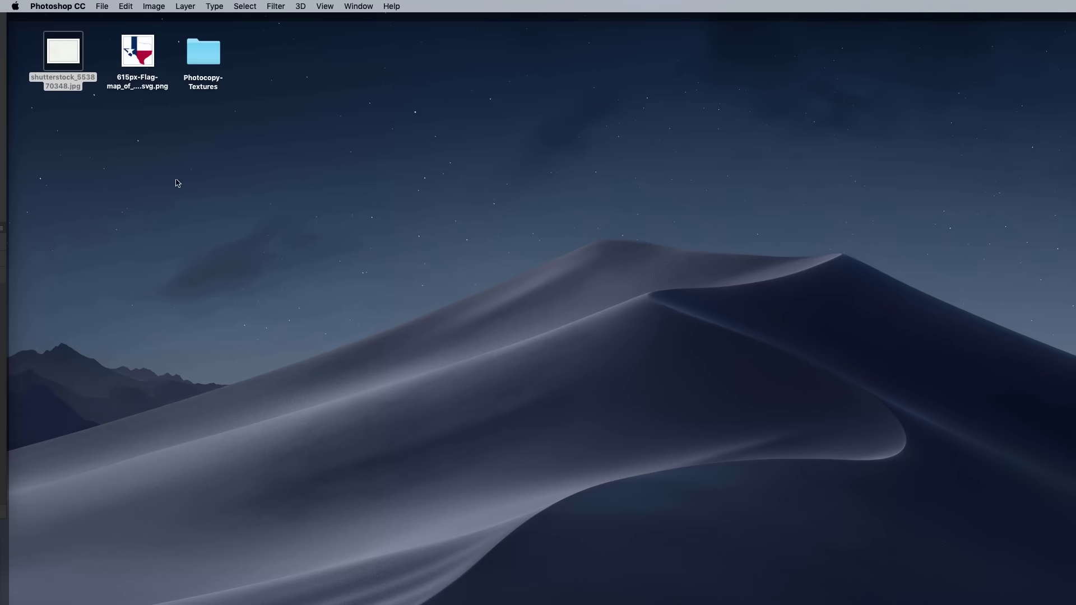
double_click(204, 56)
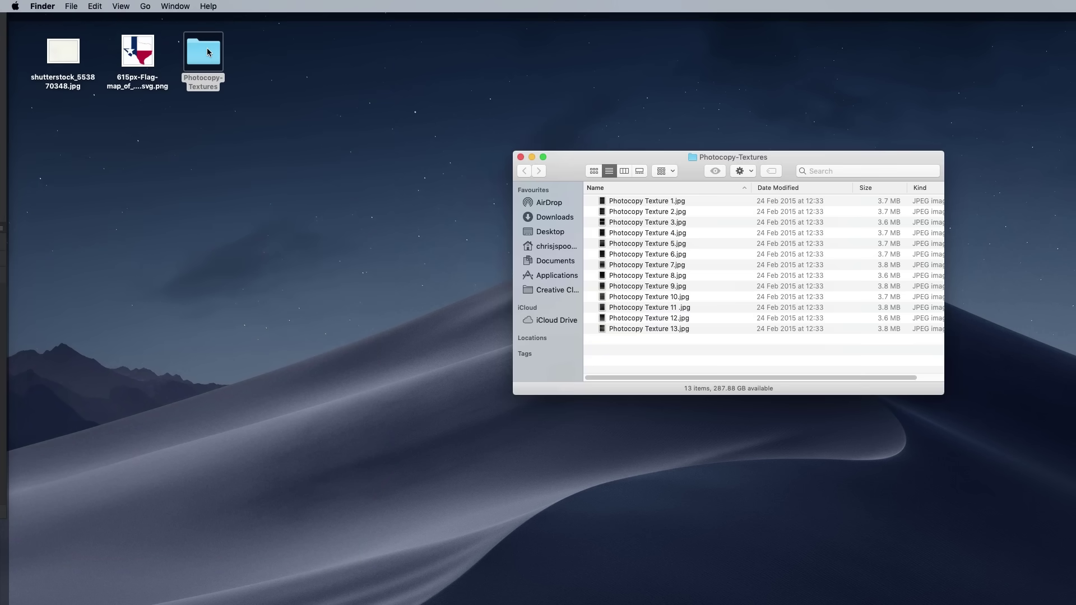
key("super+Tab")
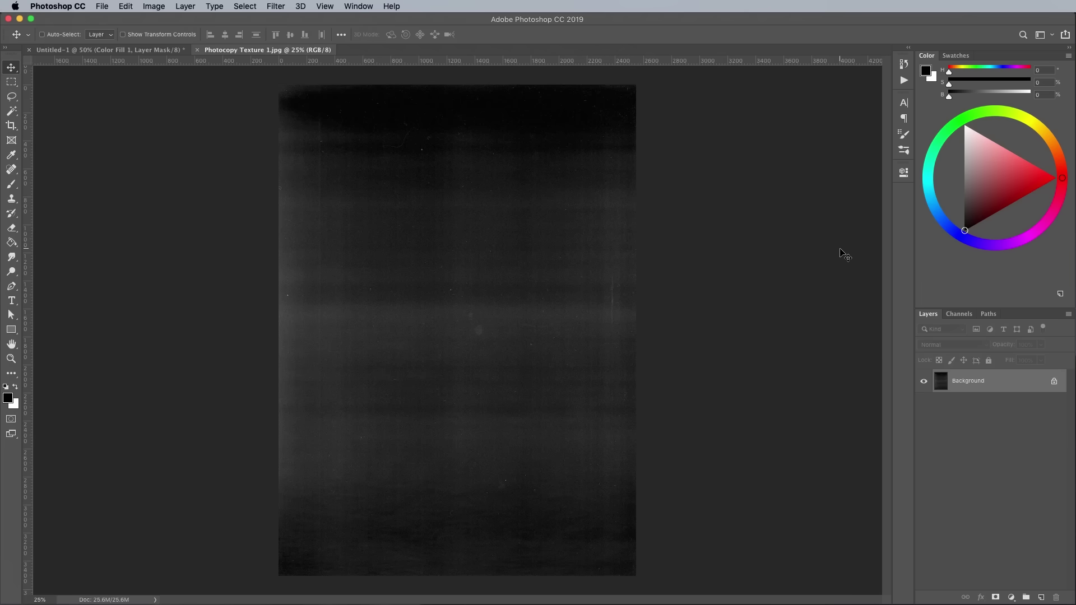
key("super+a")
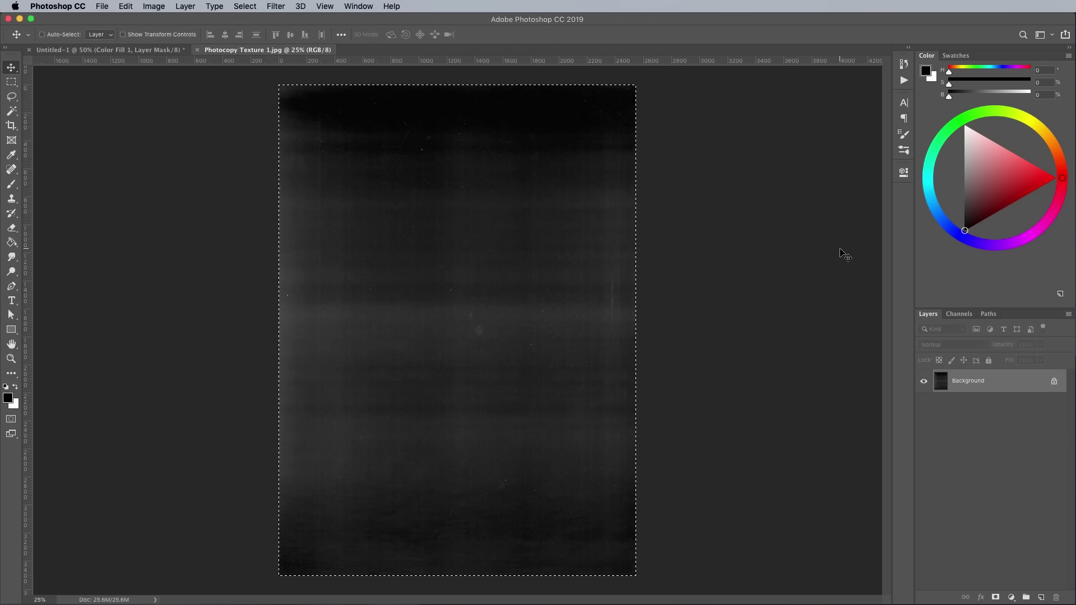
key("super+w")
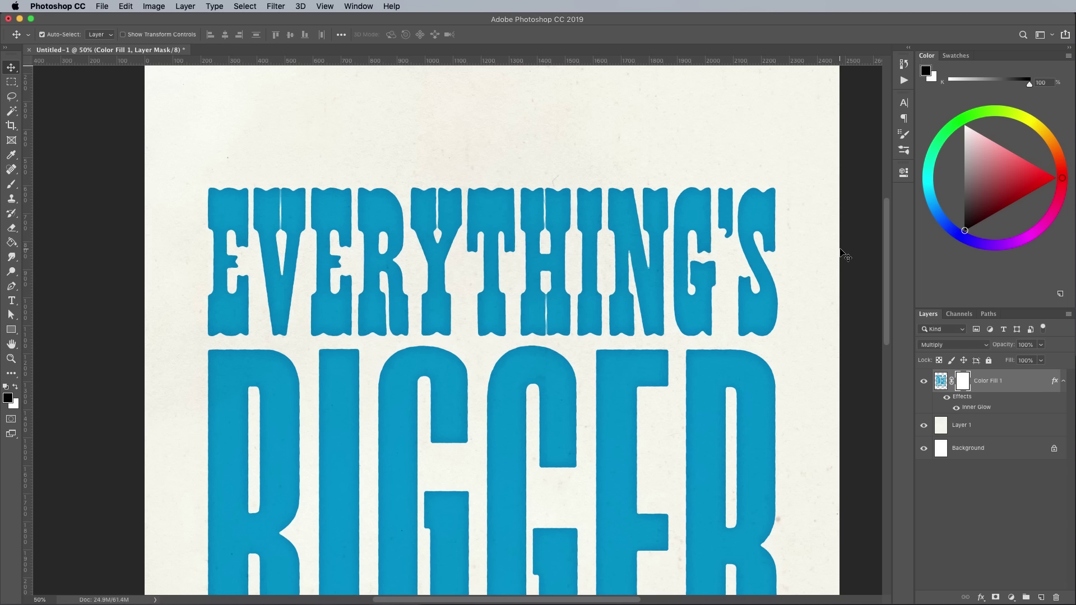
- Paste the copied texture into the lettering's layer mask, deselect, and invert the mask
left_click(964, 382, "alt")
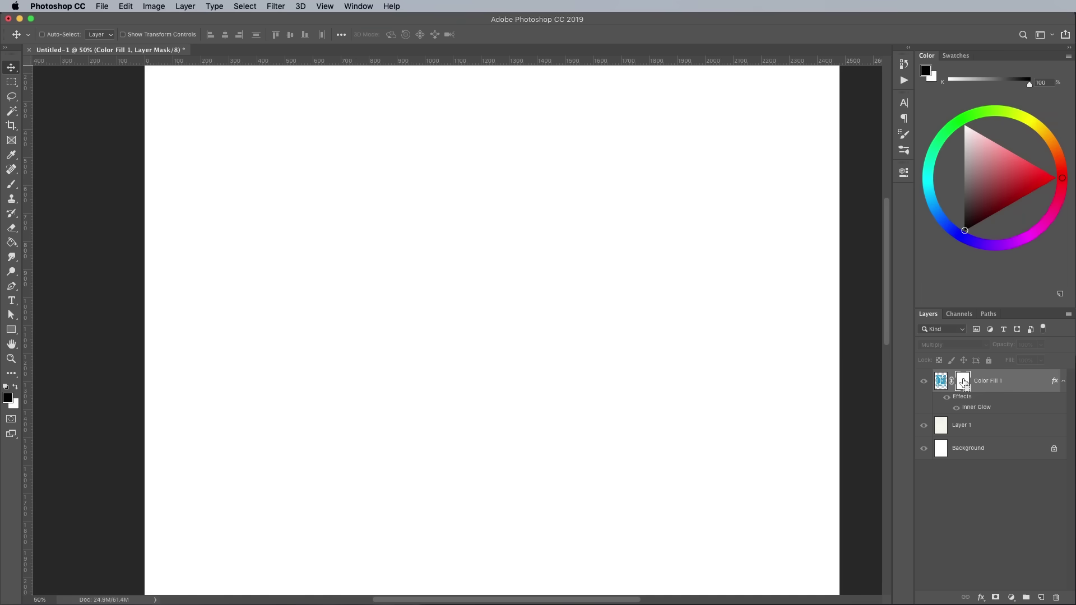
key("super+v")
key("super+minus")
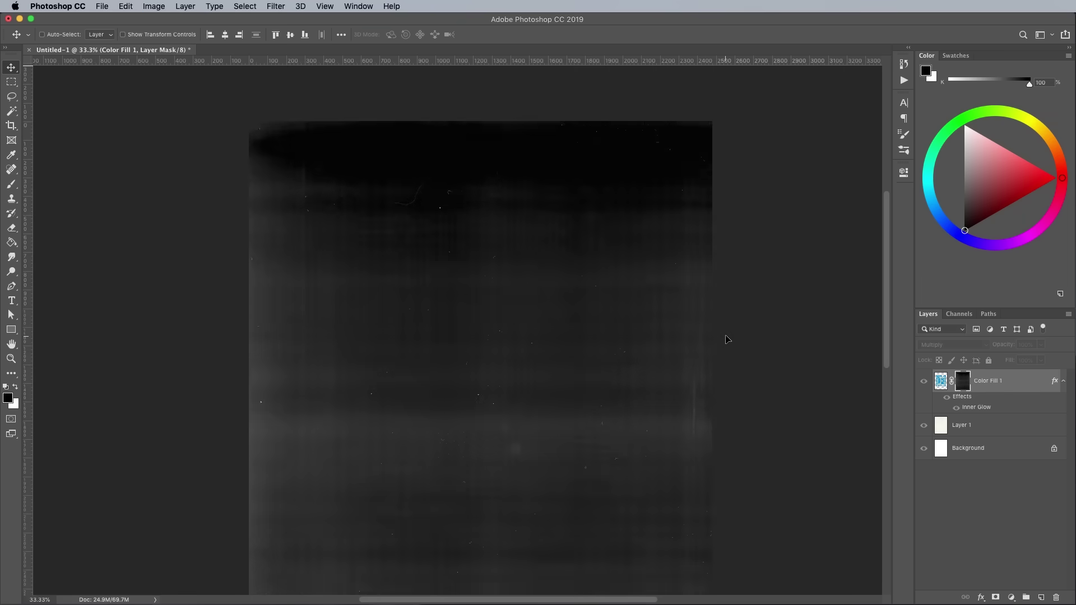
key("super+minus")
key("super+2")
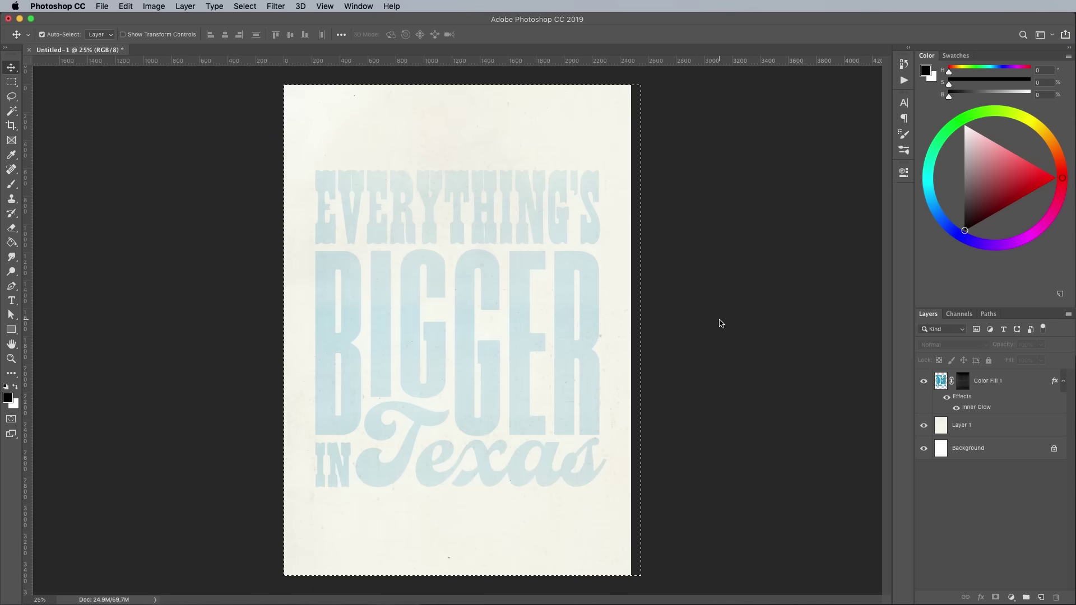
key("super+d")
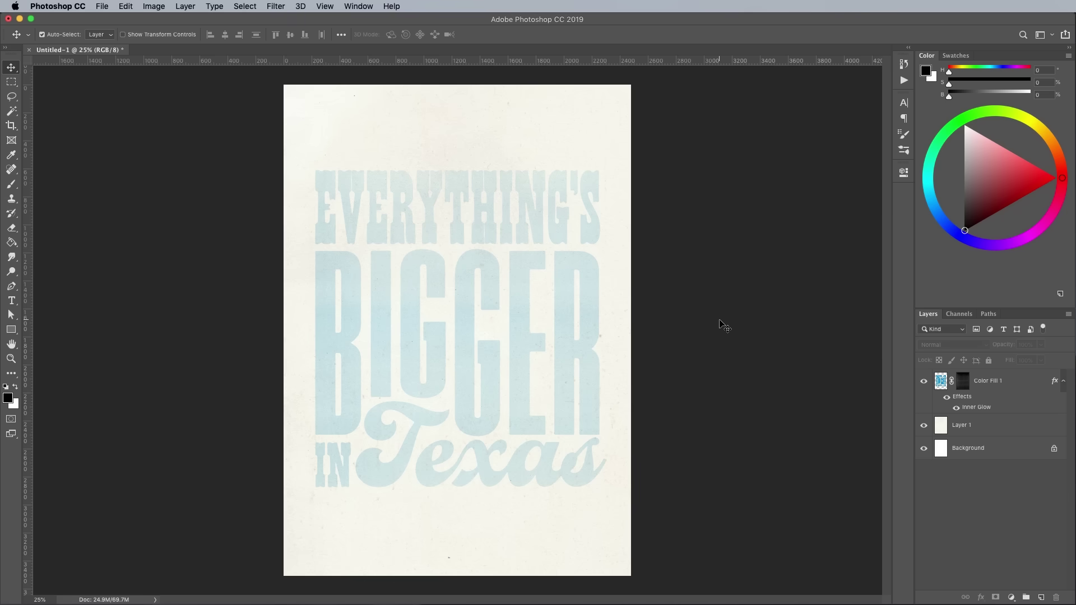
left_click(963, 388)
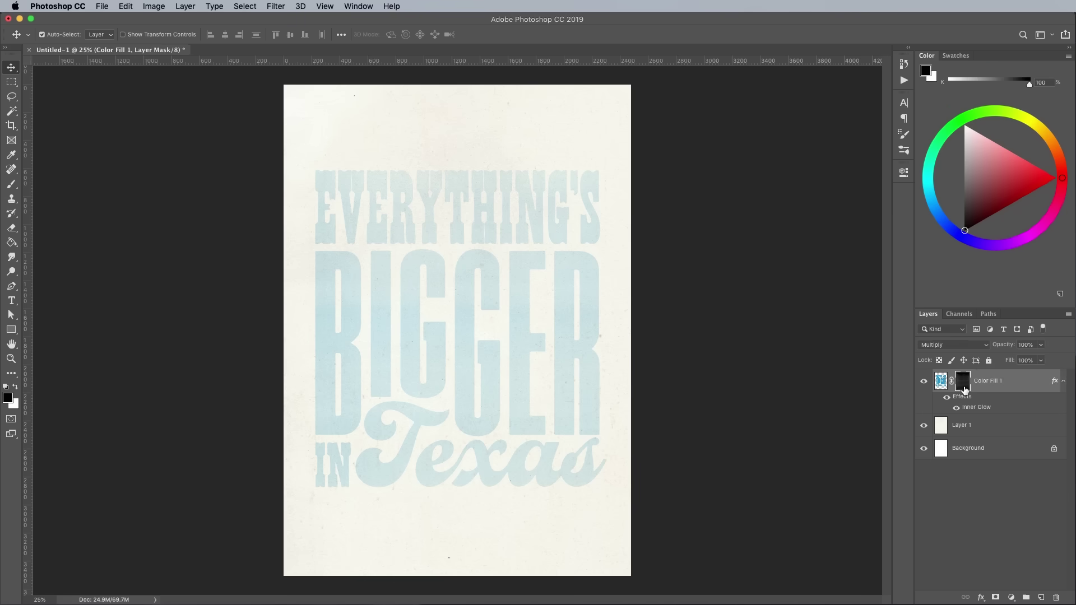
key("super+i")
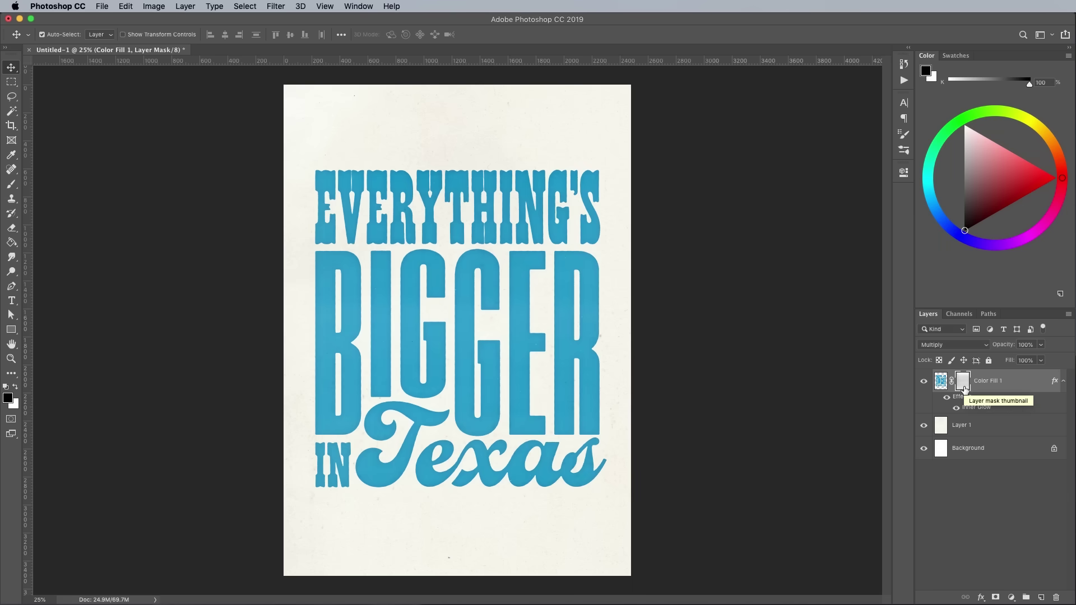
- Strengthen the mask's texture with a Levels adjustment using input values 158, 1.23 and 222
key("super+plus")
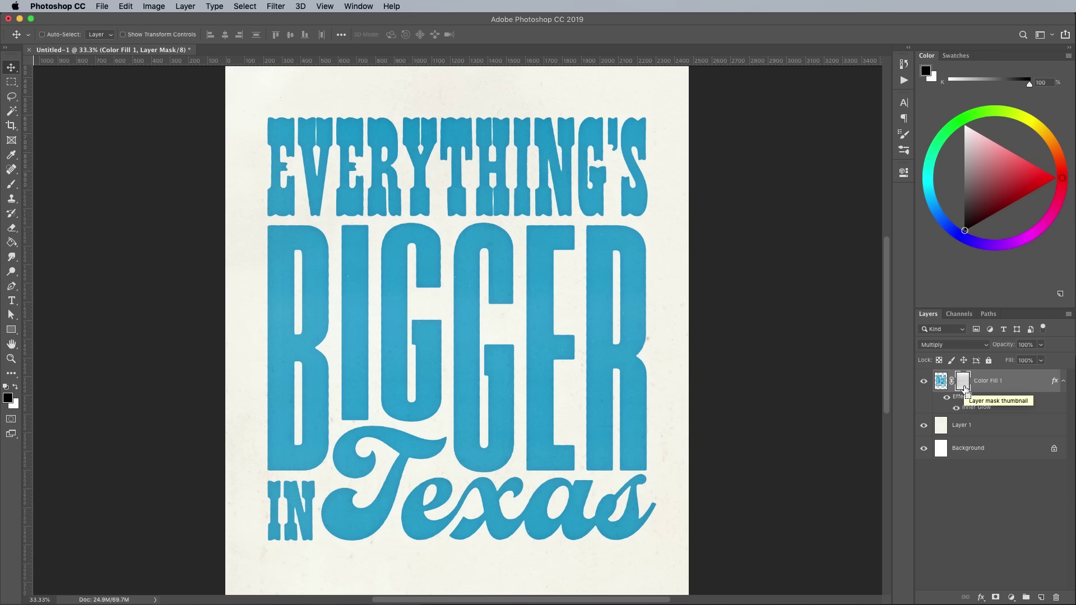
key("super+l")
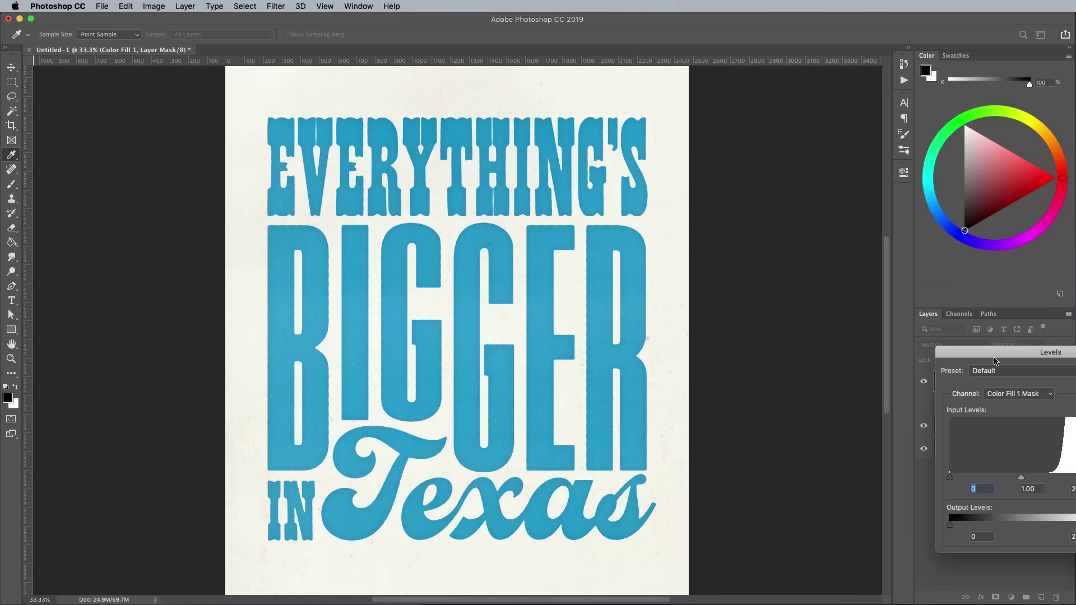
left_click_drag(643, 348, 767, 350)
left_click_drag(744, 348, 749, 349)
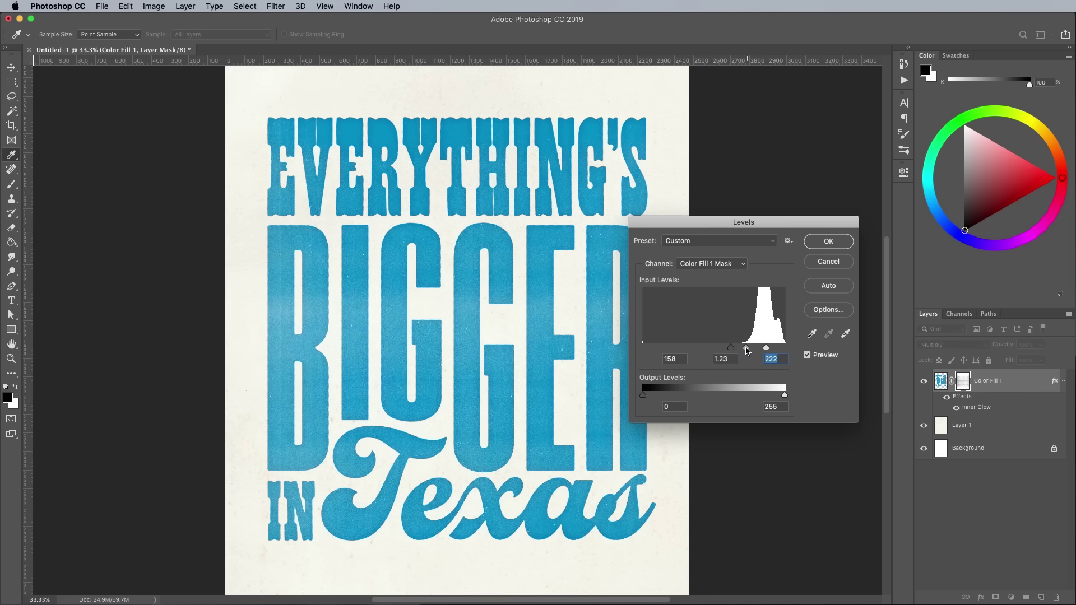
left_click(834, 242)
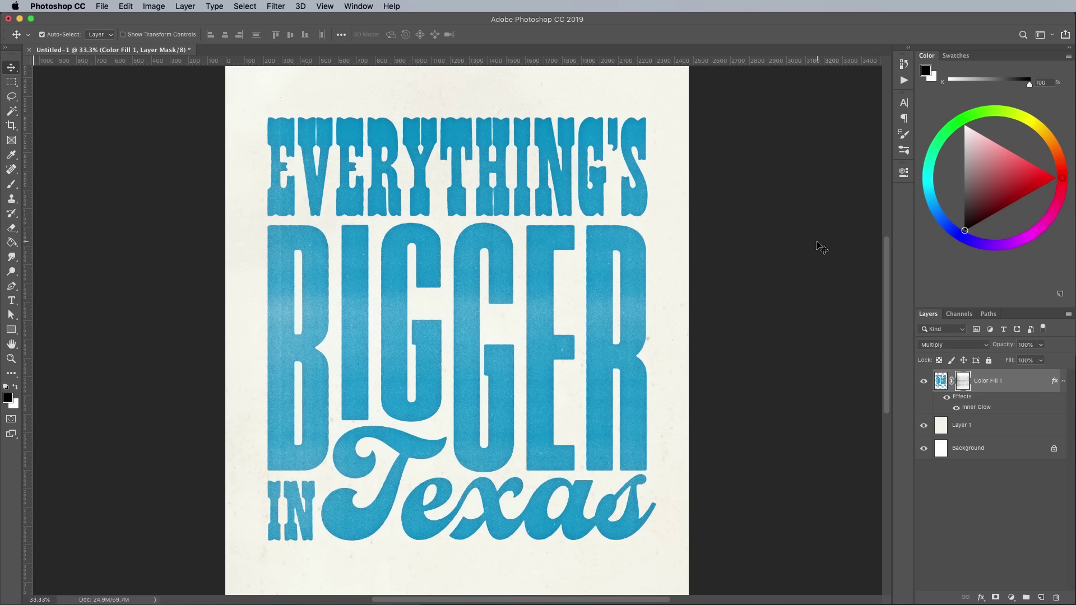
key("super+equal")
key("super+equal")
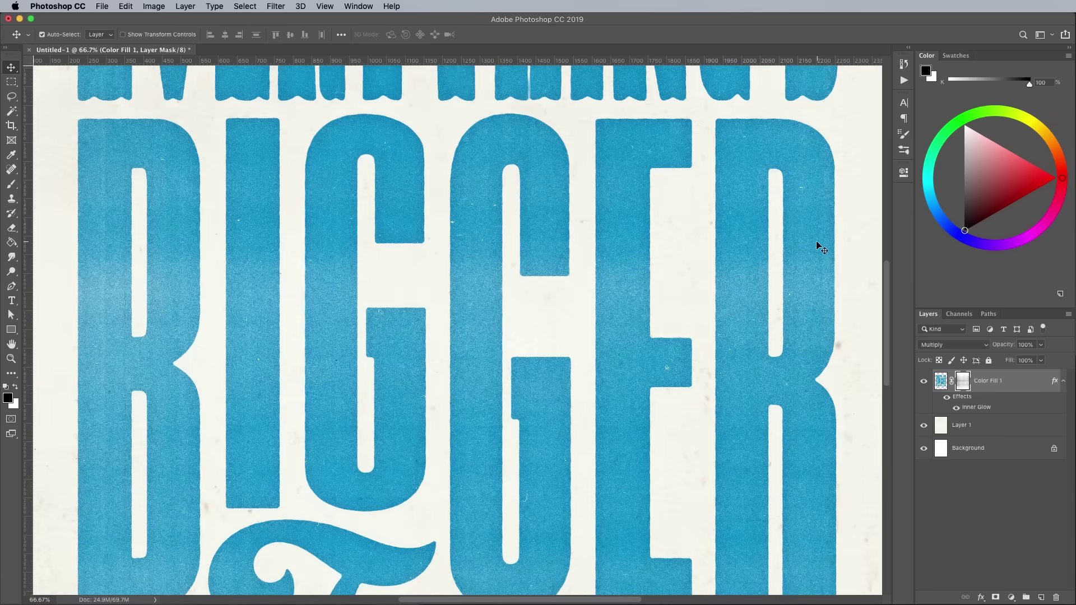
scroll(821, 247, "up", 5)
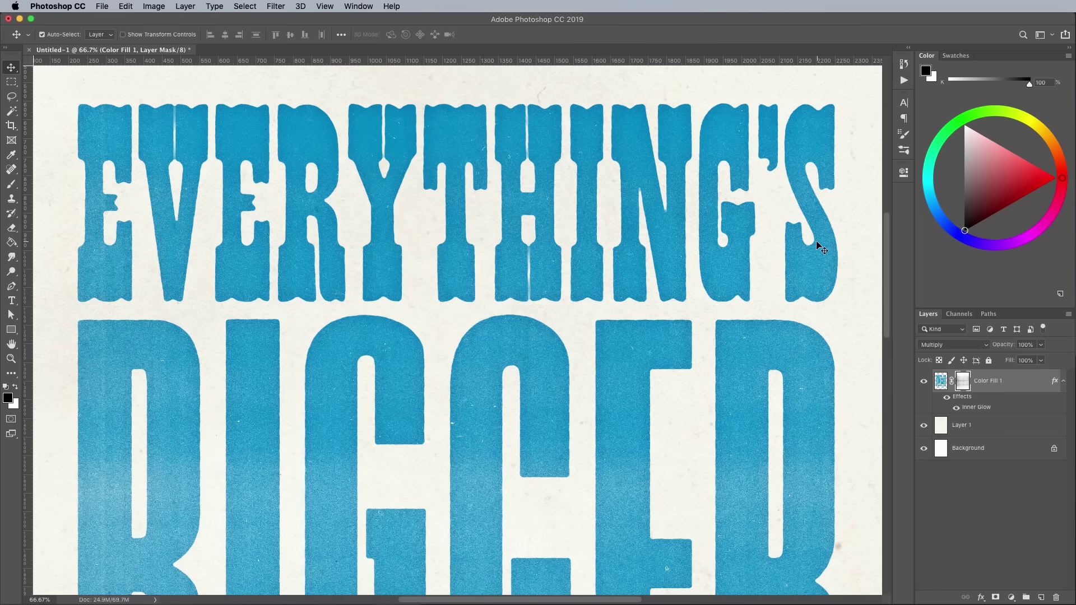
key("super+minus")
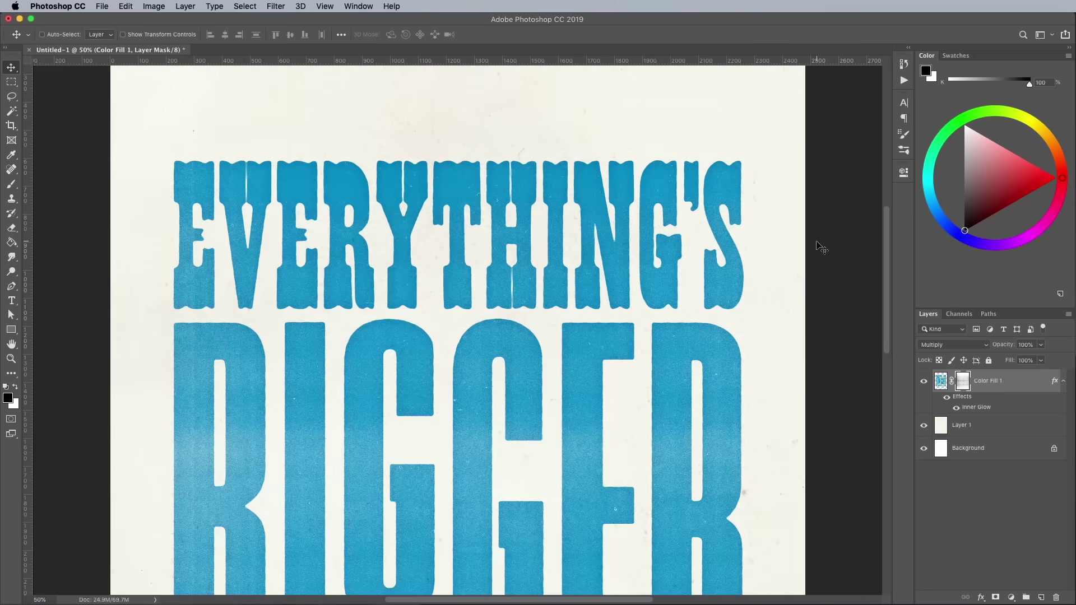
key("super+minus")
scroll(821, 247, "down", 3)
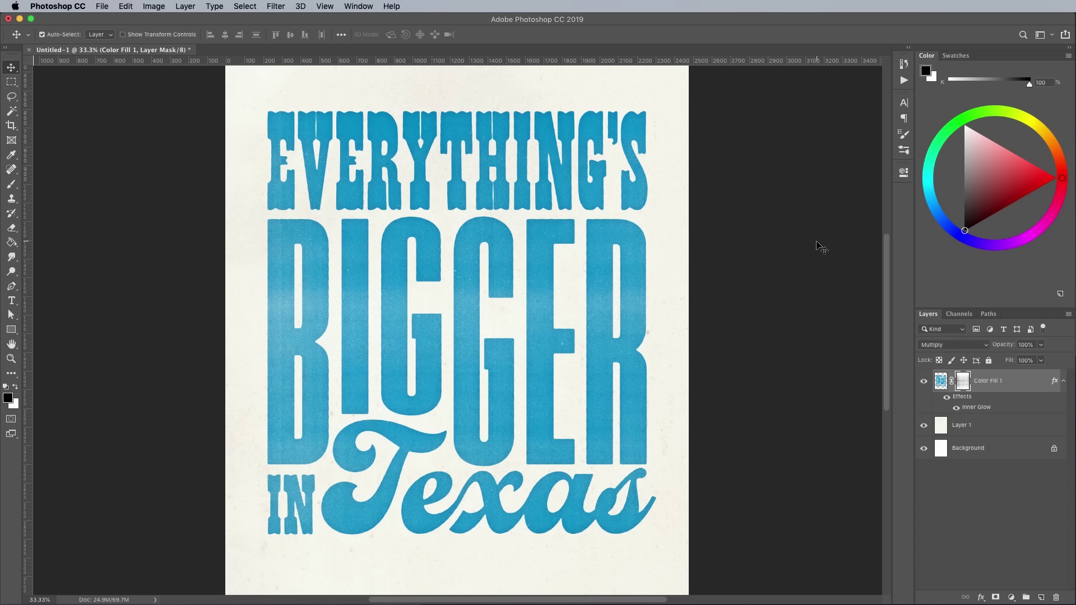
- Add a new layer above the lettering and show the guides with snapping turned on
left_click(1041, 598)
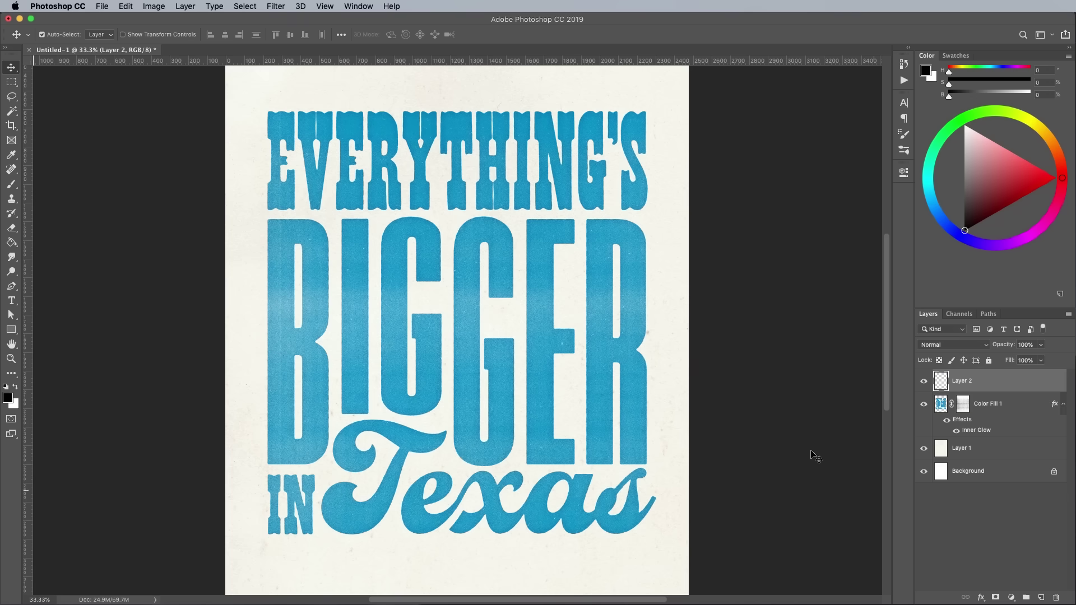
key("super+semicolon")
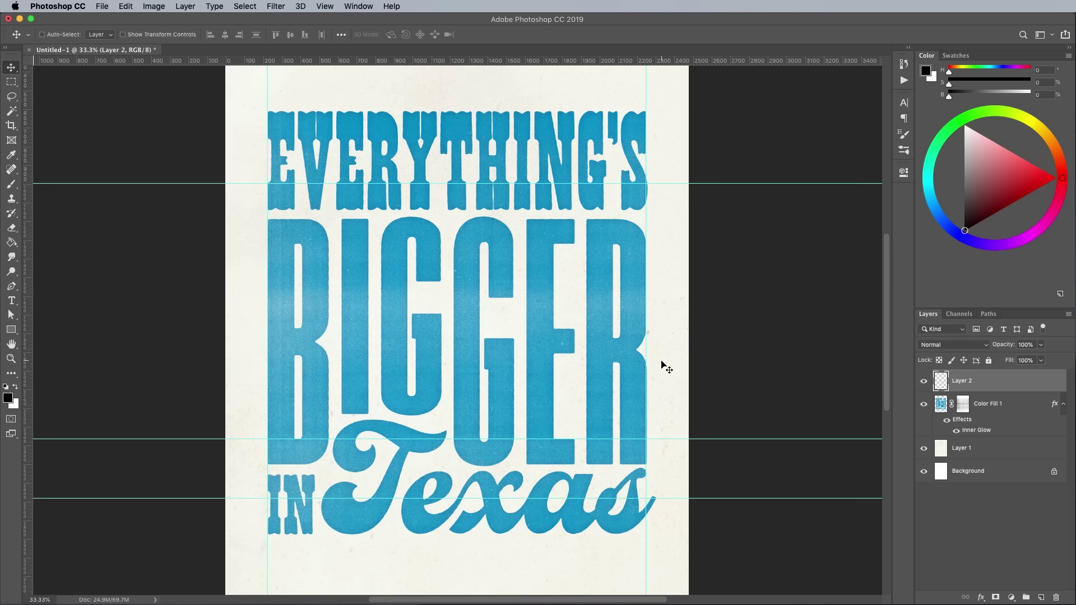
scroll(663, 365, "up", 5)
scroll(662, 365, "left", 3)
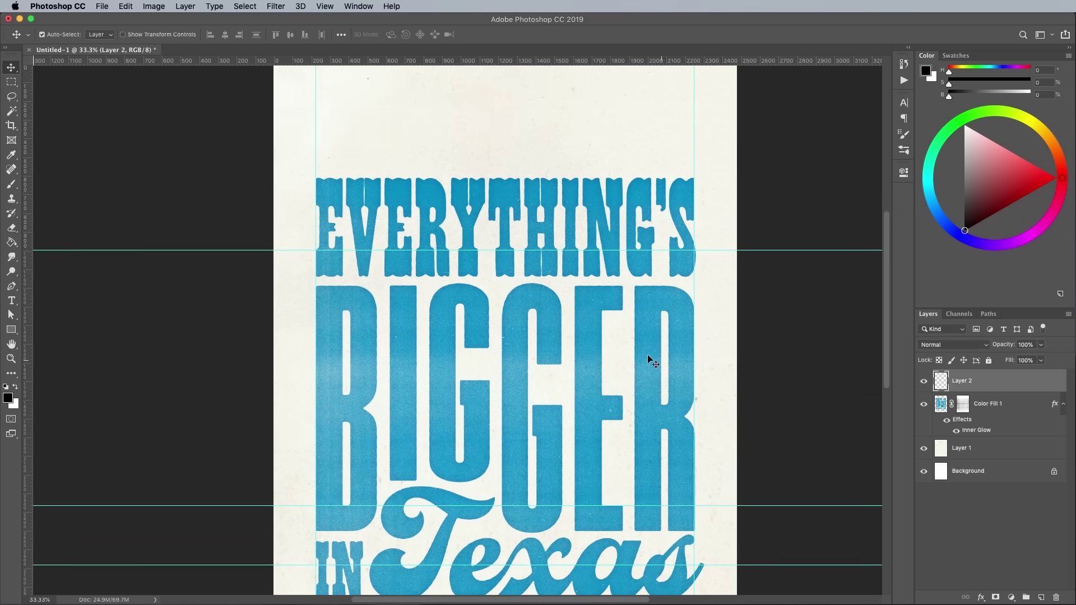
left_click(11, 82)
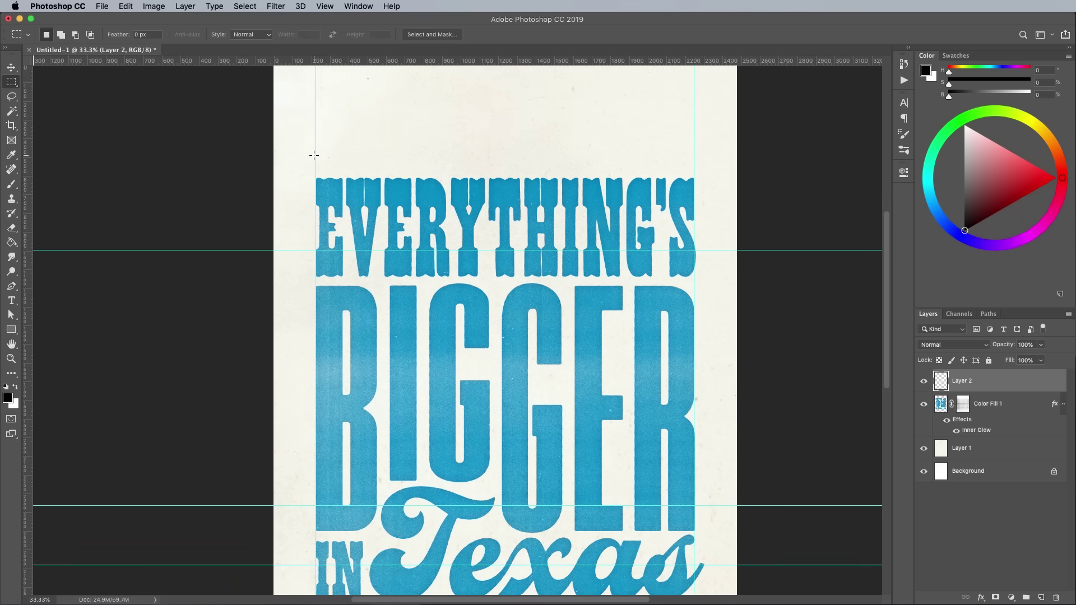
left_click(322, 6)
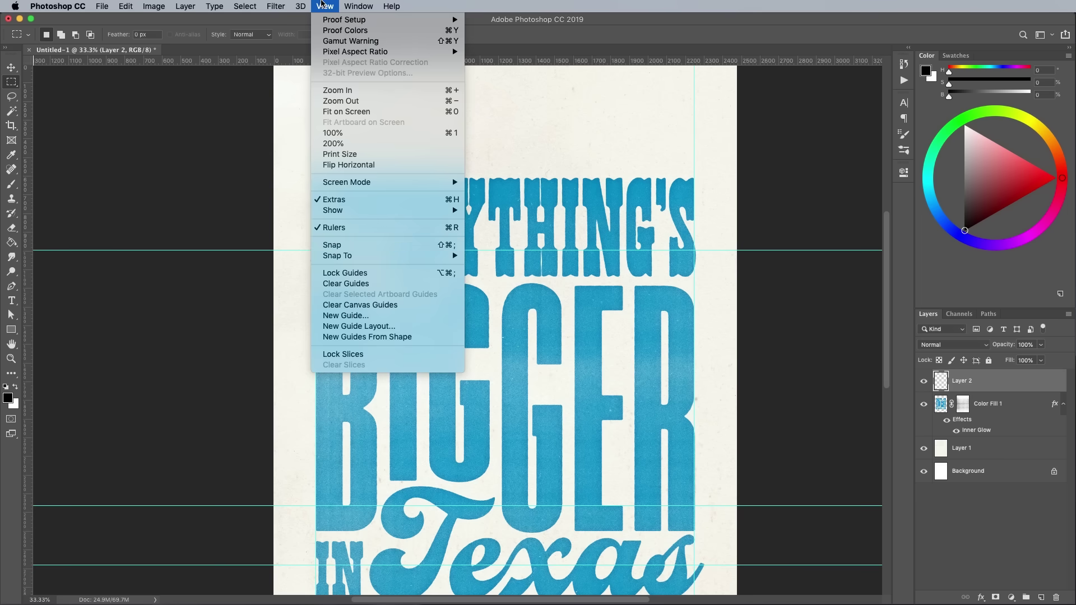
left_click(328, 245)
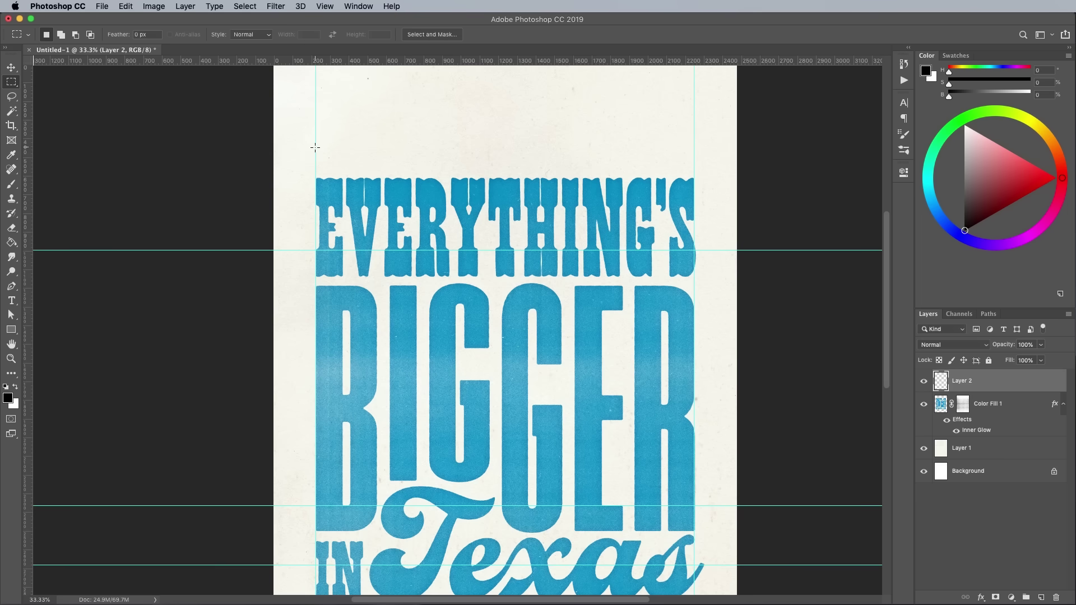
- Select a thin horizontal bar between the two vertical guides above "EVERYTHING'S" and nudge the selection upward for spacing
left_click_drag(315, 147, 694, 163)
key("shift")
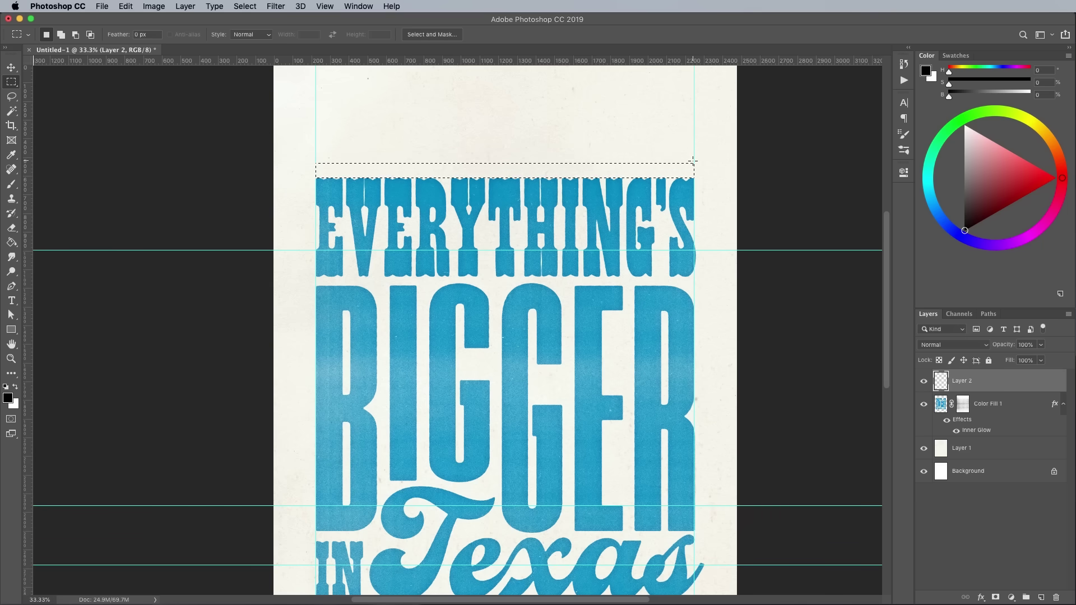
key("shift+Up")
key("shift+Up")
key("shift+Up")
- Set the foreground color to a red of CMYK 0, 100, 100, 0
left_click(8, 398)
left_click(846, 415)
type("0")
key("Tab")
type("100")
key("Tab")
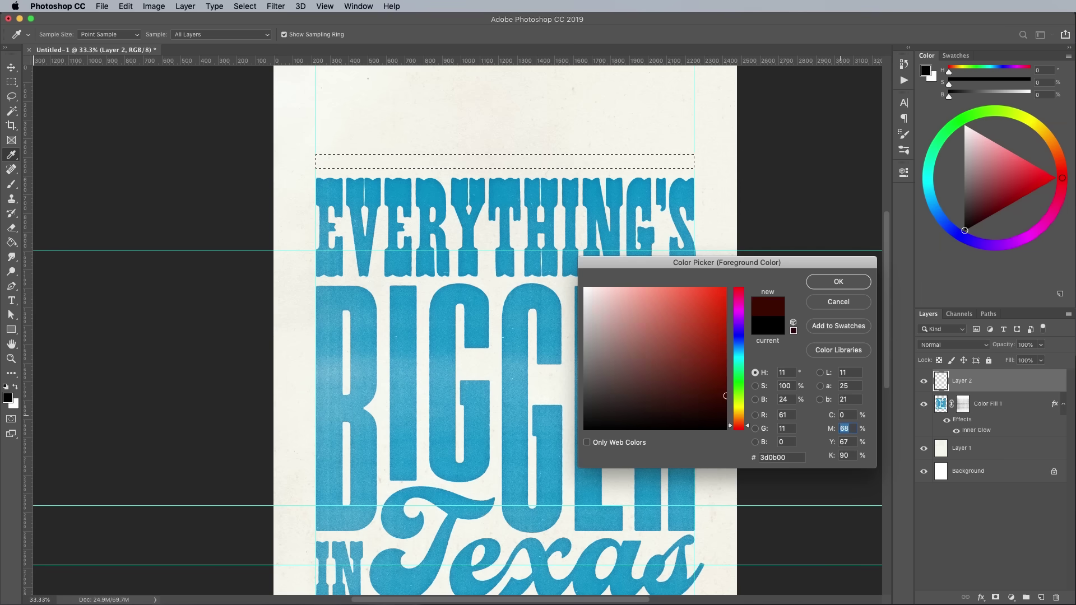
type("100")
key("Tab")
type("0")
key("Return")
- Fill the bar selection above the lettering with the red foreground color and deselect it
key("m")
key("alt+BackSpace")
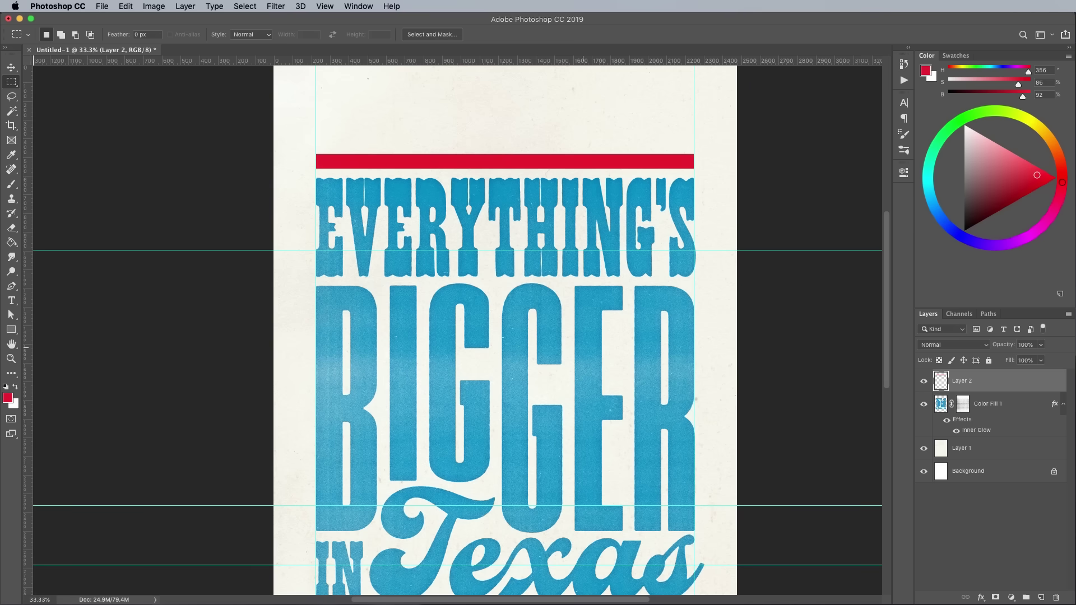
key("v")
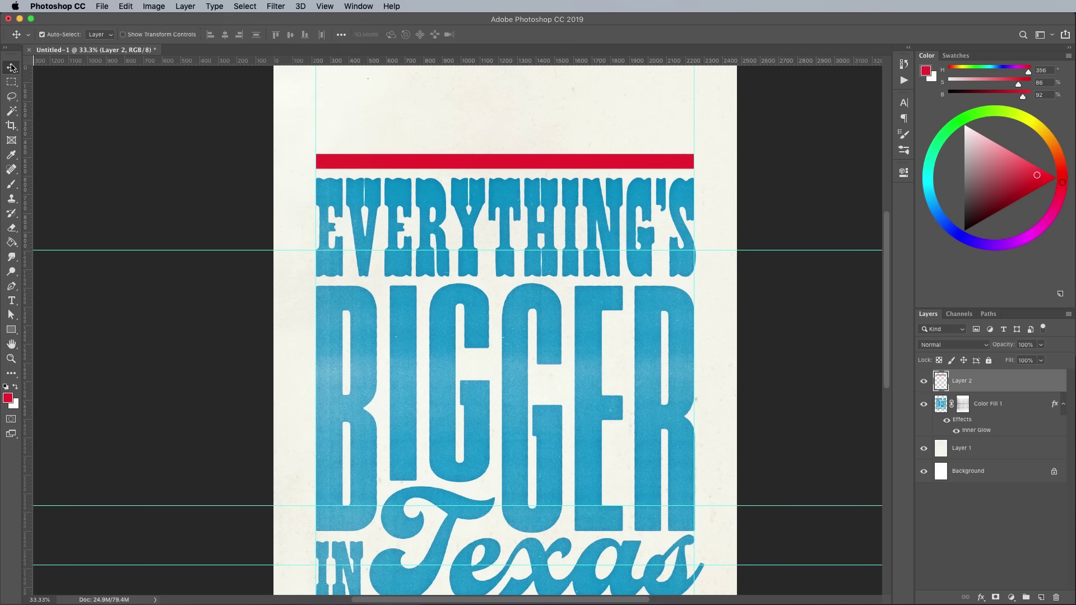
scroll(551, 168, "down", 3)
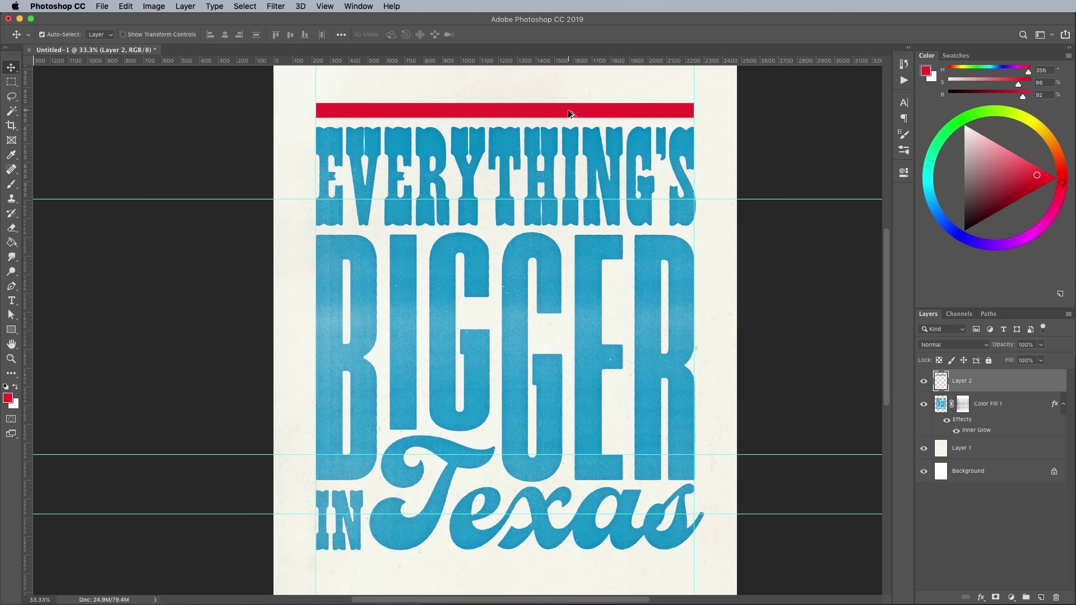
- Duplicate the red bar below the "IN Texas" line and nudge the copy down to leave a gap beneath the lettering
left_click_drag(569, 114, 553, 555)
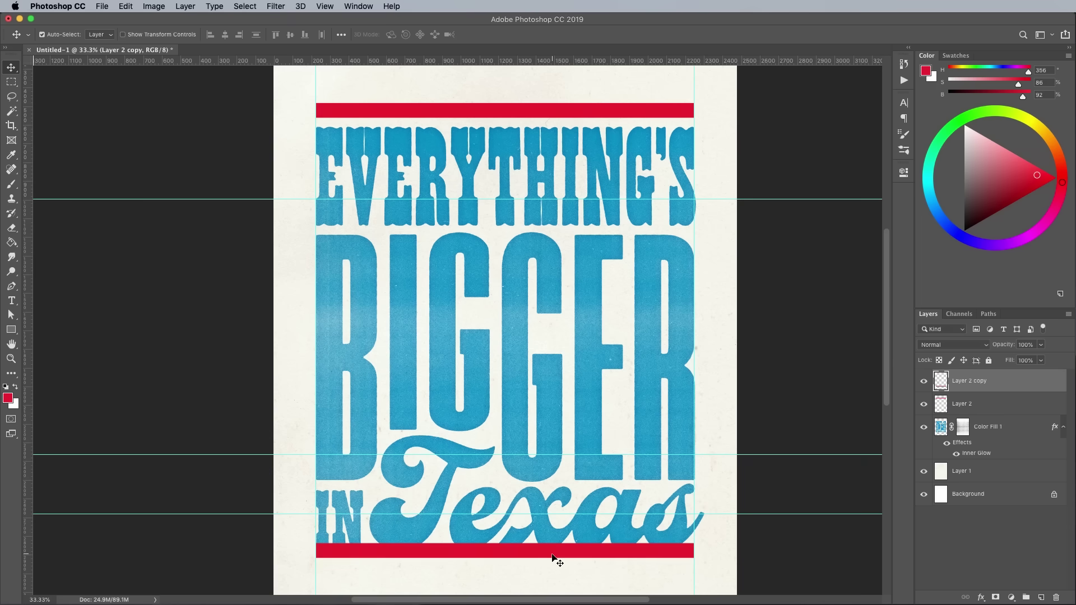
key("shift+Down")
key("shift+Down")
key("shift+Down")
key("shift+Down")
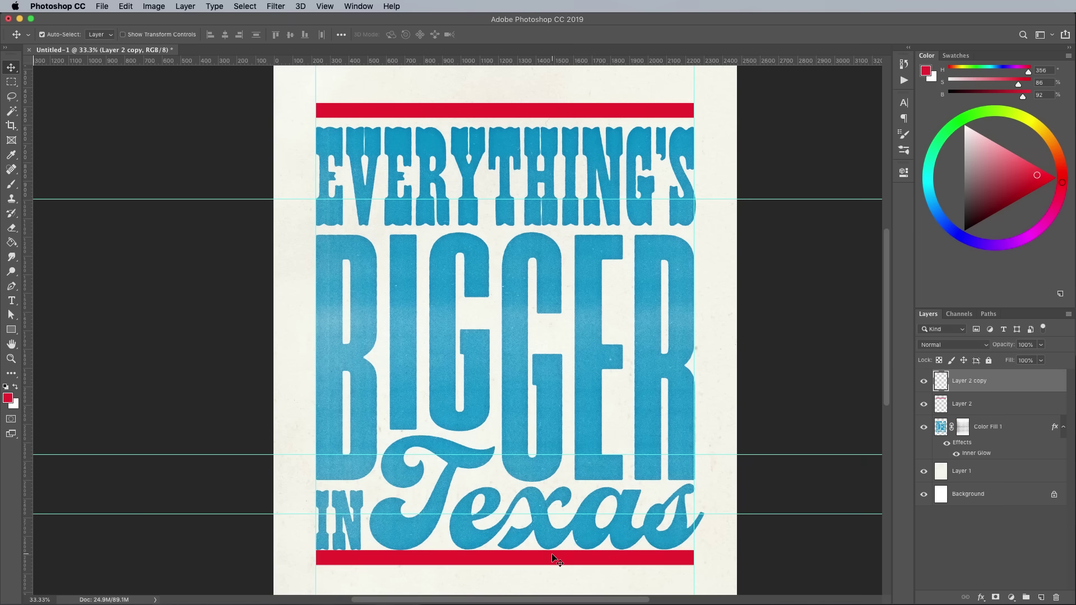
key("shift+Down")
key("shift+Down")
key("shift+Down")
key("shift+Down")
key("shift+Down")
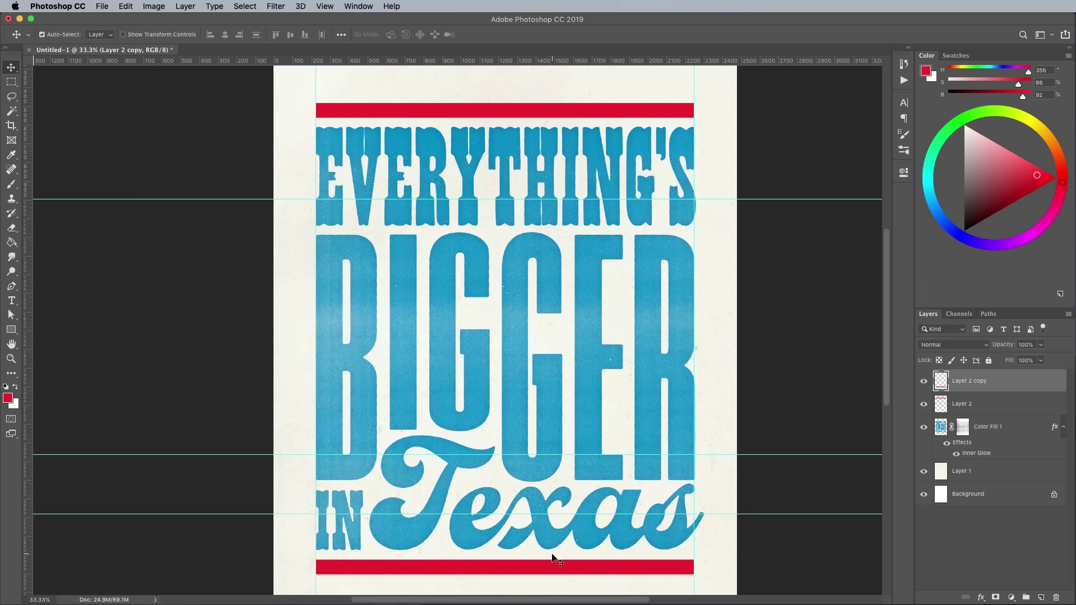
- Copy the whole Texas flag map from 615px-Flag-map_of_Texas.svg.png on the desktop, close that file and paste the map into the poster
key("F11")
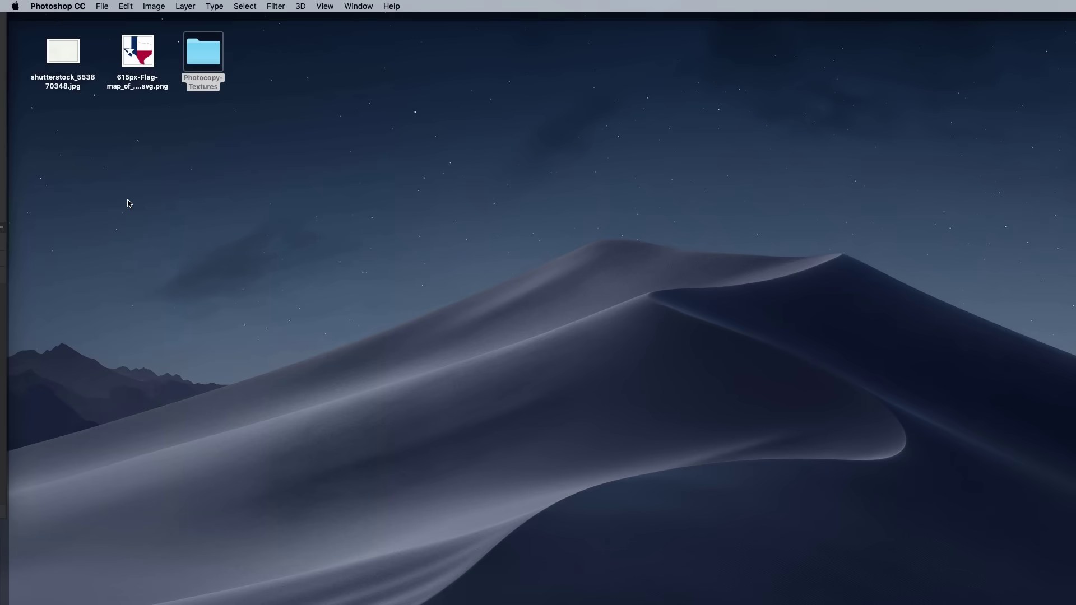
double_click(136, 56)
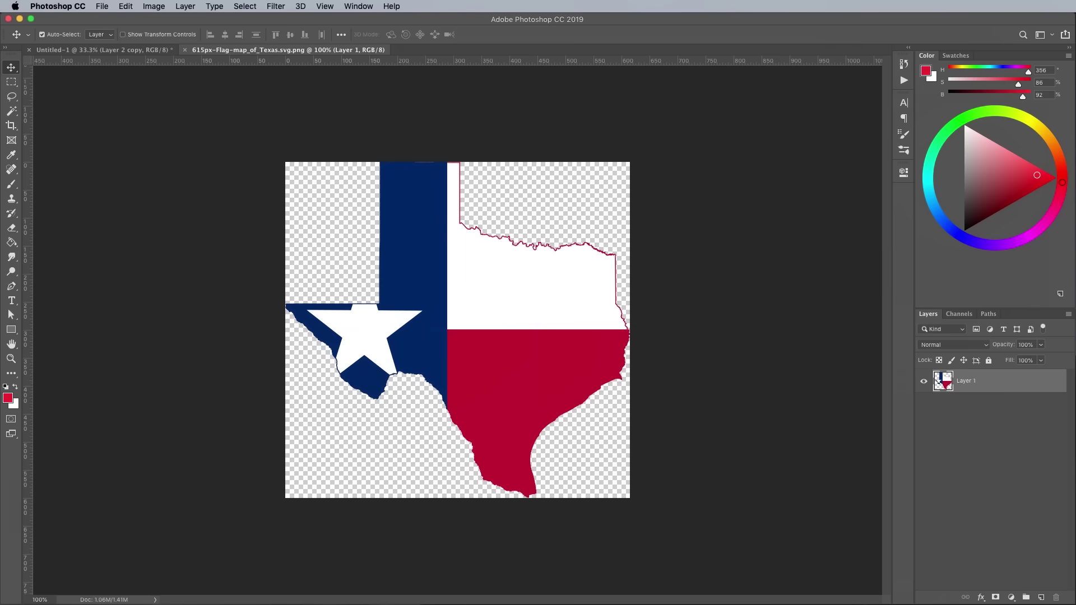
key("super+a")
key("super+c")
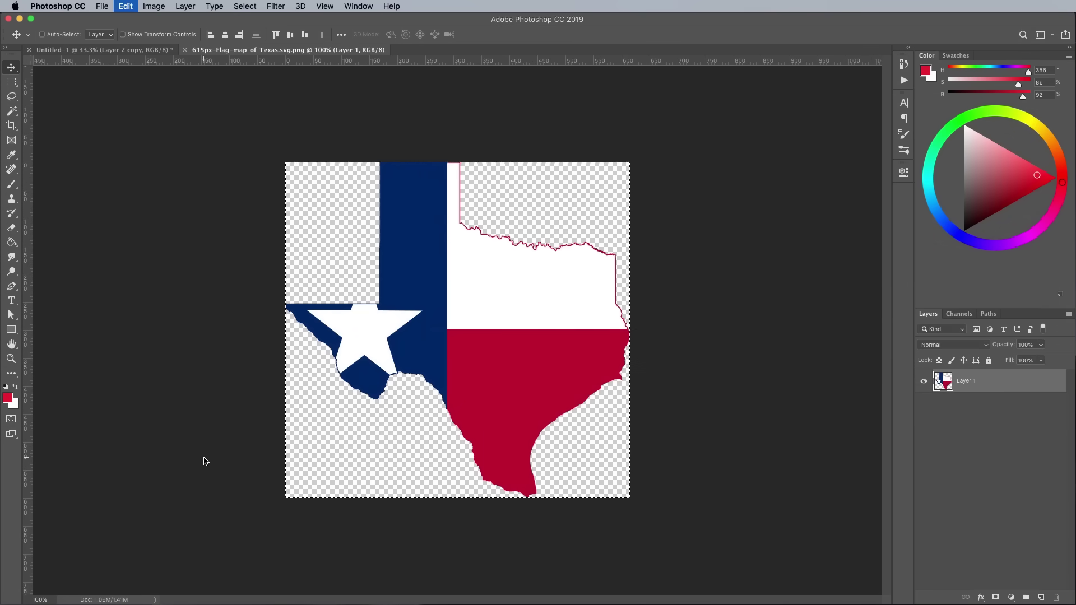
key("super+w")
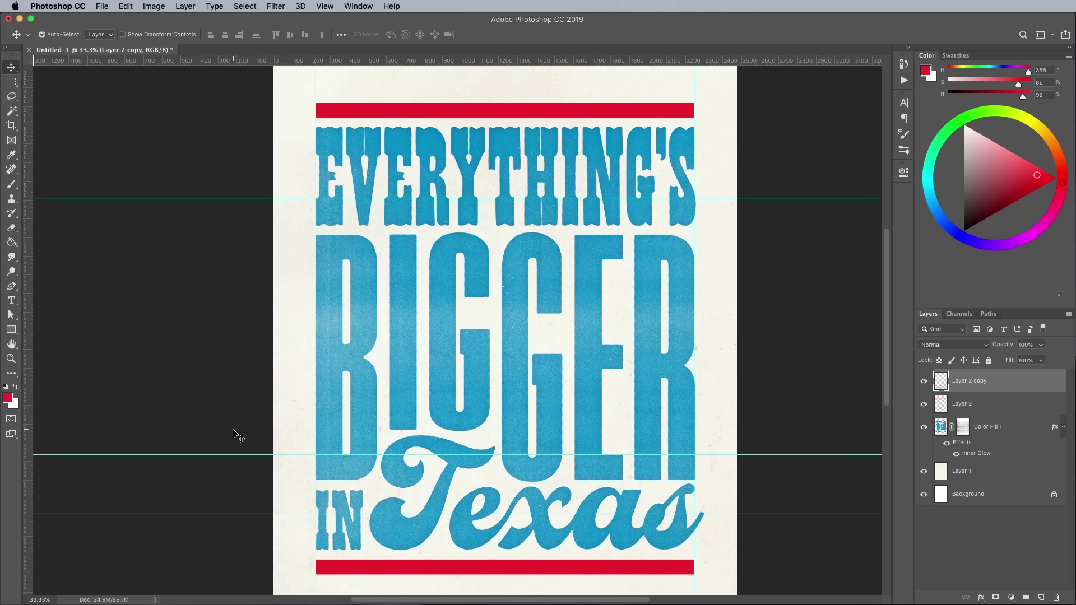
key("super+v")
- Try enlarging the pasted Texas map to about 361% and filling its silhouette with the red foreground color, then undo both changes
key("super+t")
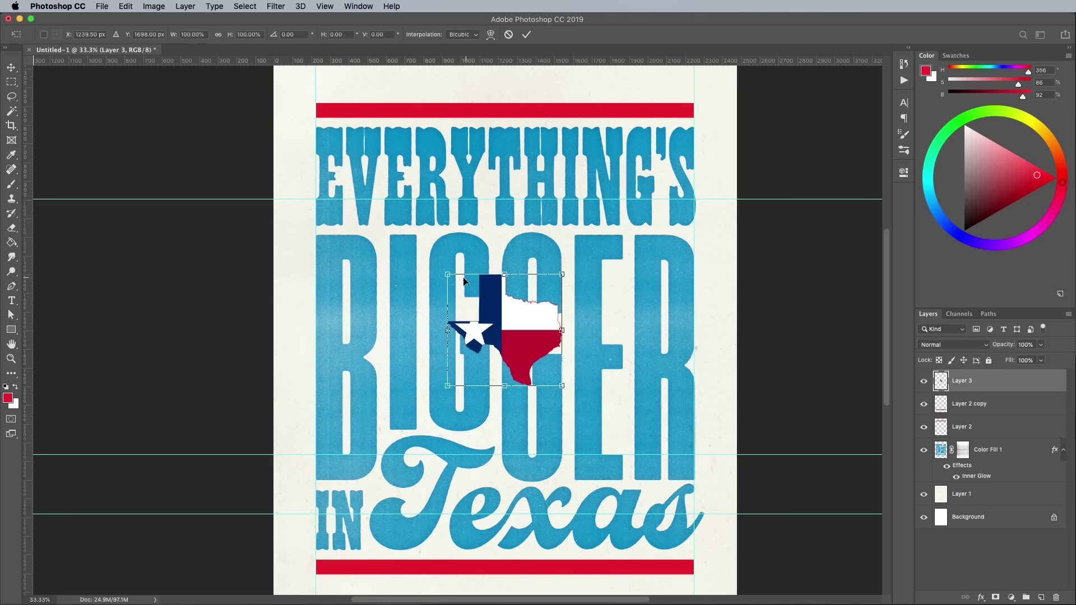
left_click_drag(446, 273, 253, 167)
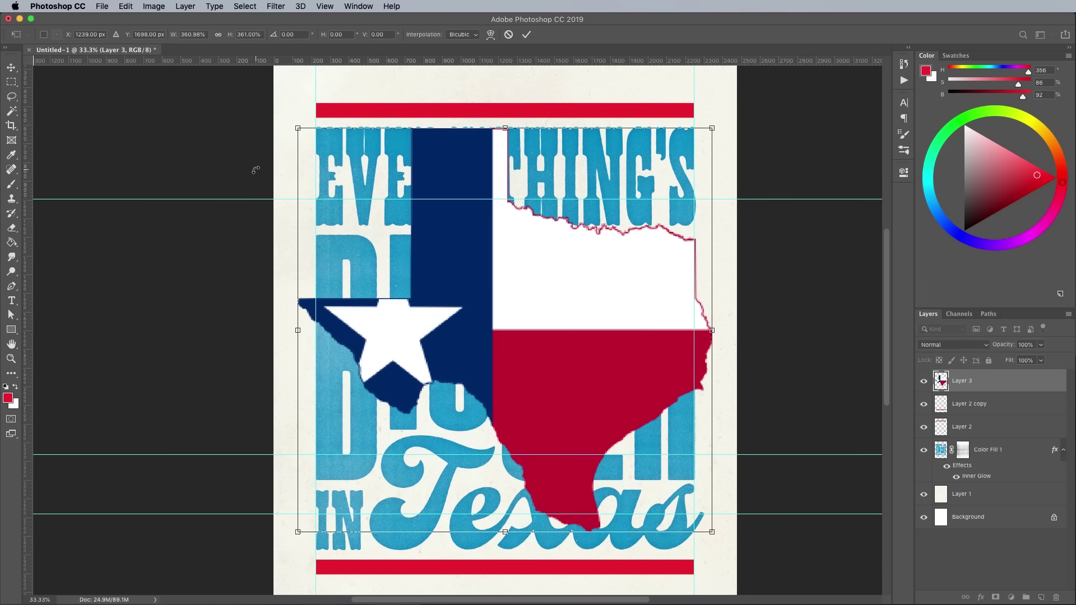
key("Return")
left_click(941, 381, "super")
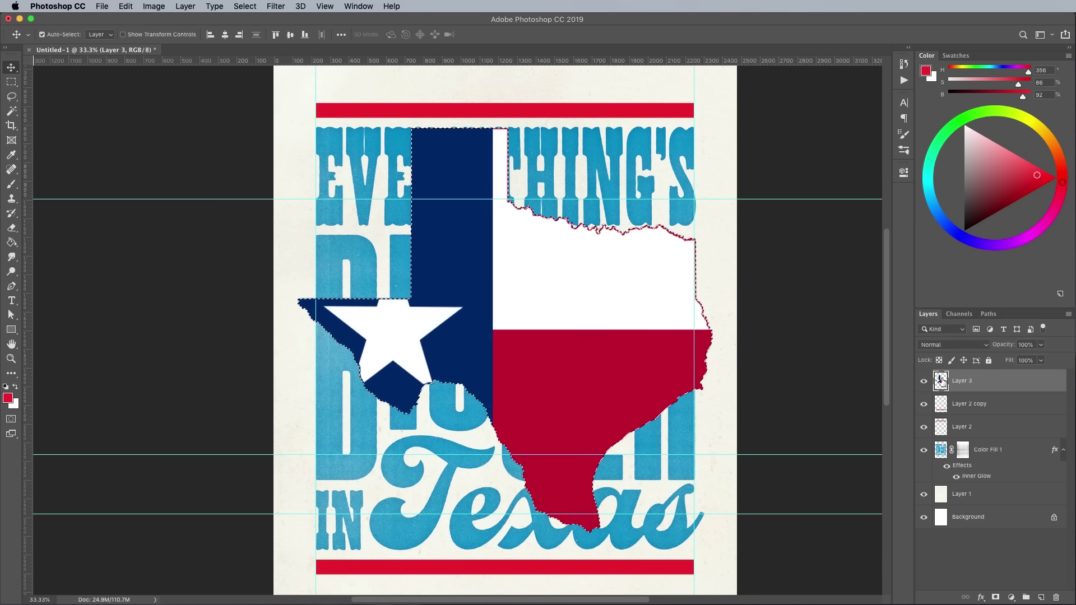
key("alt+BackSpace")
key("super+equal")
key("super+equal")
key("super+equal")
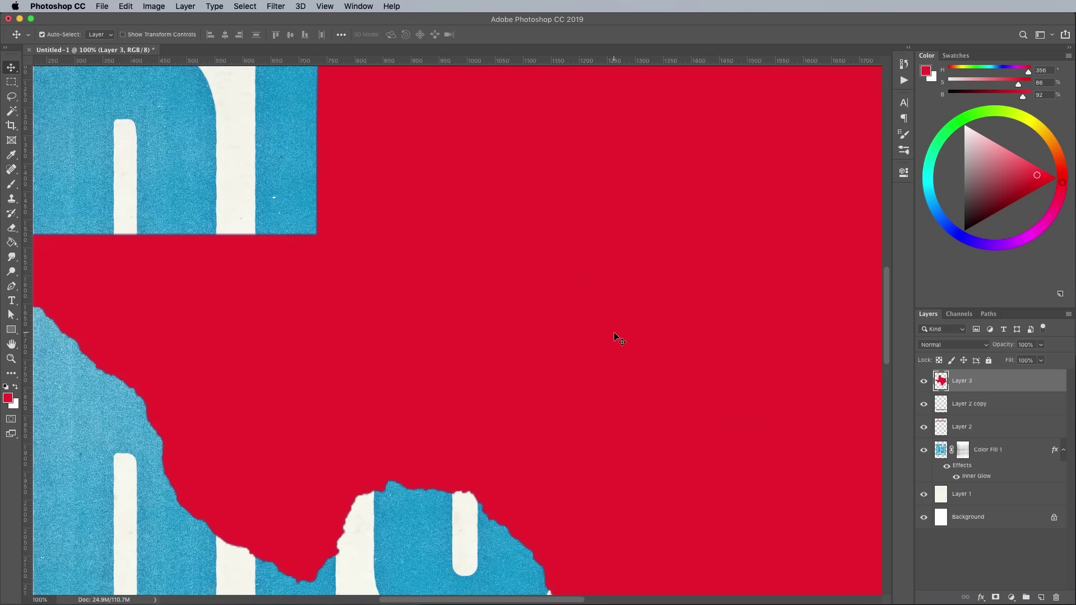
scroll(618, 338, "left", 2)
scroll(619, 338, "left", 1)
key("super+minus")
key("super+minus")
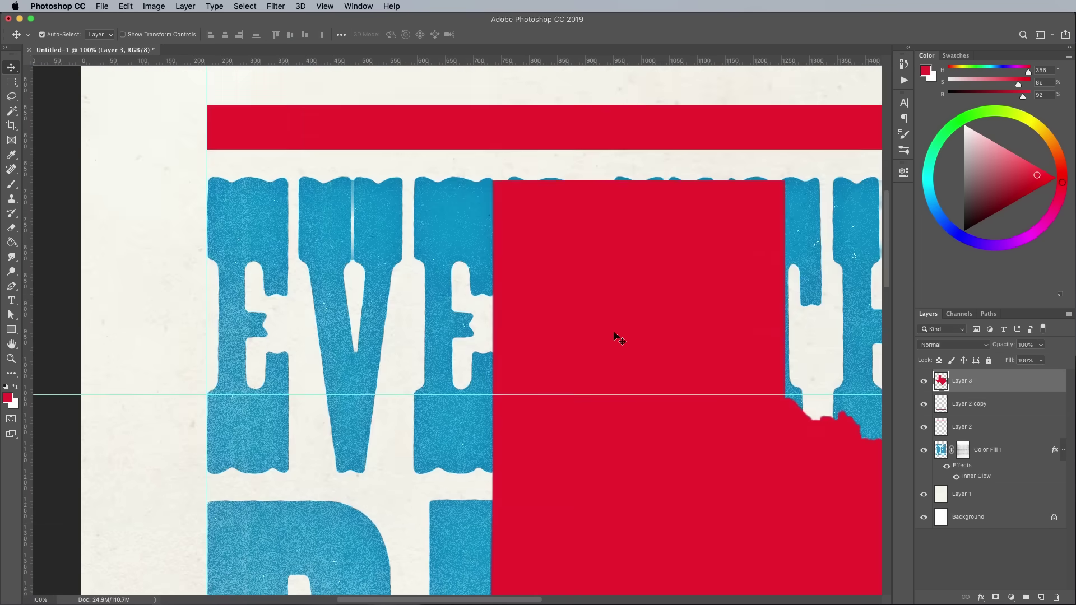
key("super+z")
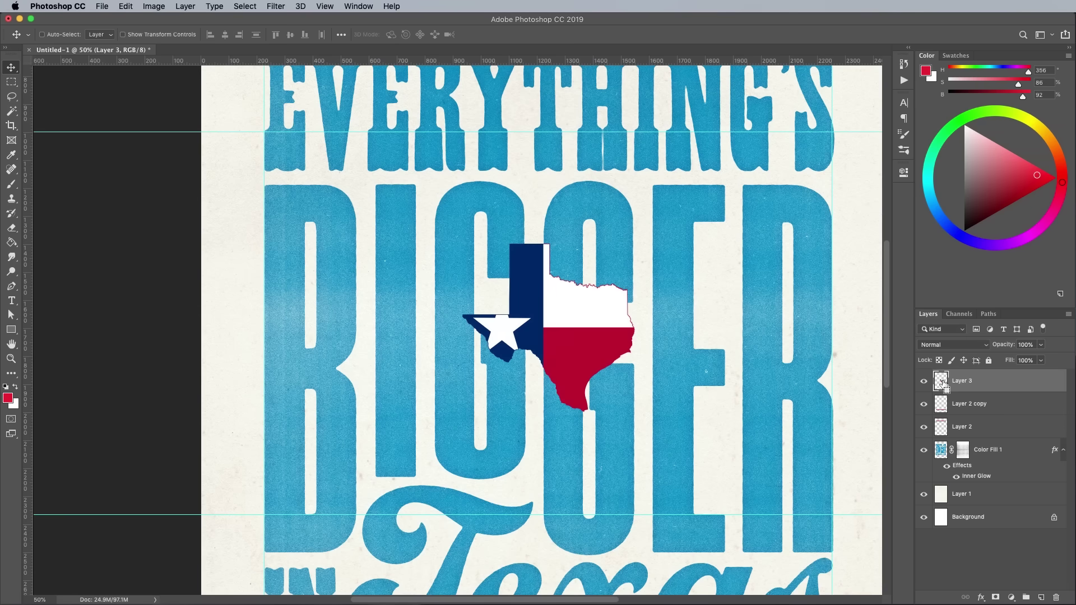
- Load the small Texas map's outline as a selection and convert it to a work path
left_click(942, 383, "super")
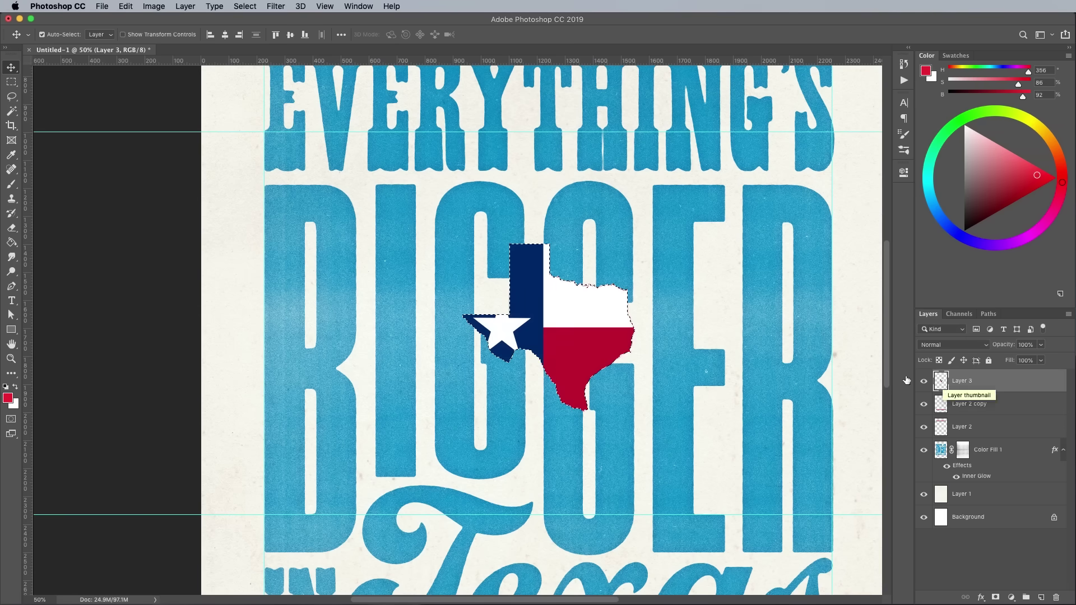
left_click(12, 82)
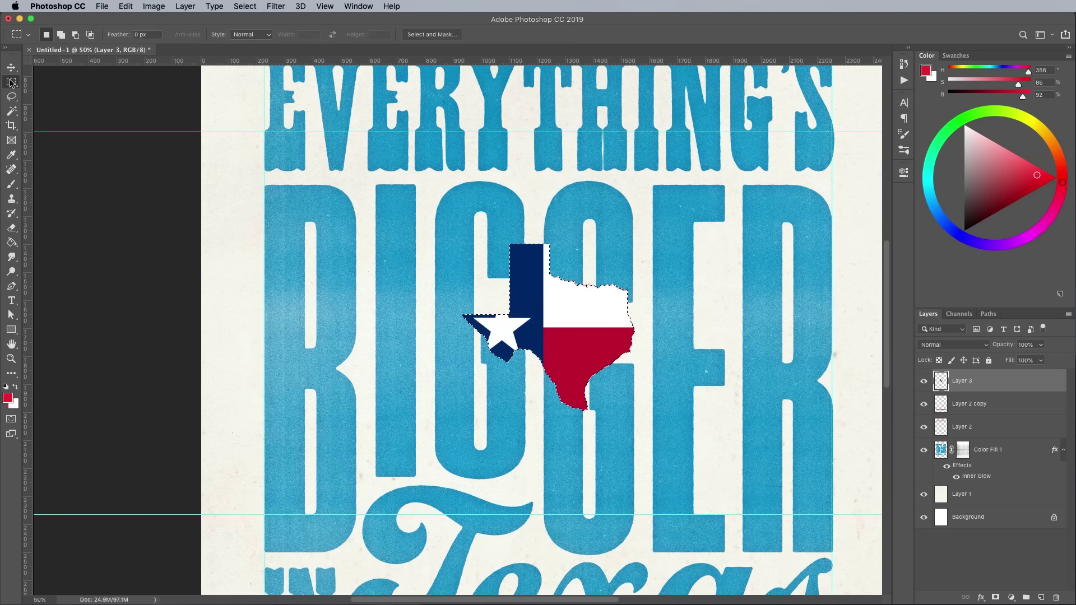
right_click(575, 323)
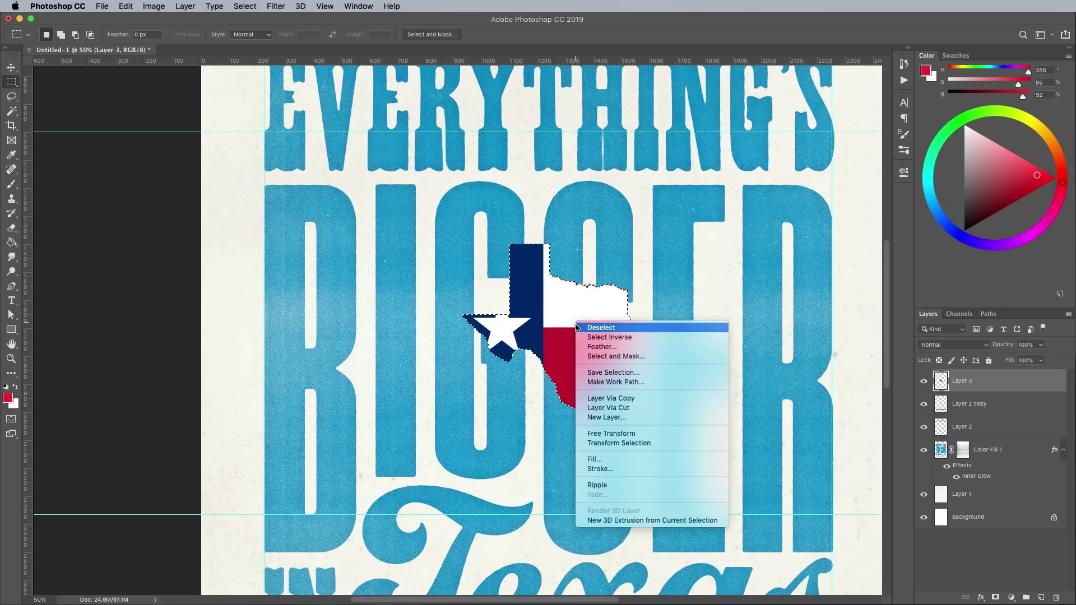
left_click(606, 382)
left_click(765, 365)
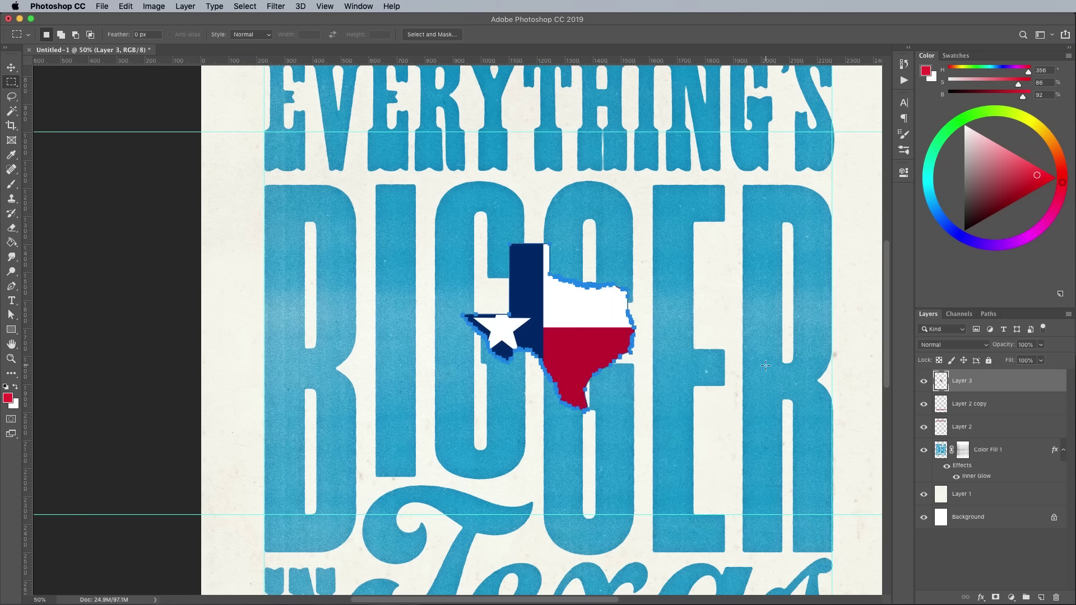
- Scale the Texas work path up proportionally from its center until it extends slightly past both vertical guides
left_click(11, 317)
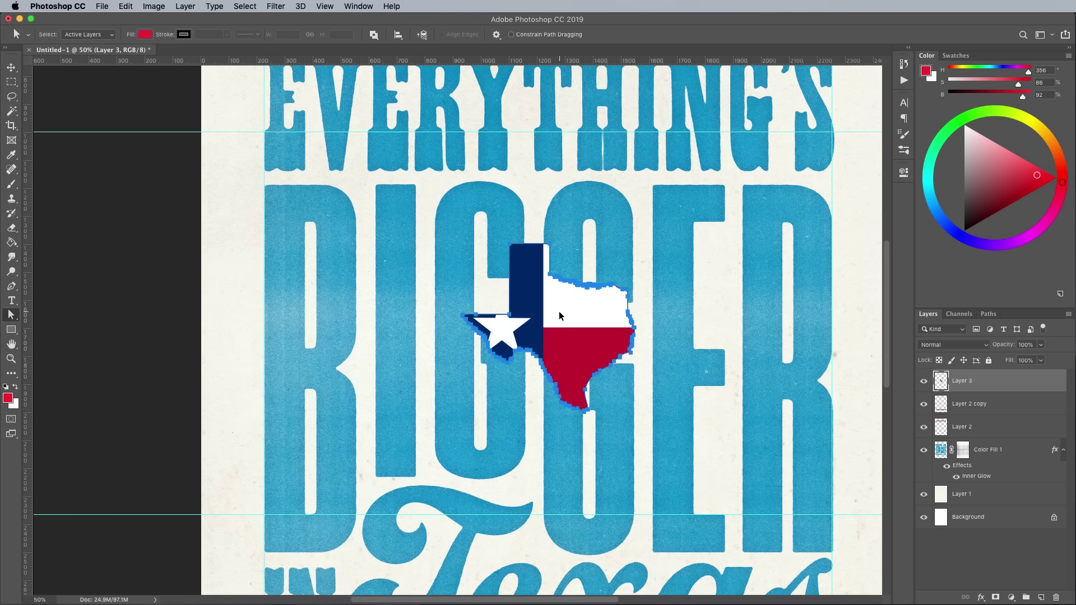
key("ctrl+t")
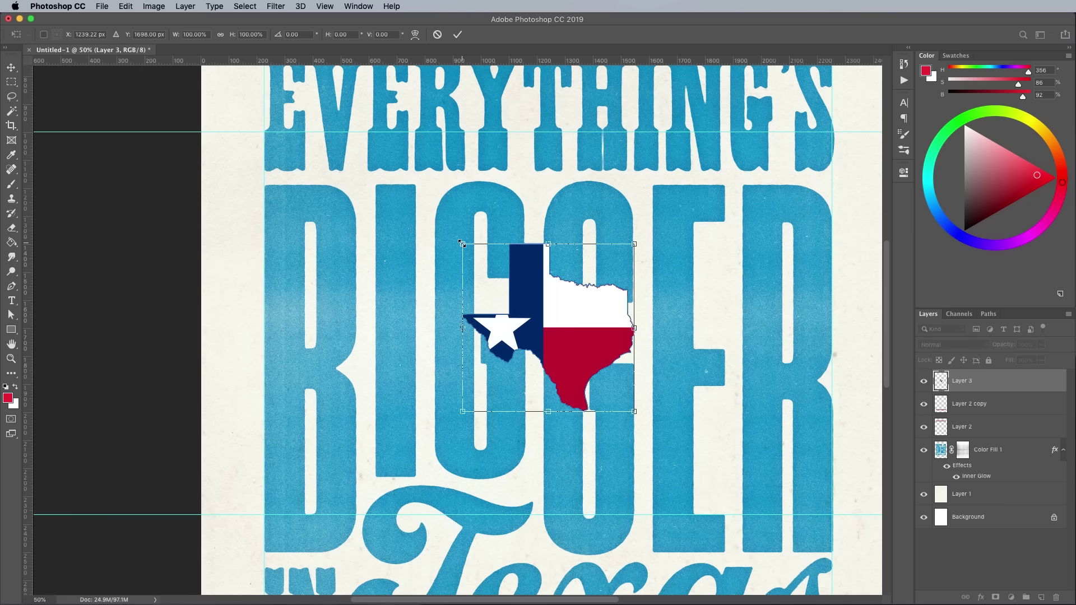
left_click_drag(462, 244, 203, 89)
key("Return")
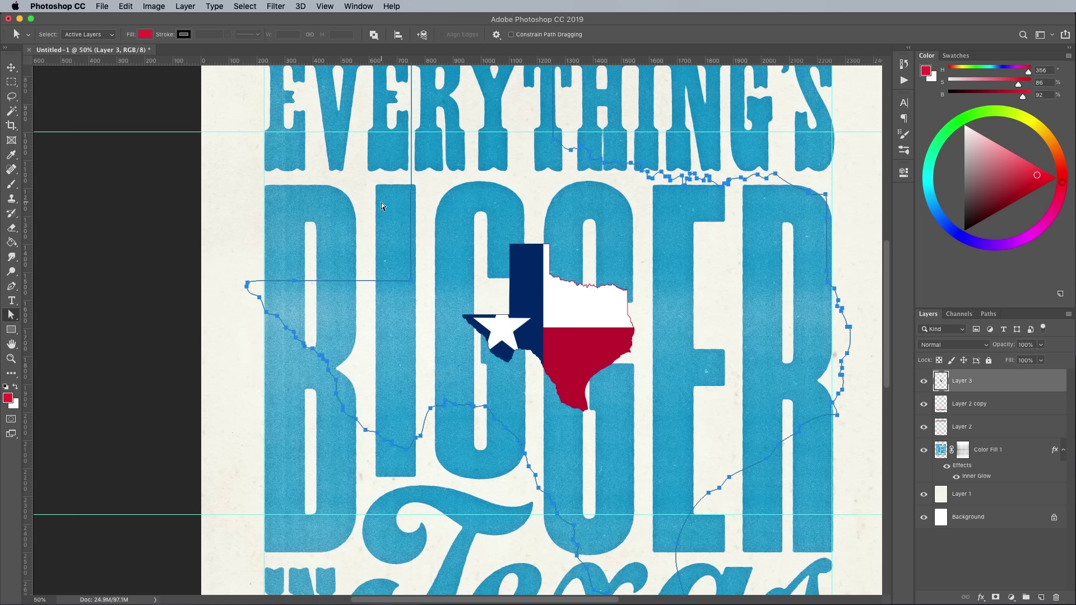
- Fill the enlarged Texas path with the red foreground color at 100% opacity, anti-aliased, and hide the path
right_click(503, 232)
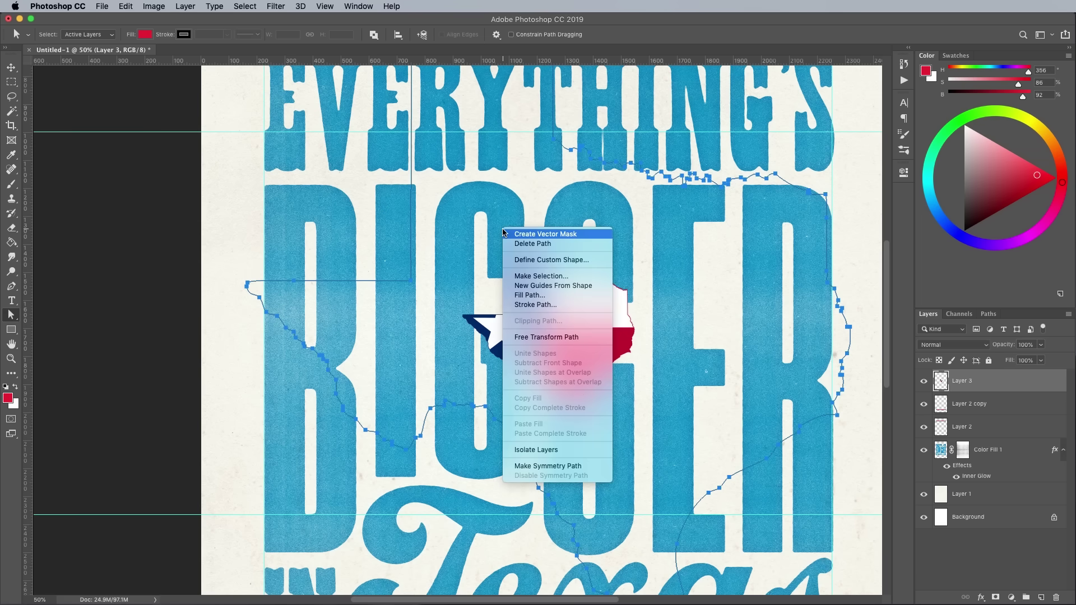
left_click(528, 295)
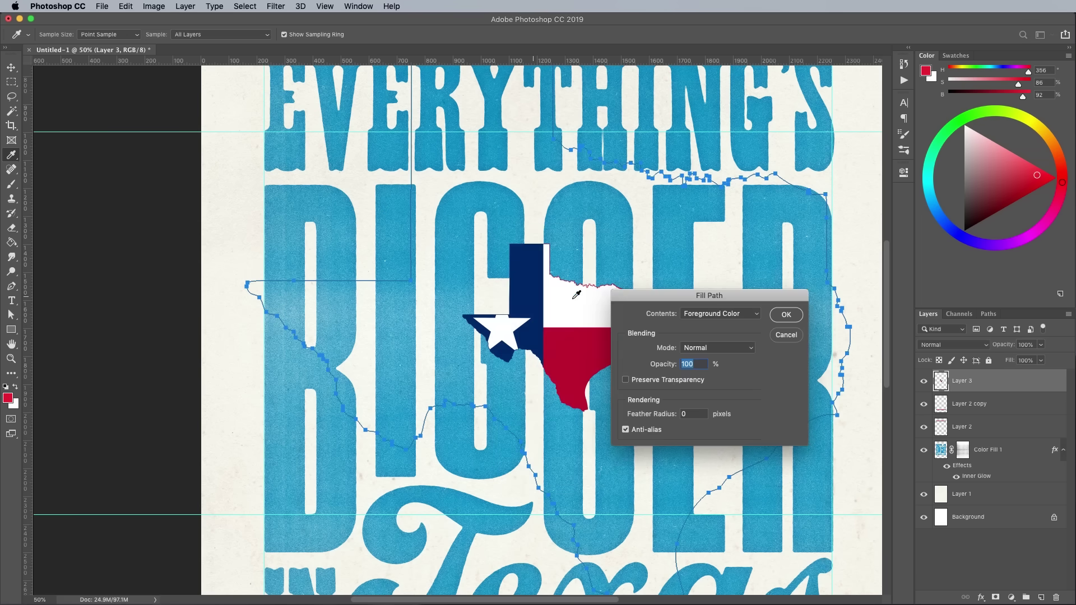
left_click(786, 315)
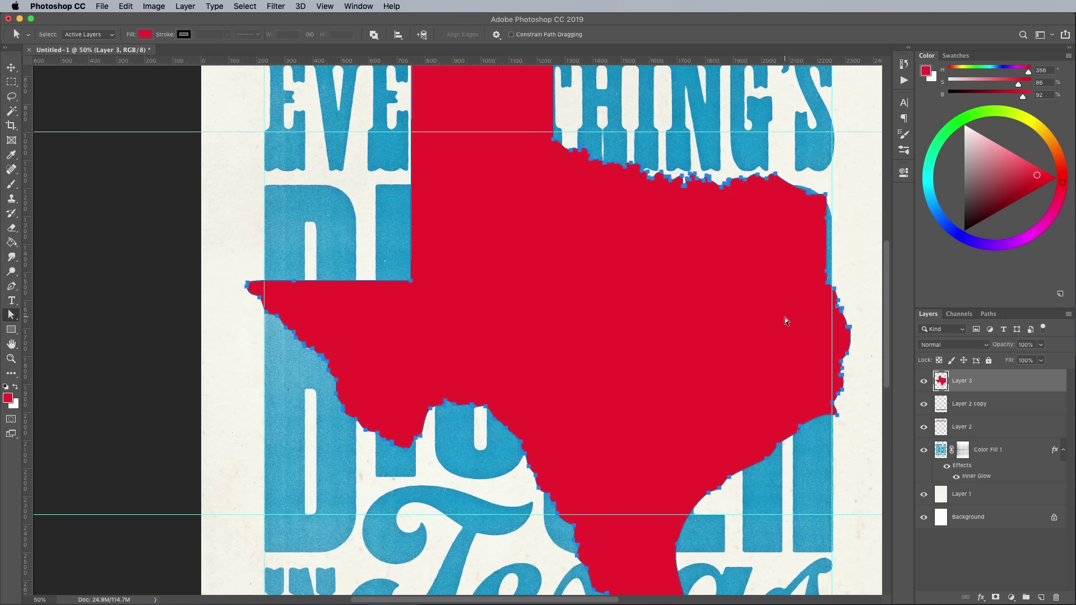
left_click(785, 317)
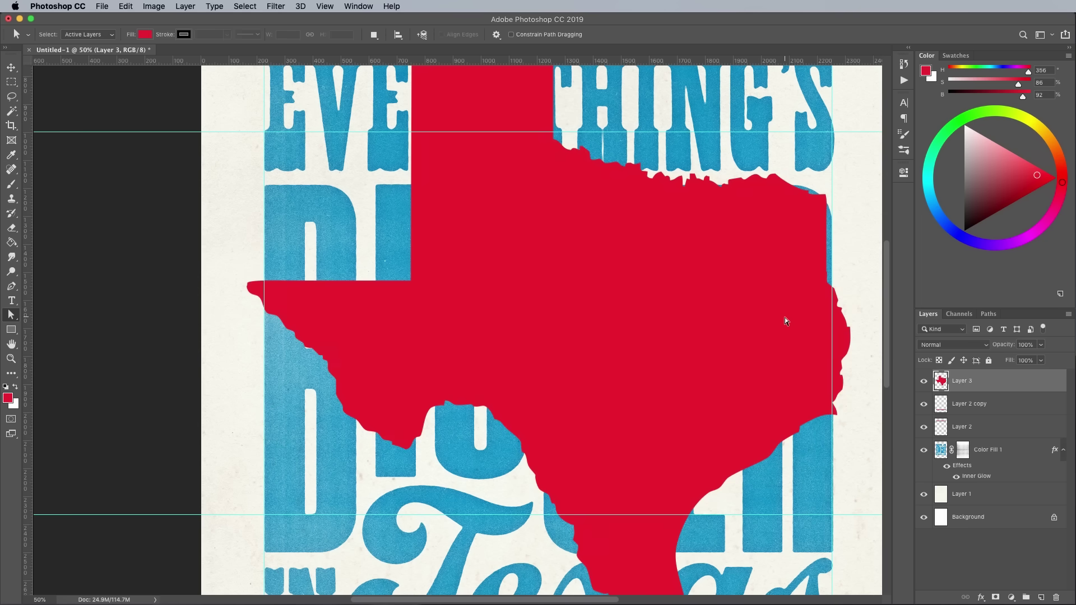
- Shift the red Texas shape slightly downward over the lettering, keeping its horizontal position
key("super+minus")
key("super+t")
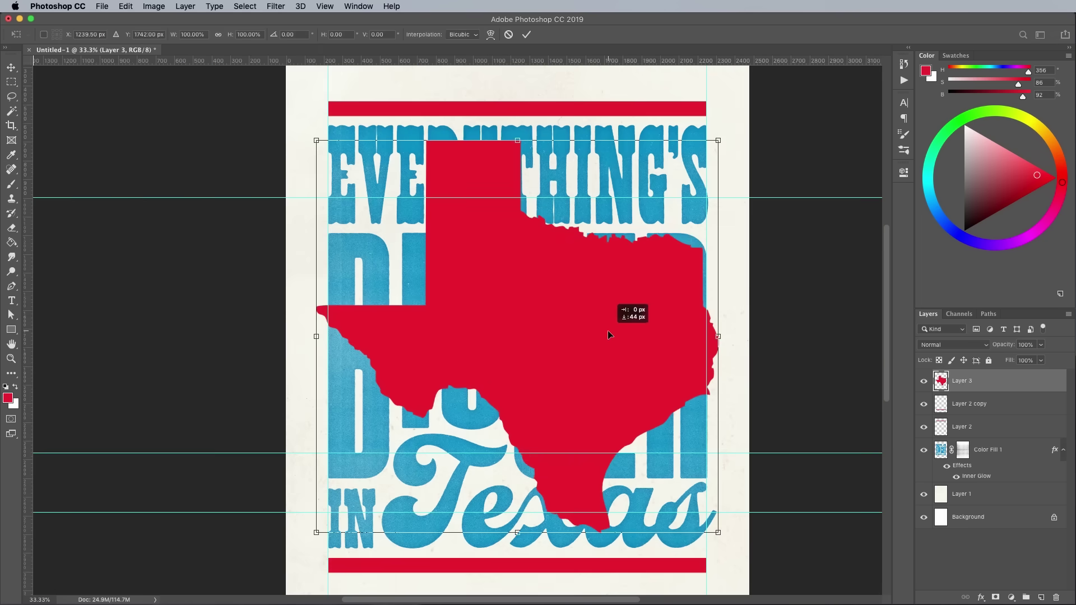
key("Return")
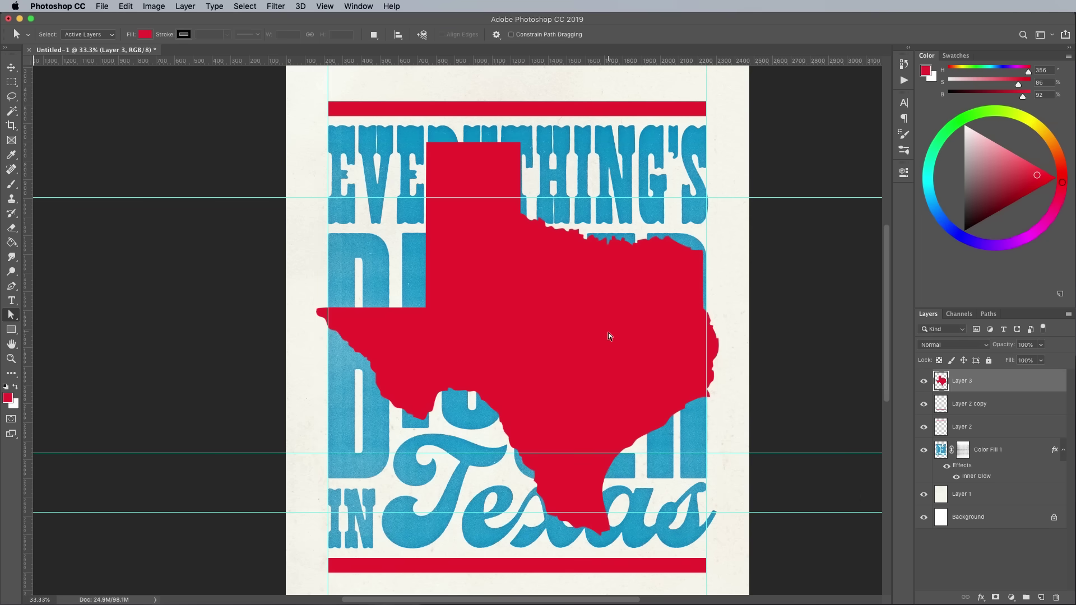
- Draw a red star about 371 by 353 px over the word "IN" with the Polygon tool set to Star and 5 sides
left_click(12, 329)
left_click(50, 362)
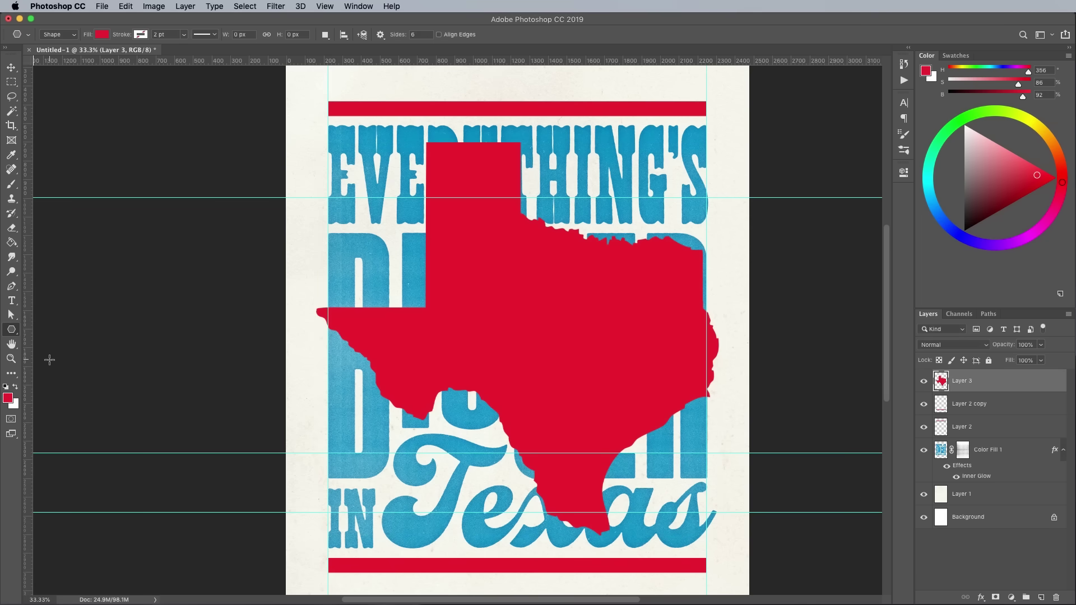
left_click(380, 35)
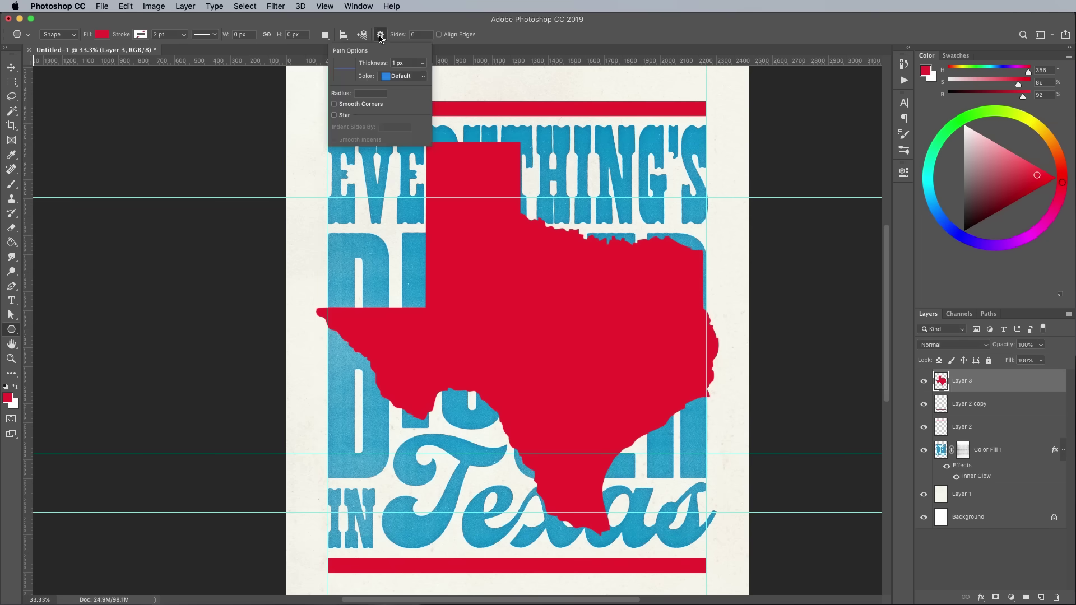
left_click(335, 115)
left_click(412, 35)
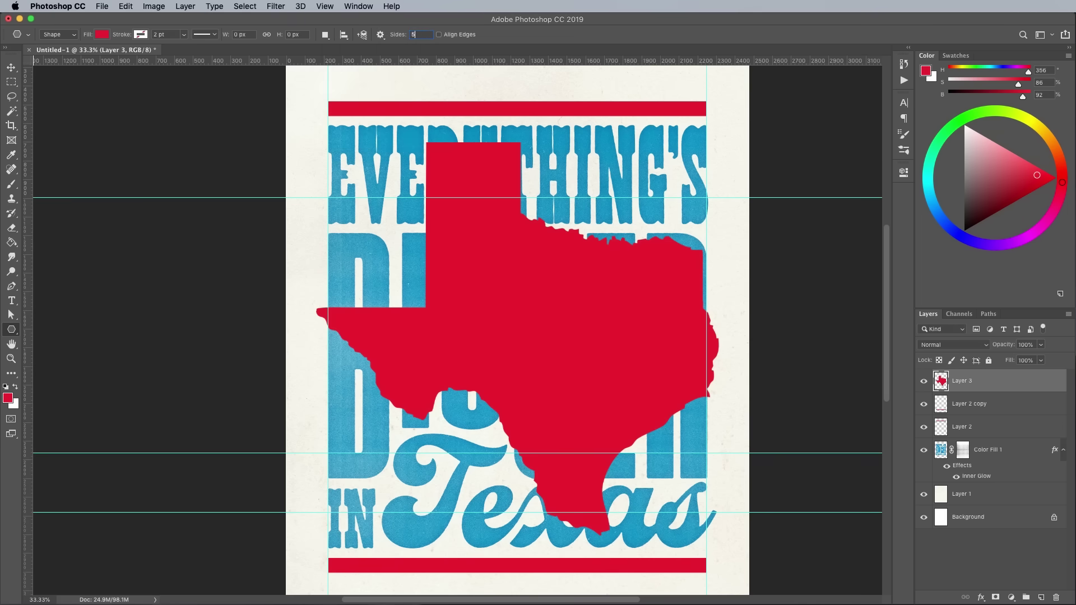
left_click_drag(349, 516, 349, 485)
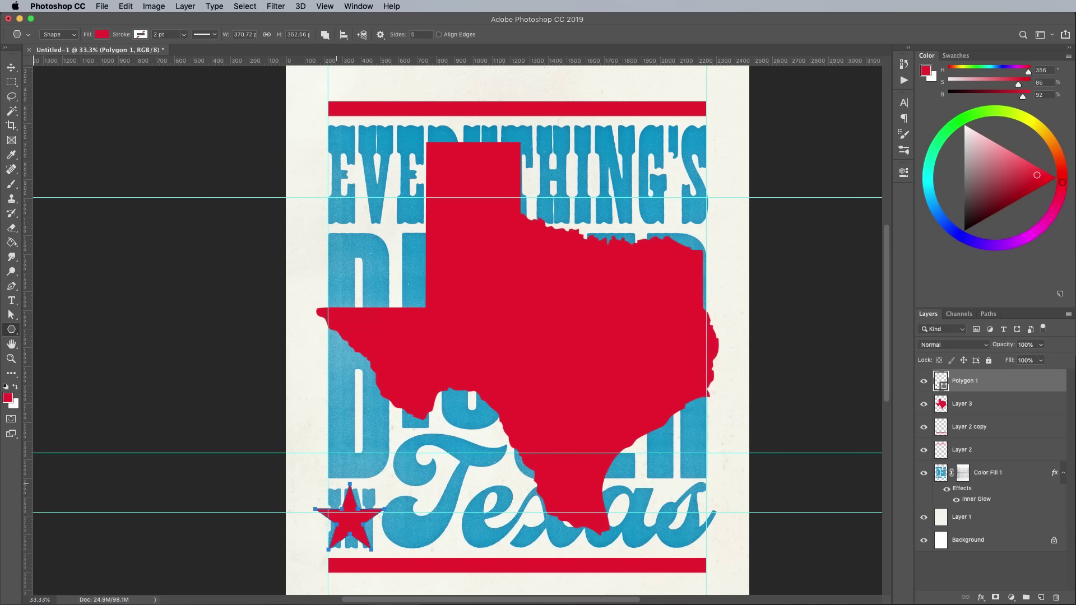
- Merge the star, Texas shape and both red bar layers into a single layer
key("v")
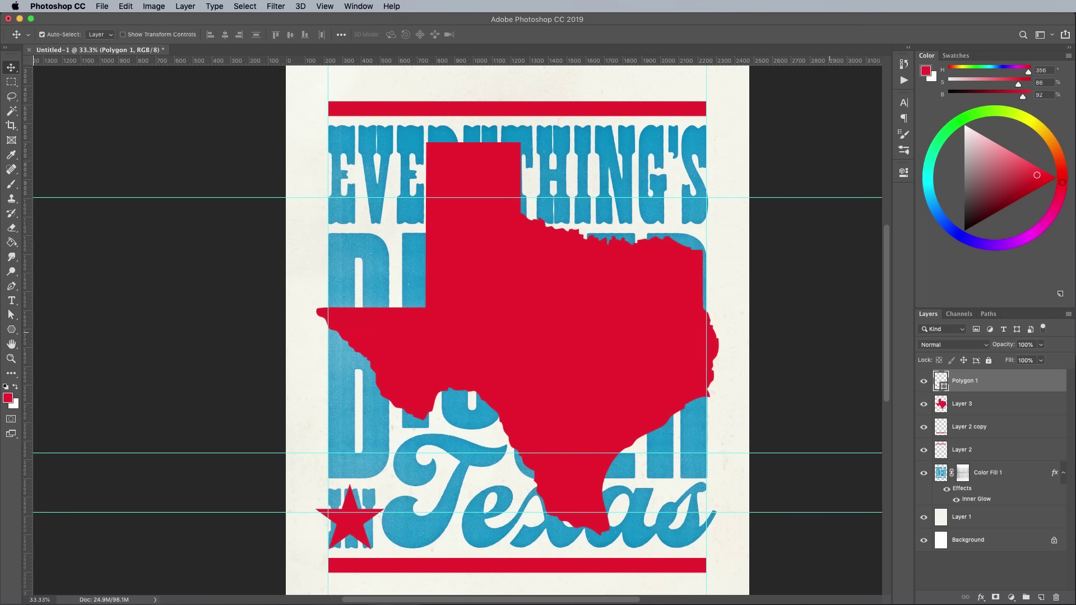
left_click(961, 450, "shift")
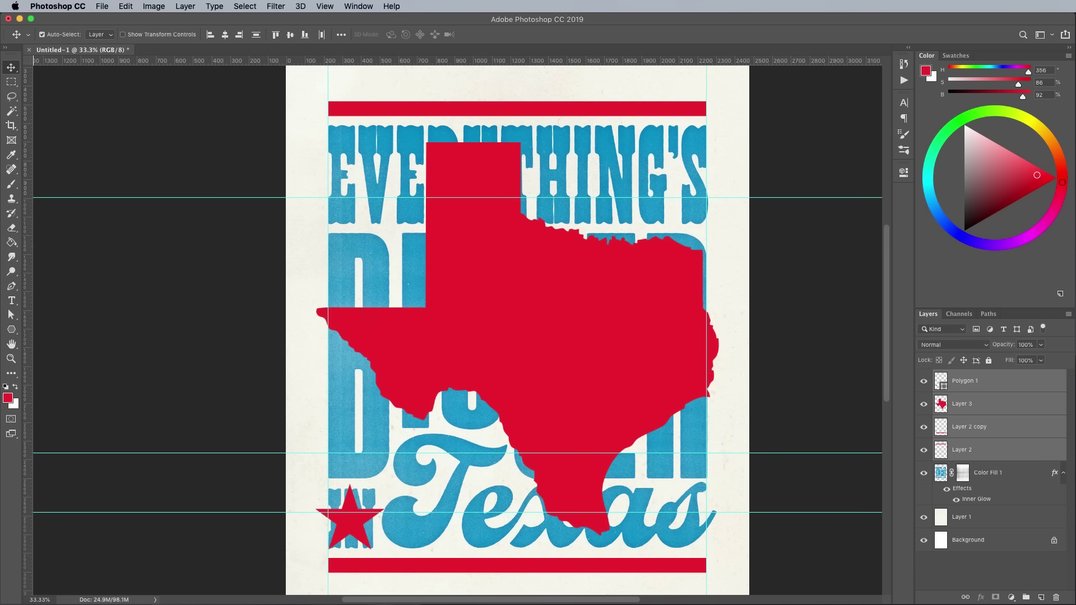
key("super+e")
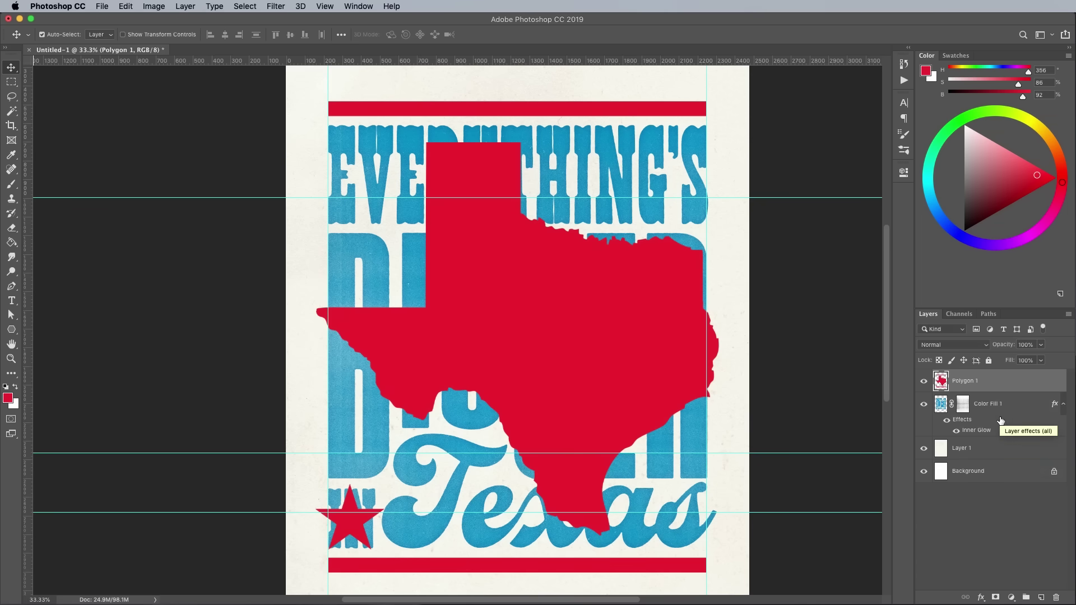
- Reapply the last Ripple filter and apply the Median noise filter to the merged red layer to roughen and soften its edges
key("super+equal")
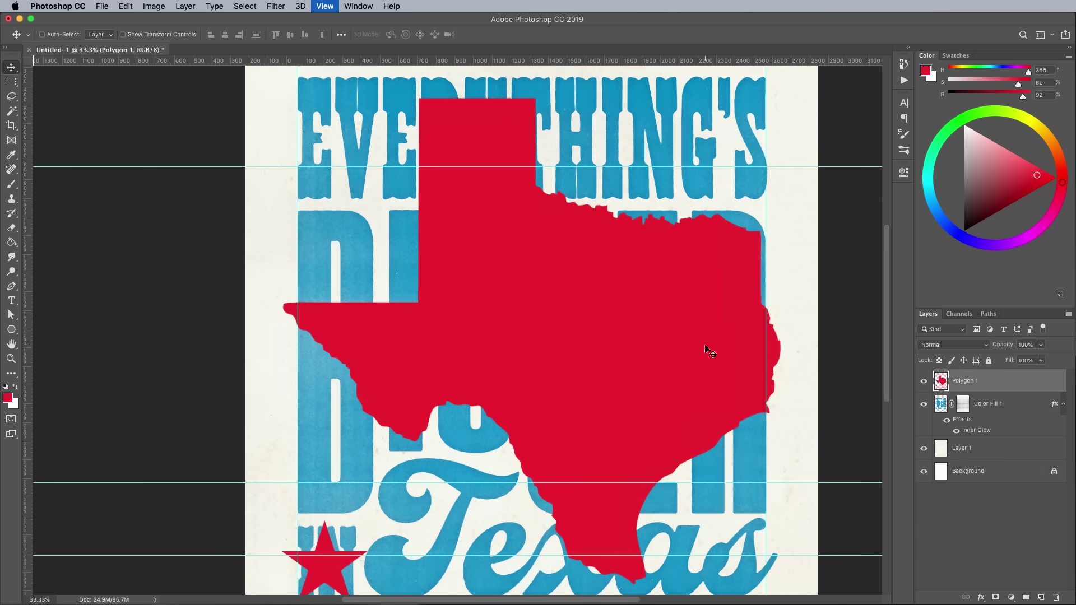
left_click(280, 7)
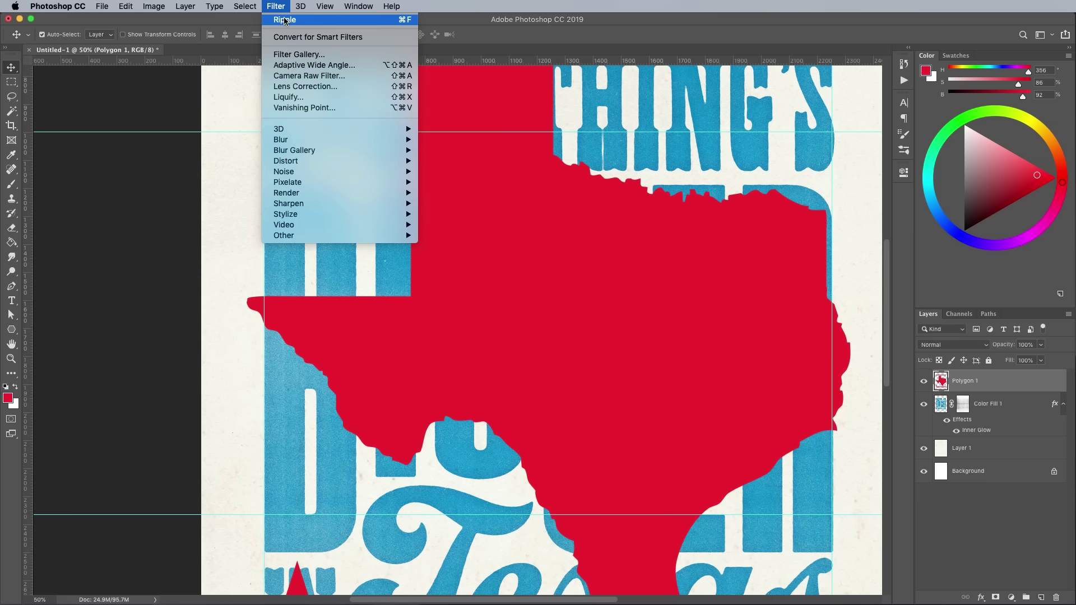
key("Escape")
left_click(275, 6)
mouse_move(403, 171)
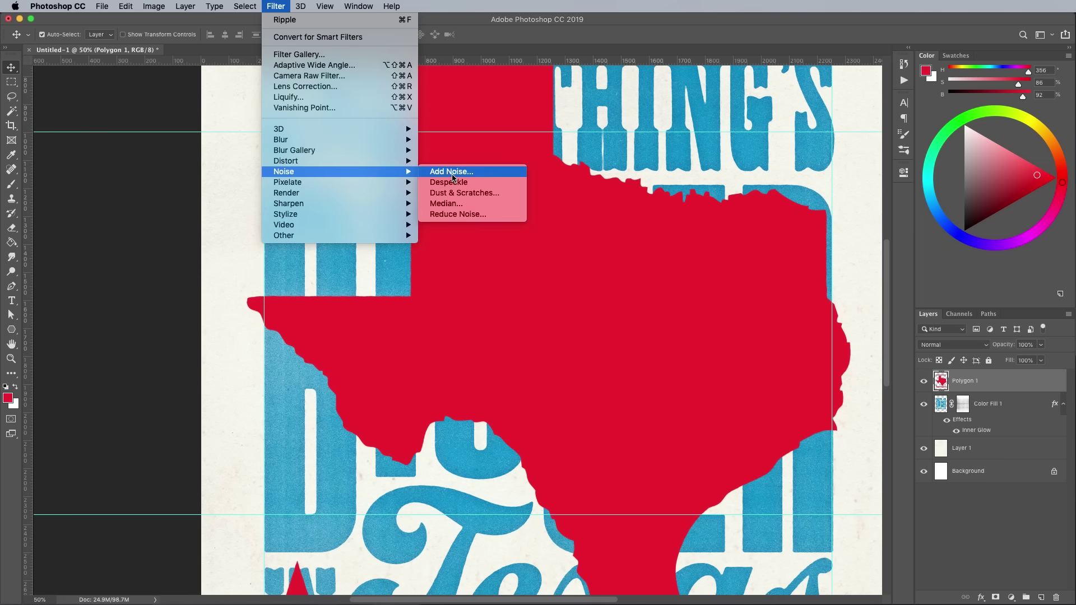
left_click(446, 203)
left_click(774, 216)
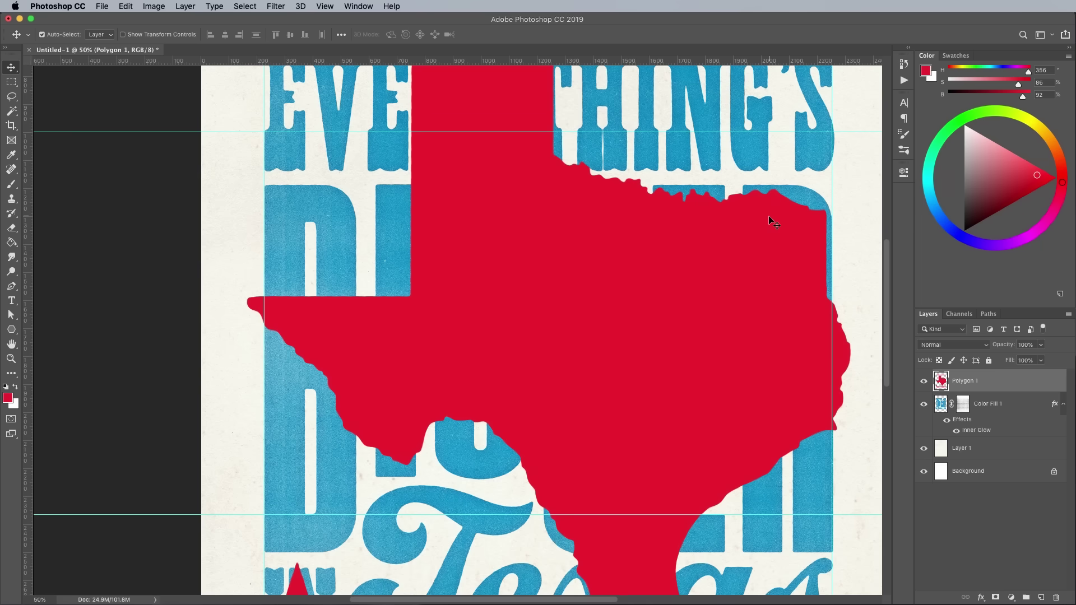
- Set the red layer's blend mode to Multiply and add a black Soft Light inner glow at 25% opacity and 50 px size
left_click(976, 348)
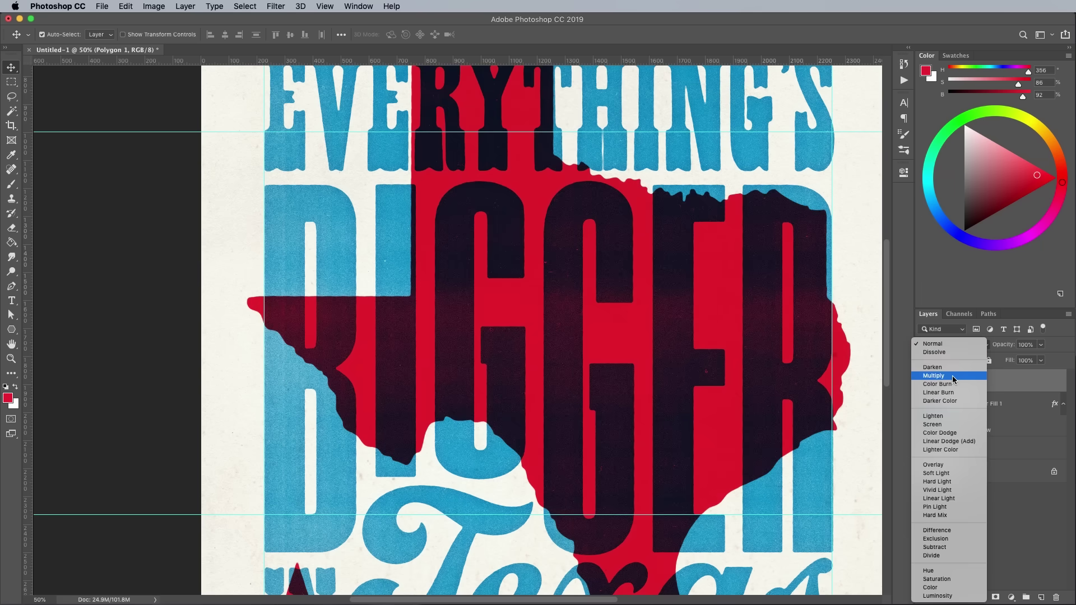
left_click(952, 376)
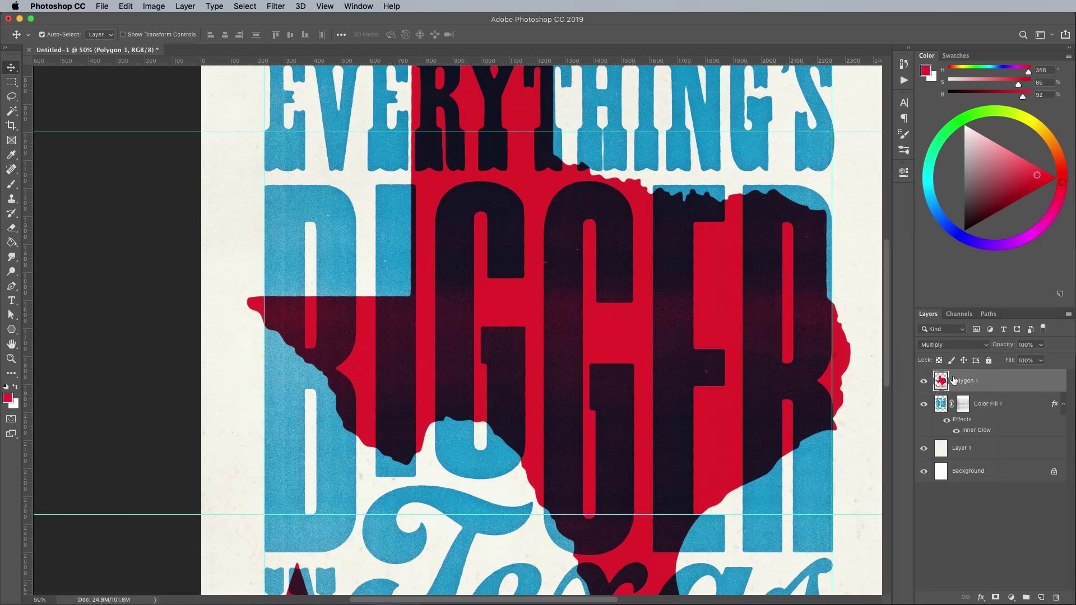
double_click(1003, 381)
left_click(422, 317)
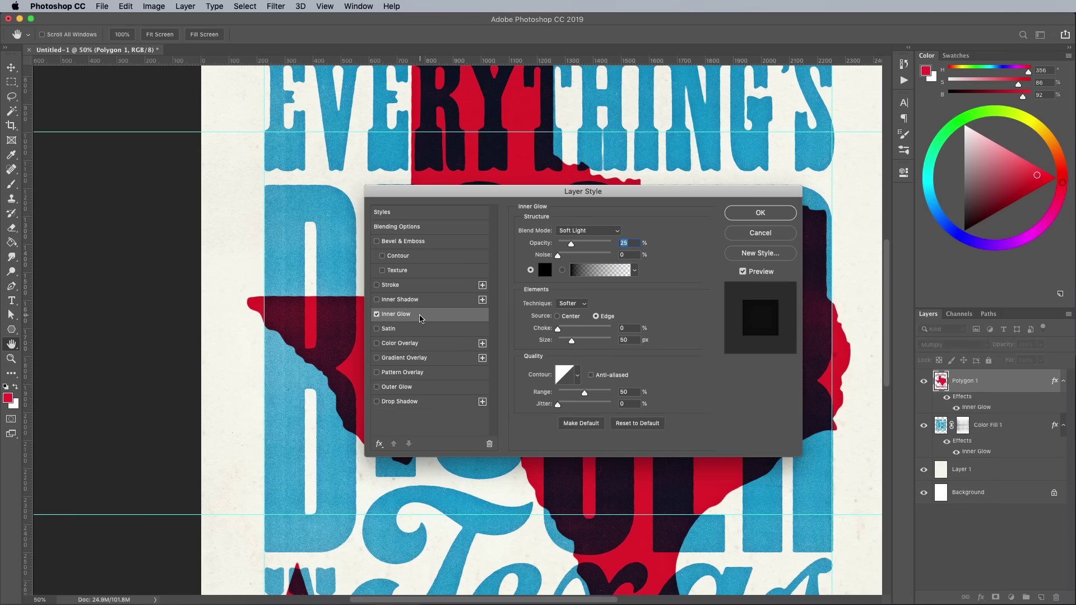
left_click(777, 215)
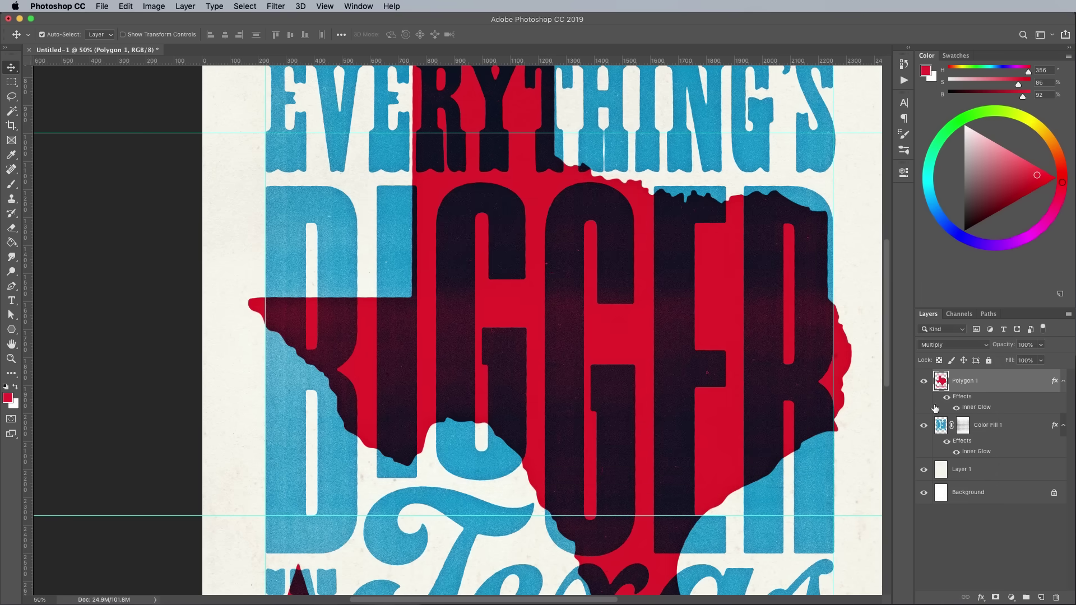
- Add a mask to the red layer and copy the whole image Photocopy Texture 8.jpg from the Photocopy-Textures folder, closing it without changes
left_click(996, 597)
key("F11")
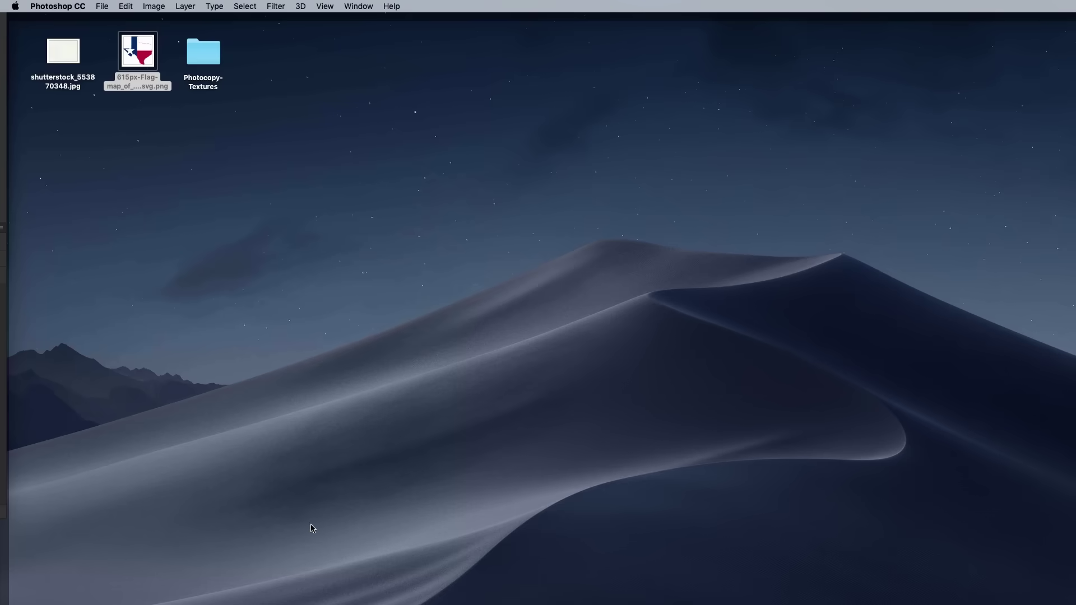
double_click(208, 62)
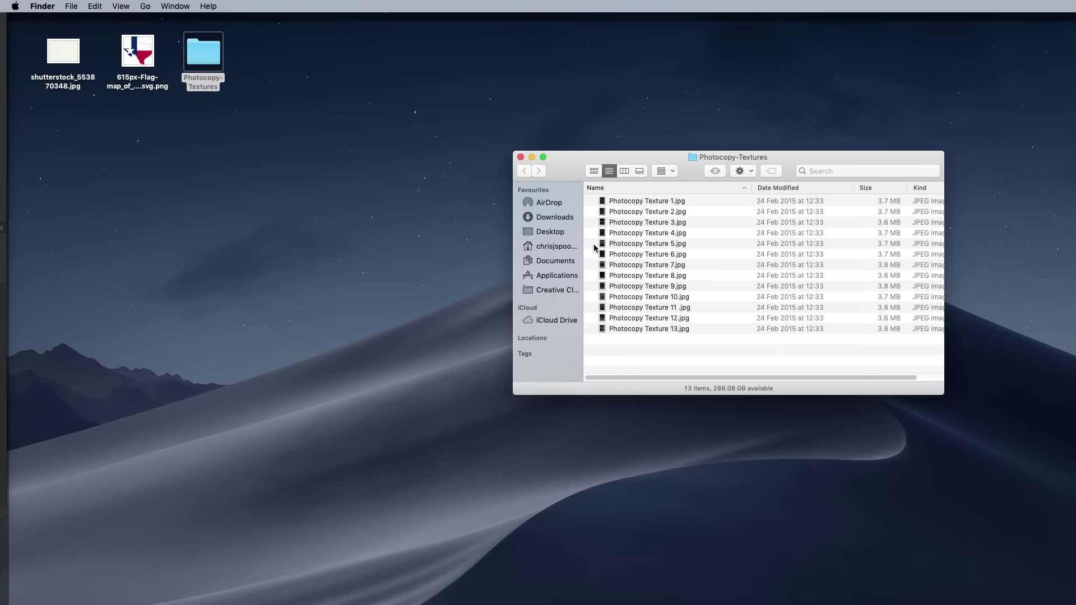
double_click(662, 277)
key("super+a")
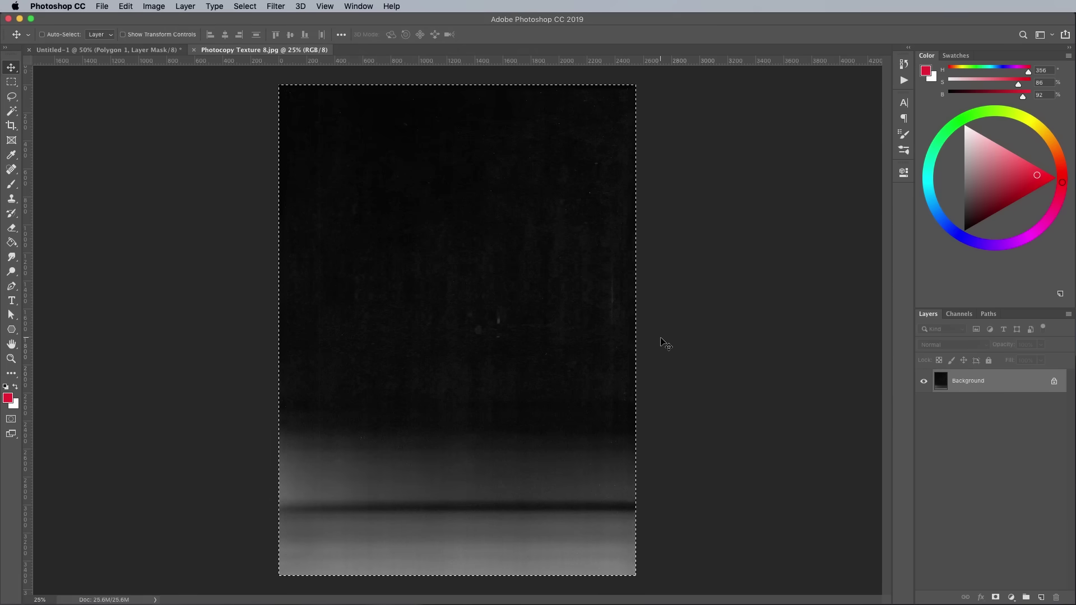
key("super+c")
key("super+w")
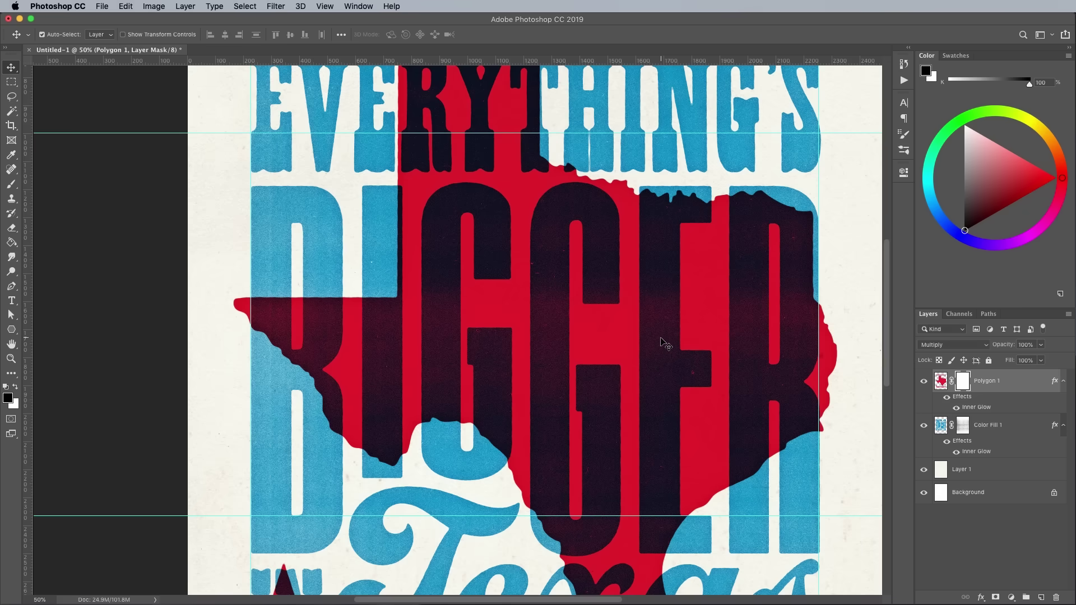
- Paste the copied photocopy texture into the red layer's mask and clear the selection
left_click(963, 383, "alt")
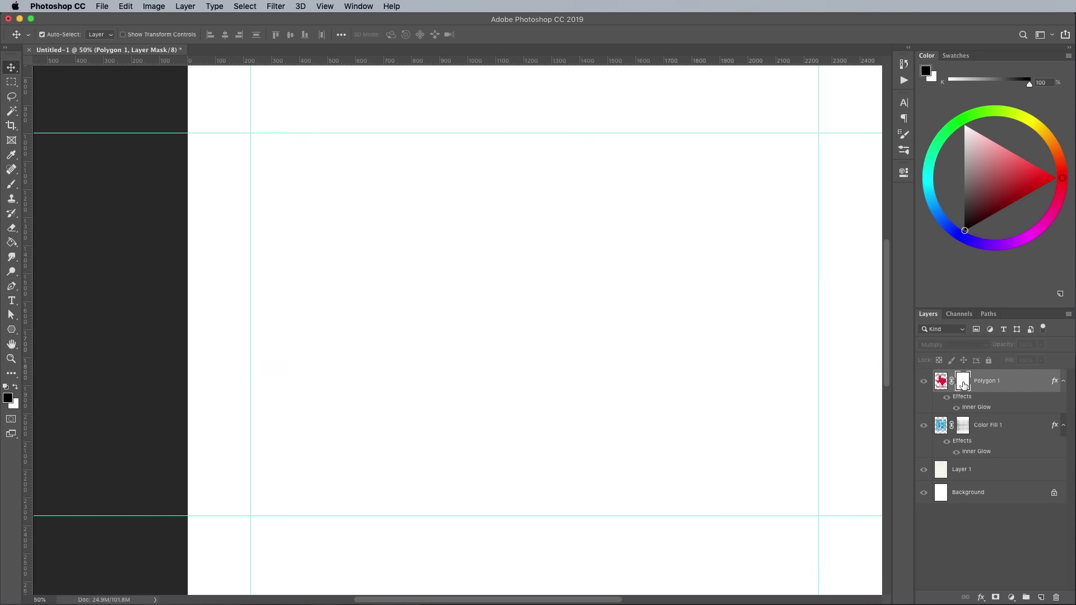
key("super+v")
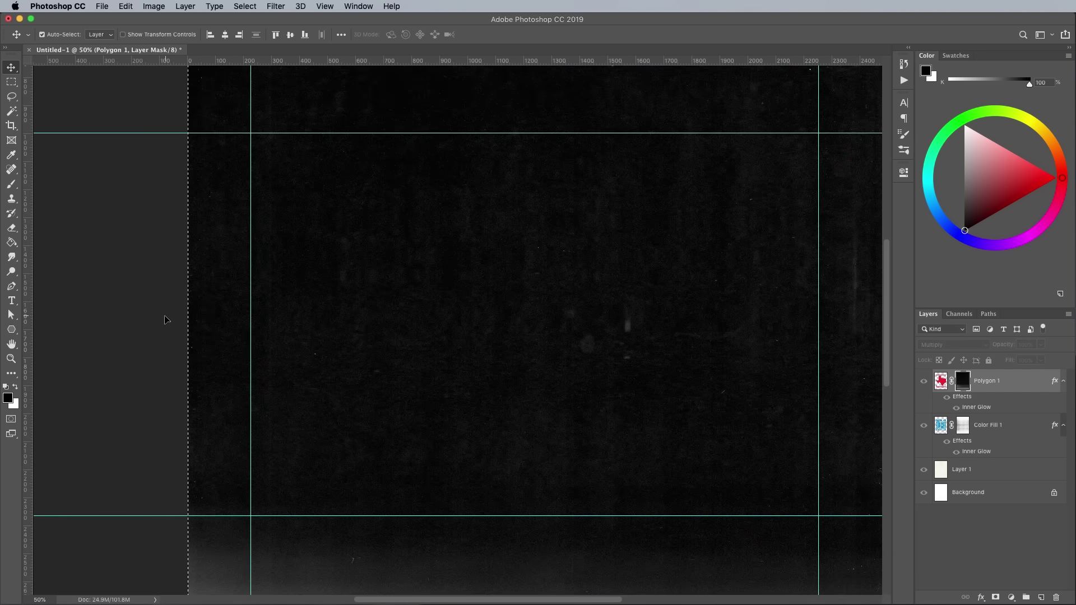
key("super+d")
- Remove the light specks near the middle of the mask texture with the Healing Brush, sampling from a clean dark area
left_click_drag(12, 171, 44, 177)
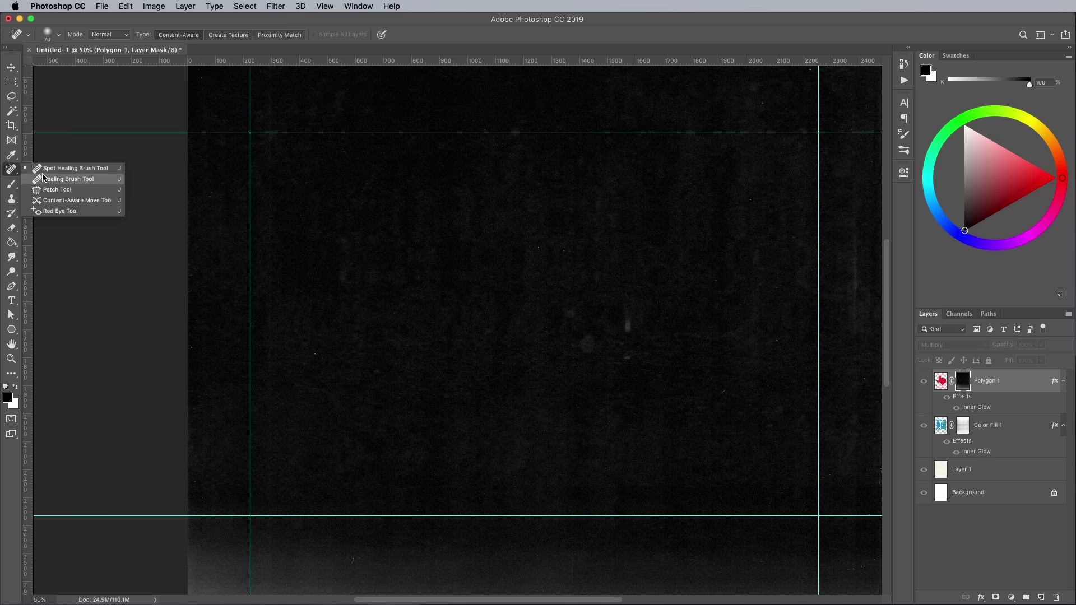
left_click(43, 177)
left_click(501, 292, "alt")
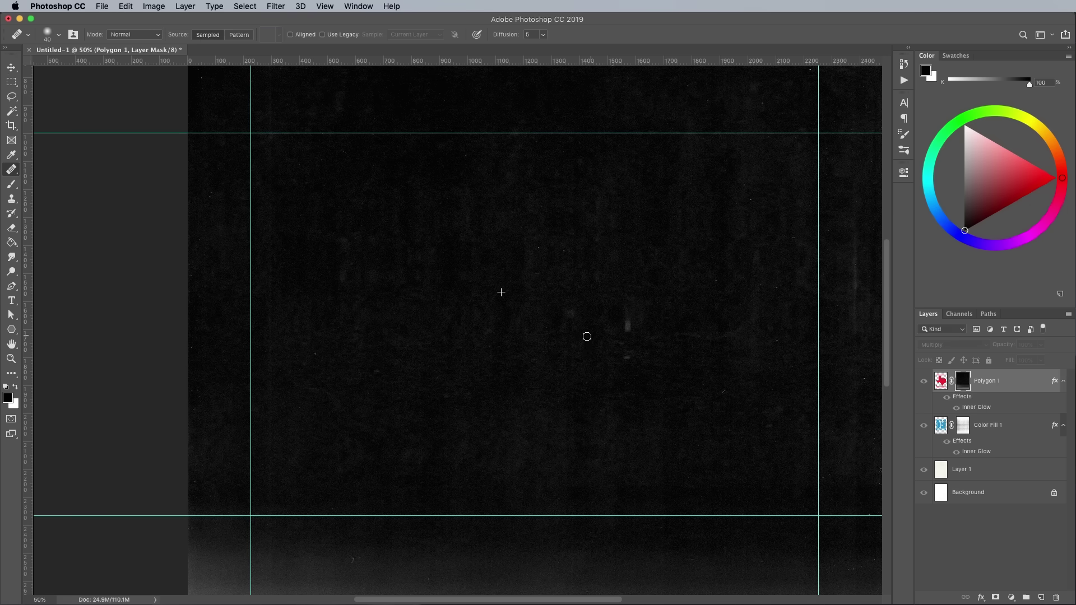
scroll(628, 356, "down", 5)
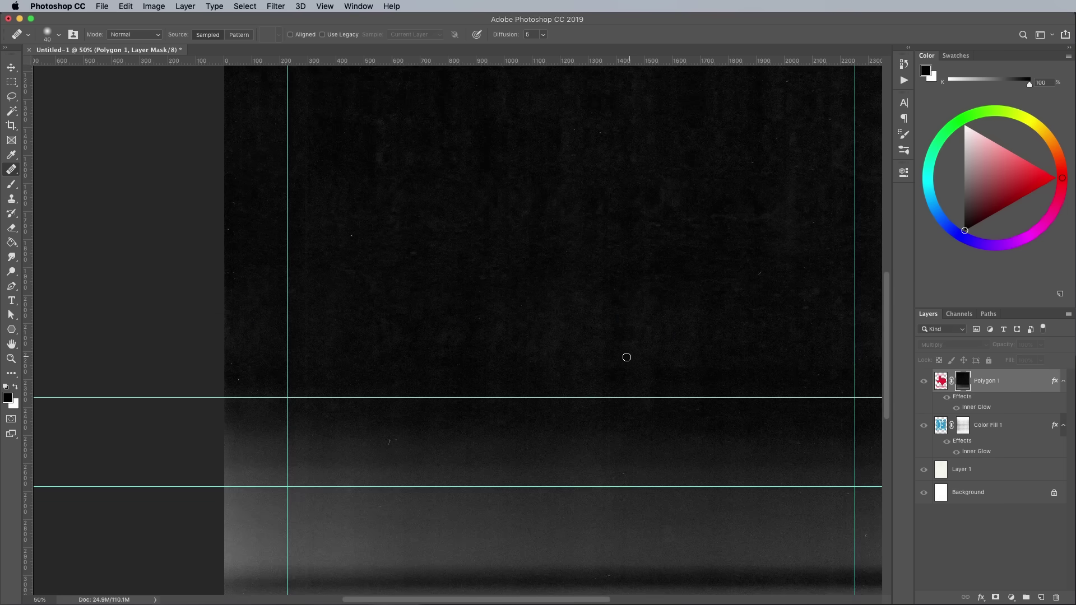
- Invert the red layer's mask and set its input levels to 136, 1.30 and 247 to strengthen the worn texture
left_click(11, 67)
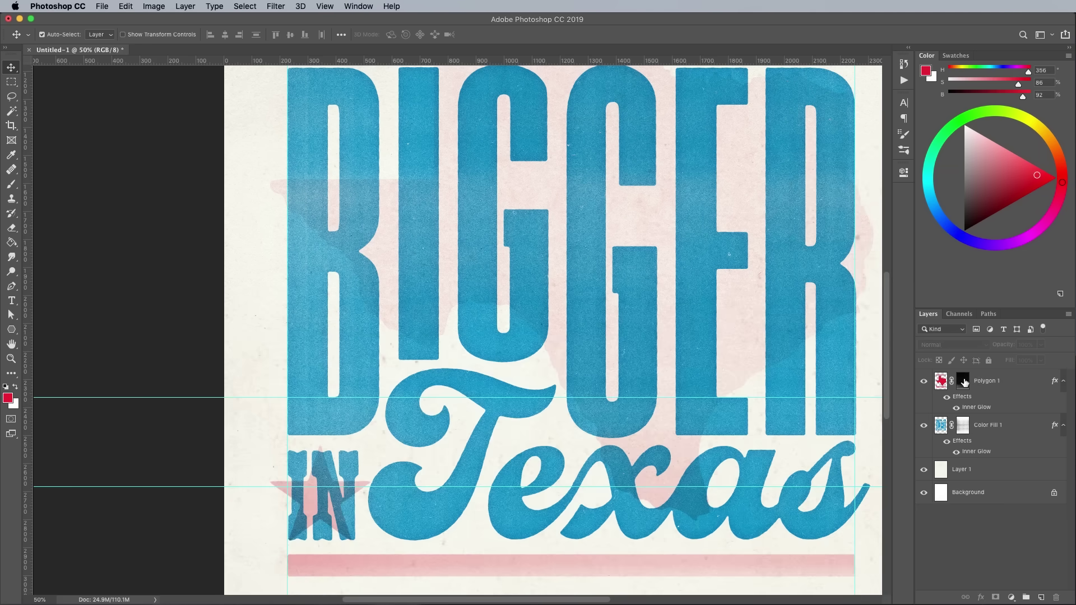
left_click(963, 381)
key("super+i")
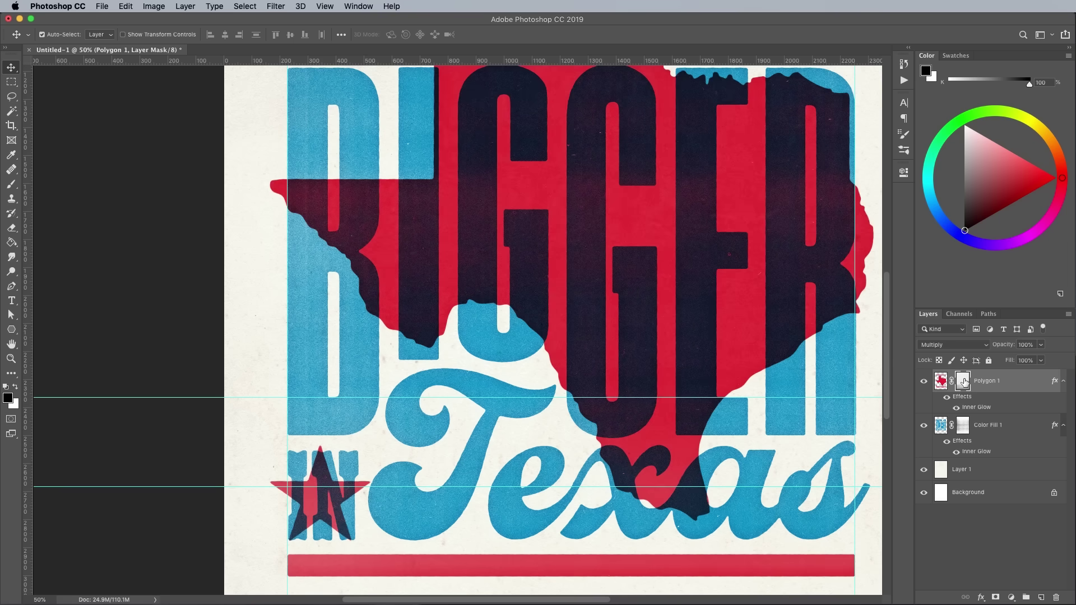
key("super+l")
left_click_drag(780, 348, 745, 351)
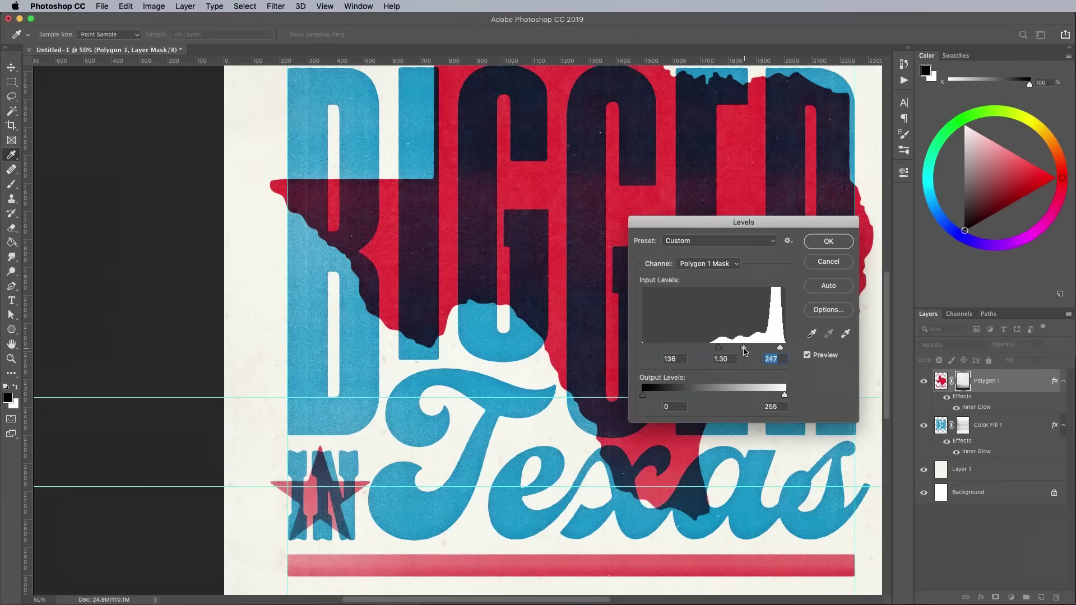
key("super+minus")
key("Return")
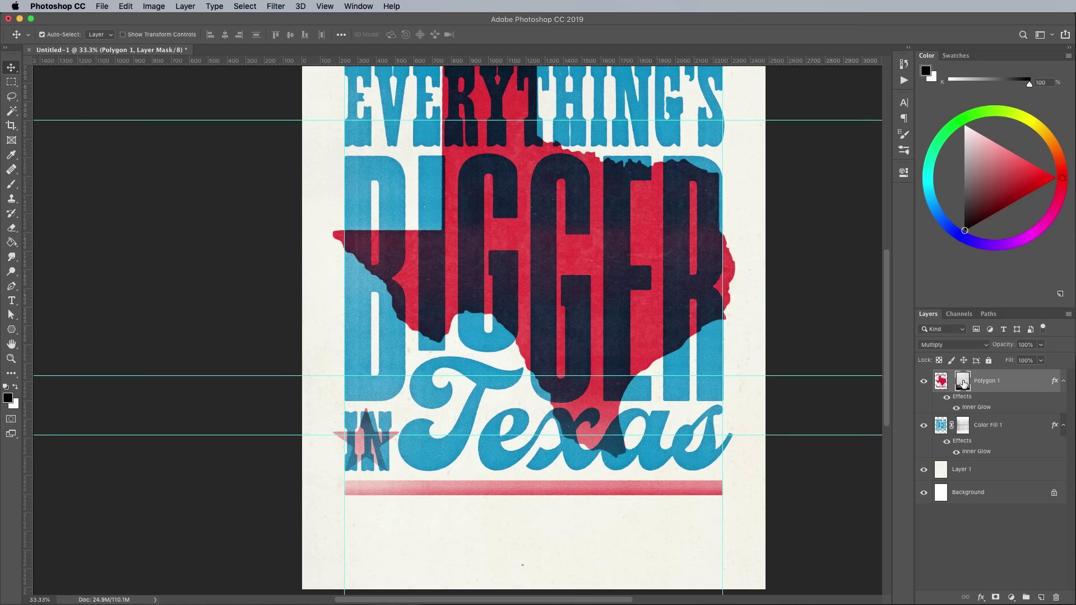
- Free-transform the red layer's unlinked mask separately from its artwork, moving the texture's darkest area away from the star and lower bar
key("super+t")
left_click_drag(632, 306, 651, 362)
key("super+r")
key("Return")
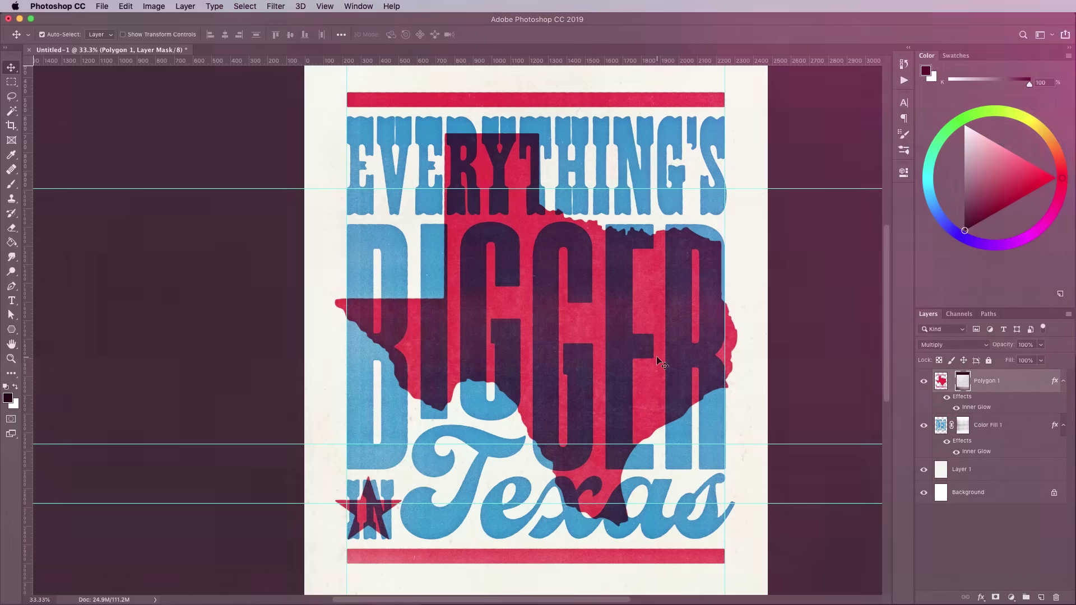